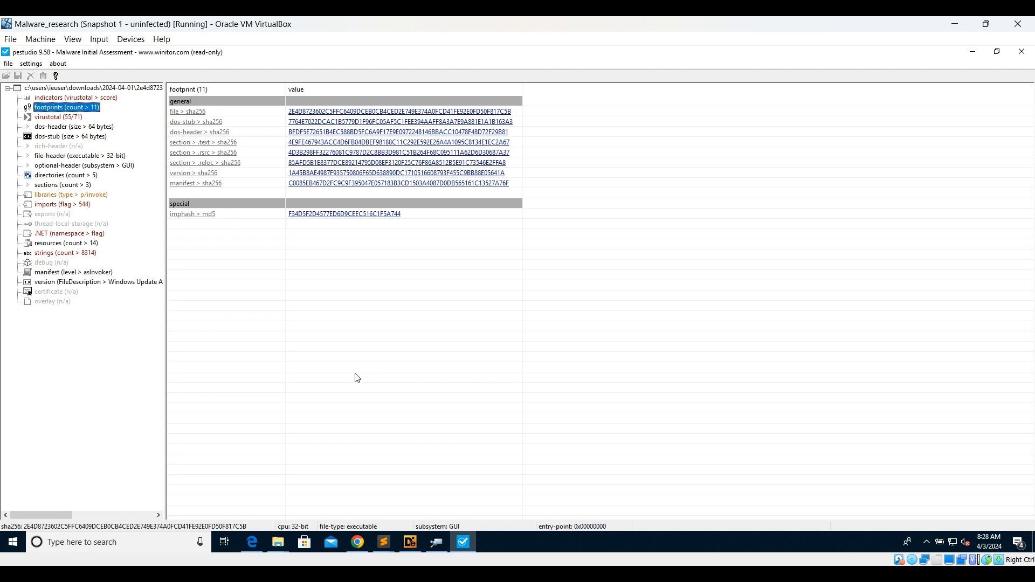
- Show the sample's indicators with the detail column widened, and examine the MITRE technique and botnetera.pagekite.me URL entries
click(86, 99)
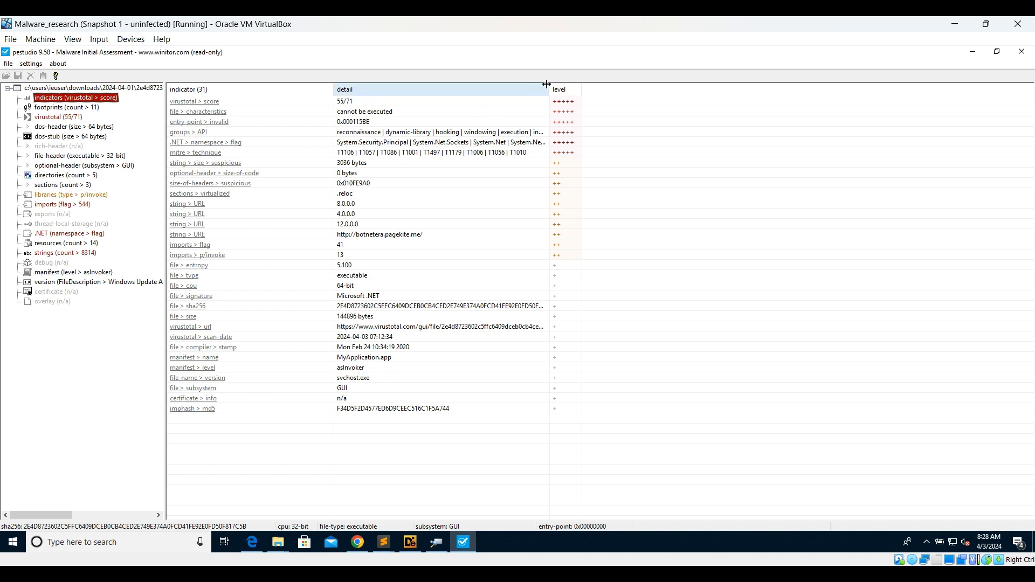
drag(550, 87, 800, 81)
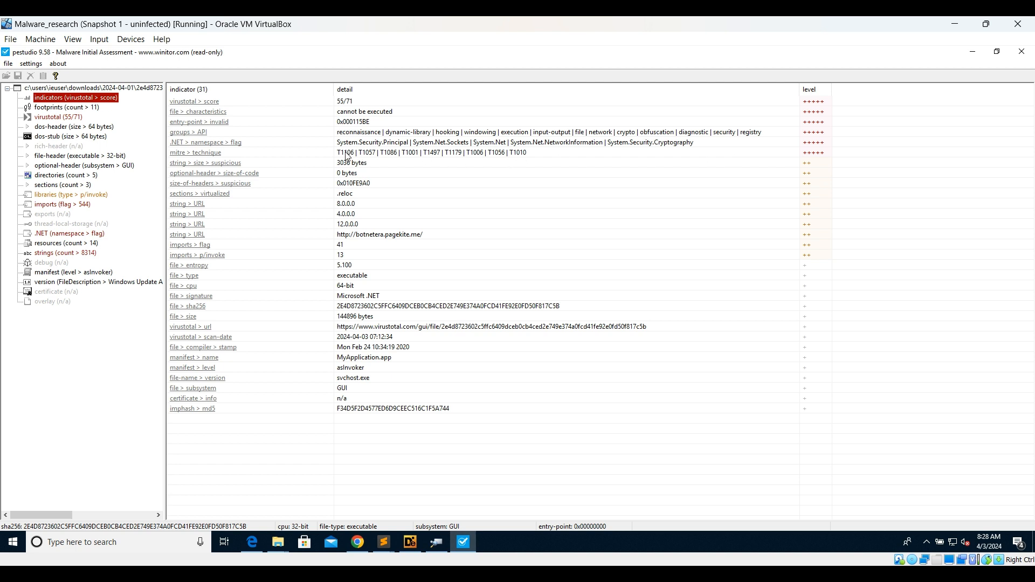
click(346, 156)
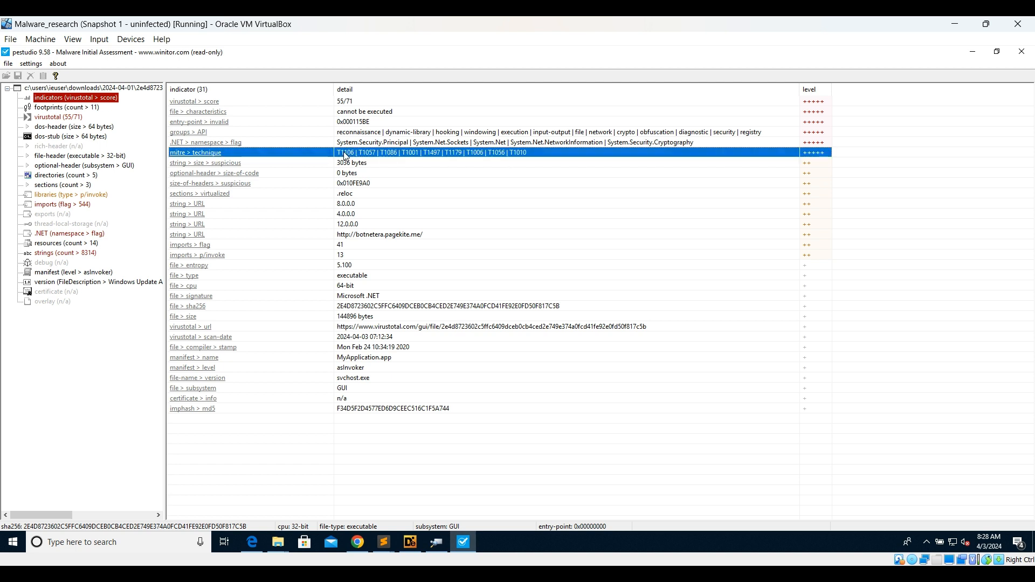
click(363, 237)
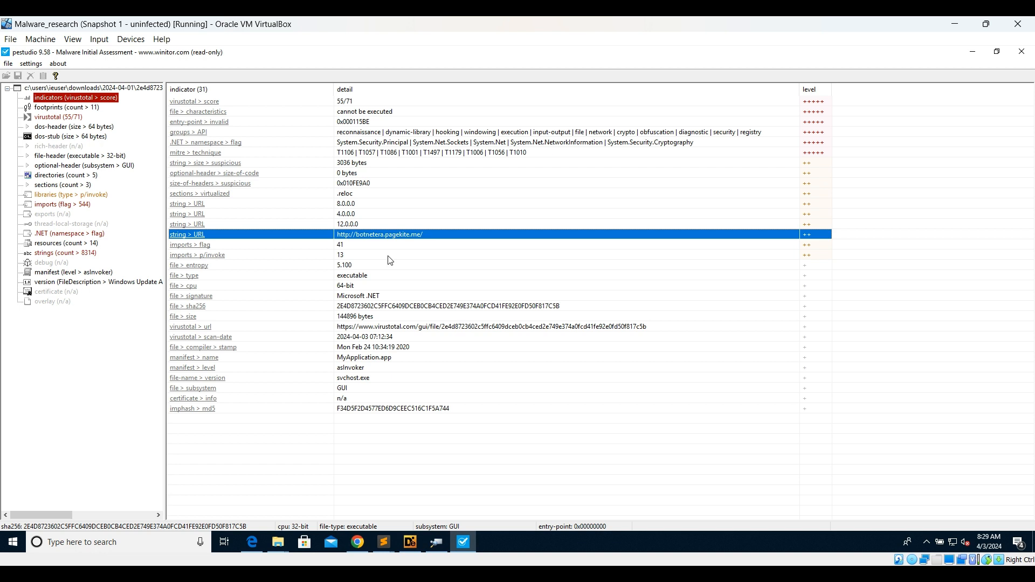
- Examine the indicators for file type, CPU, signature, manifest name and file-name version
click(351, 279)
click(351, 286)
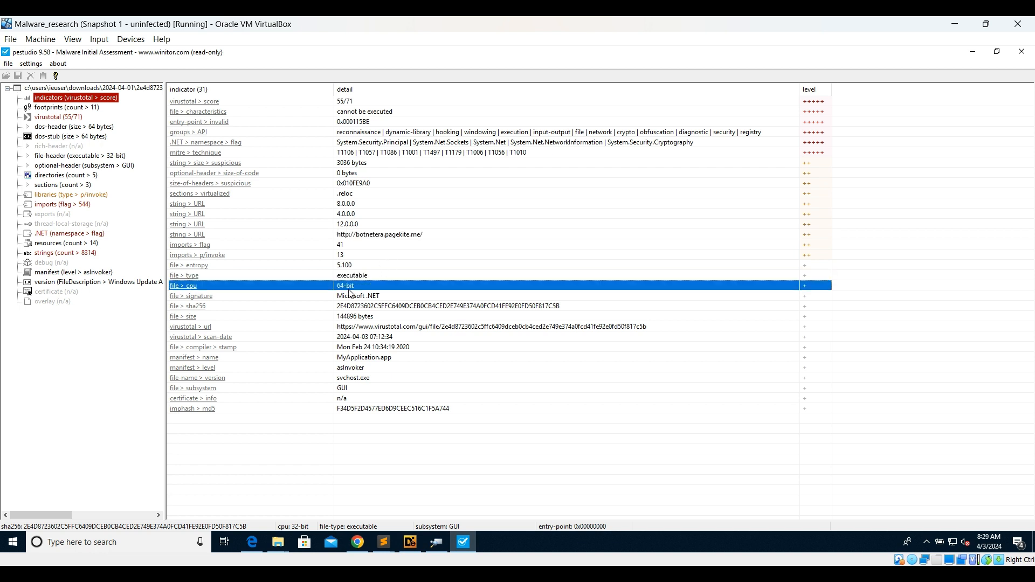
click(356, 296)
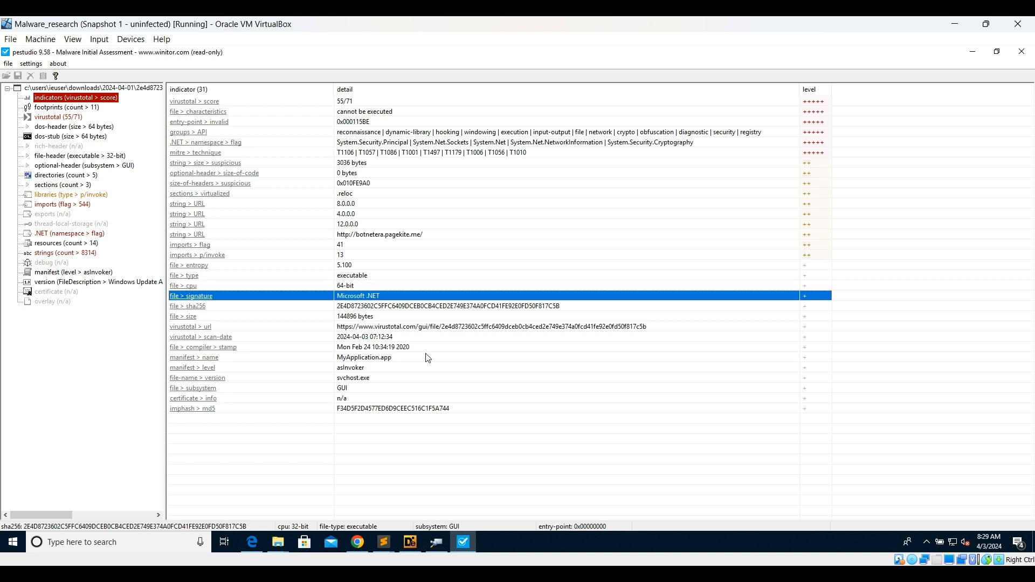
click(351, 361)
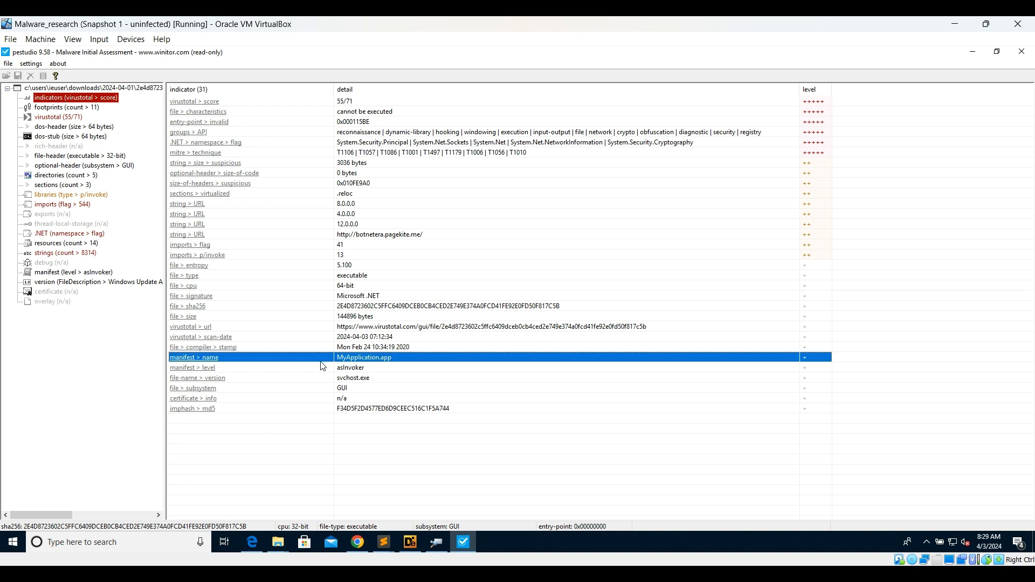
click(359, 380)
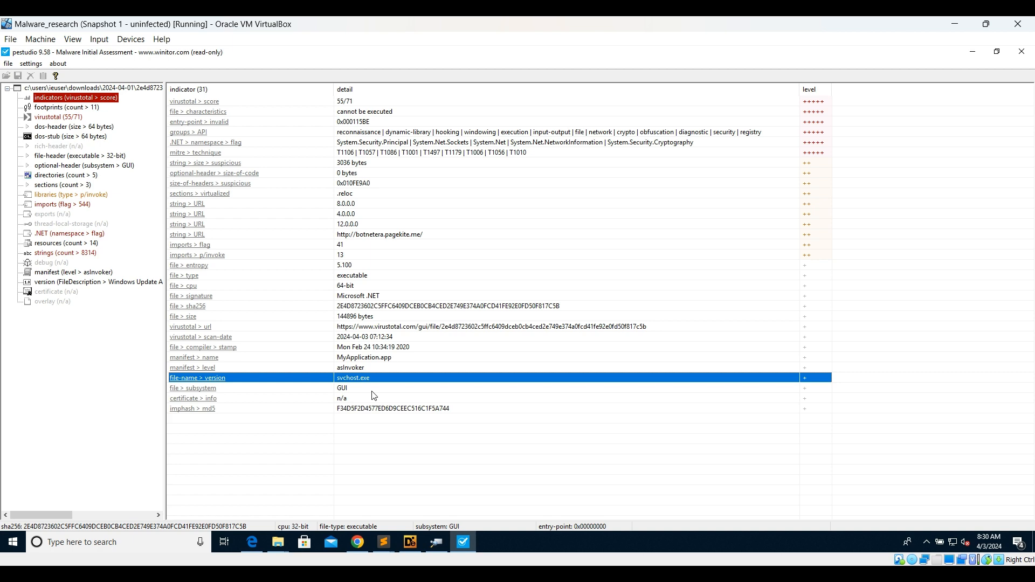
- Review the sample's VirusTotal detections, DOS header, DOS stub, file header and directories
click(72, 119)
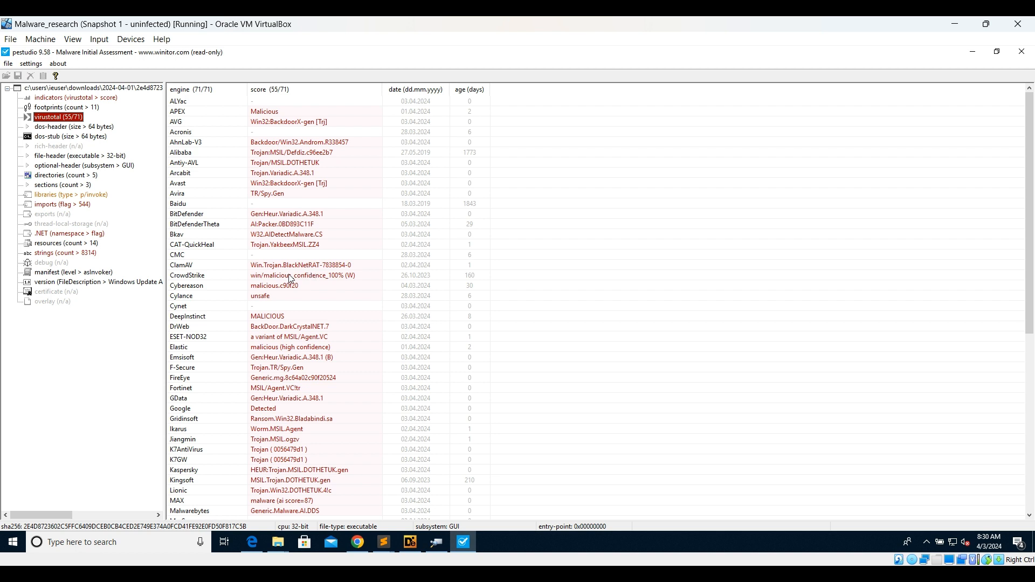
click(52, 130)
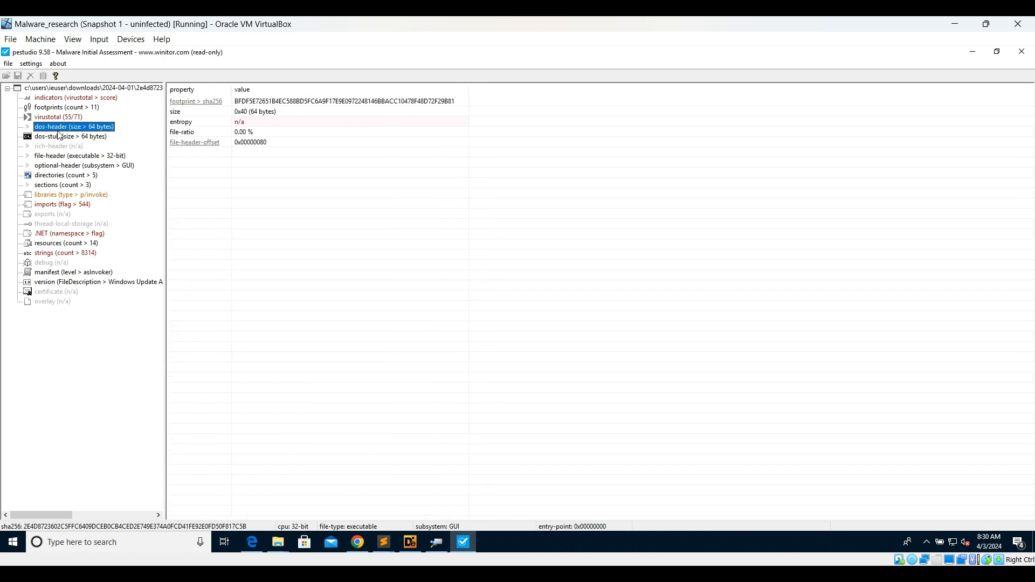
click(62, 138)
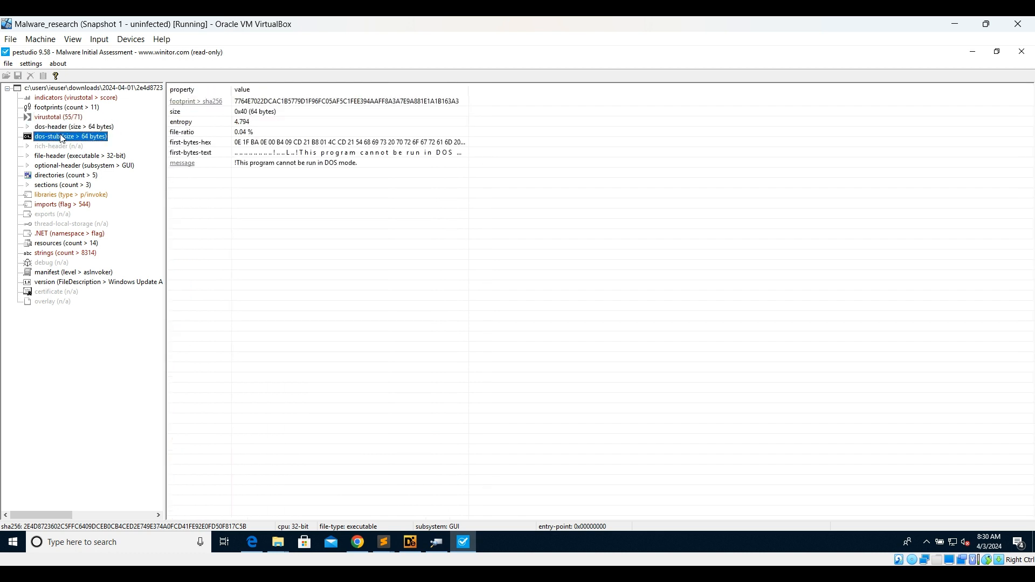
click(65, 159)
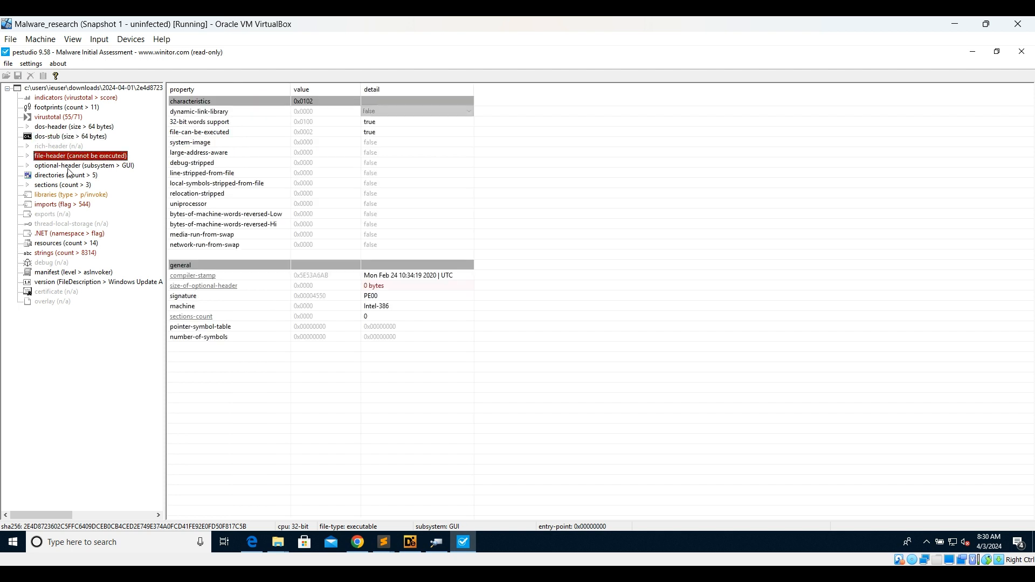
click(70, 178)
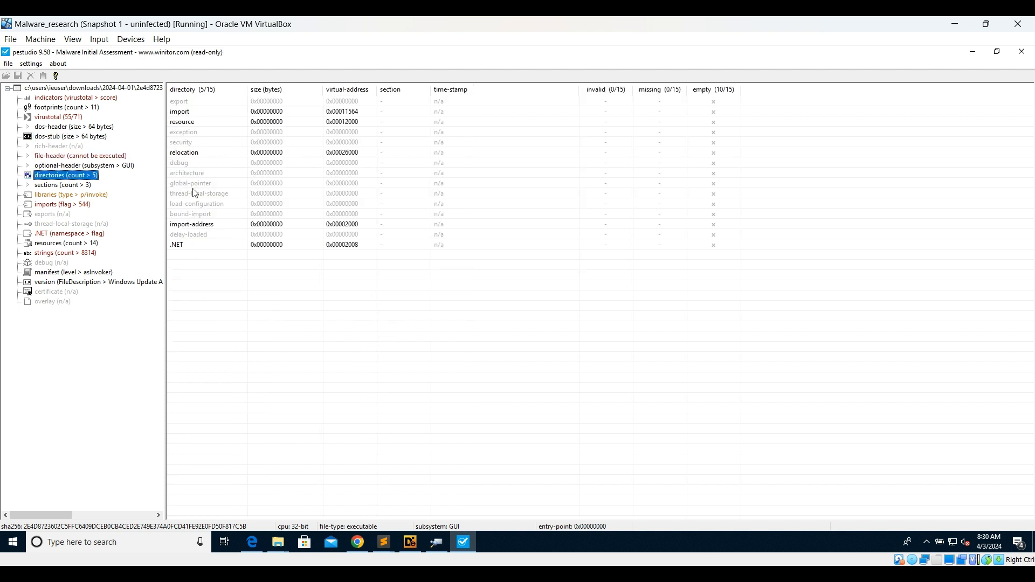
- Review the sample's libraries and examine its imports across the network, input-output, hooking, file, execution and crypto groups
click(56, 197)
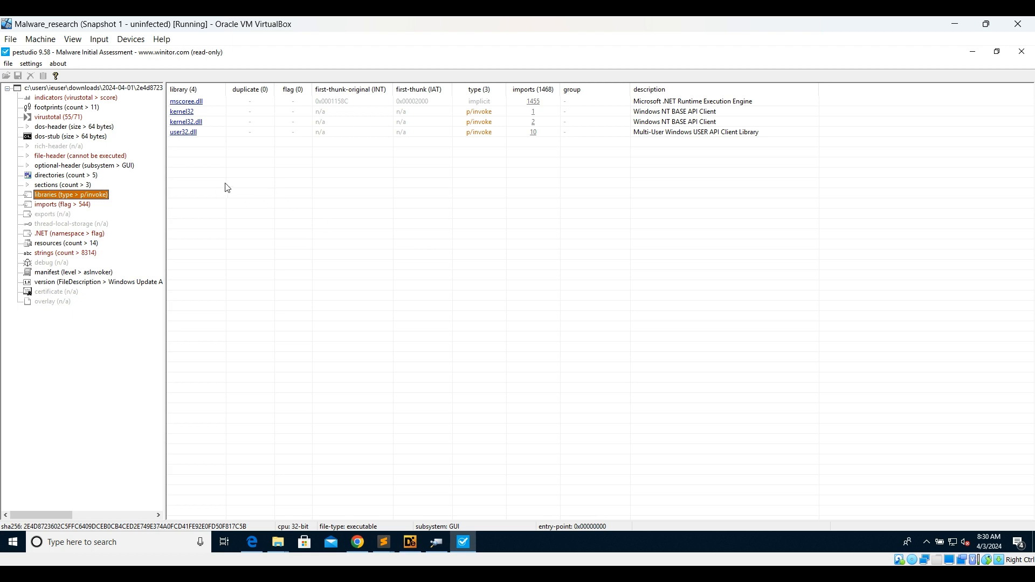
click(59, 205)
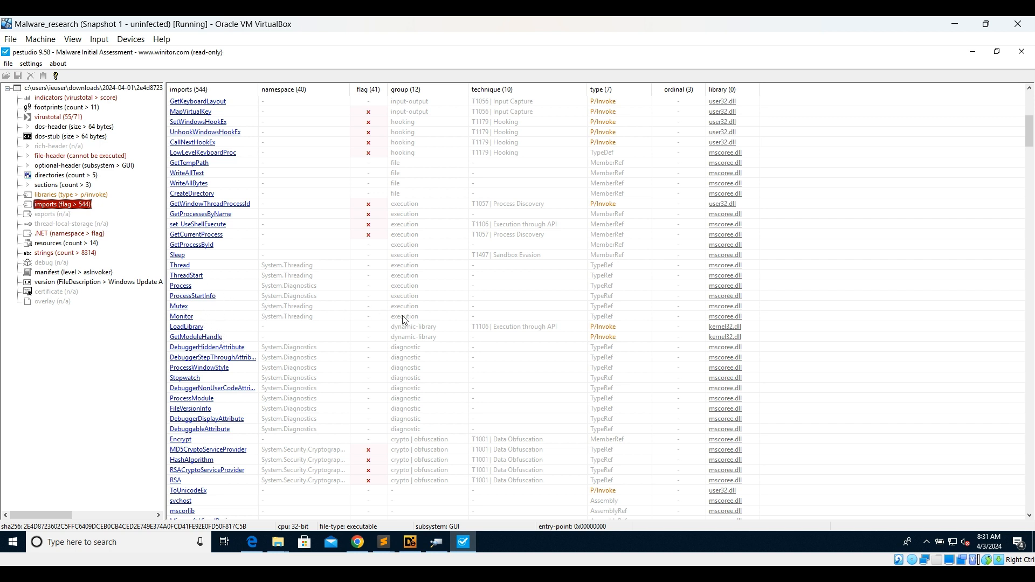
scroll(246, 391, down, 3)
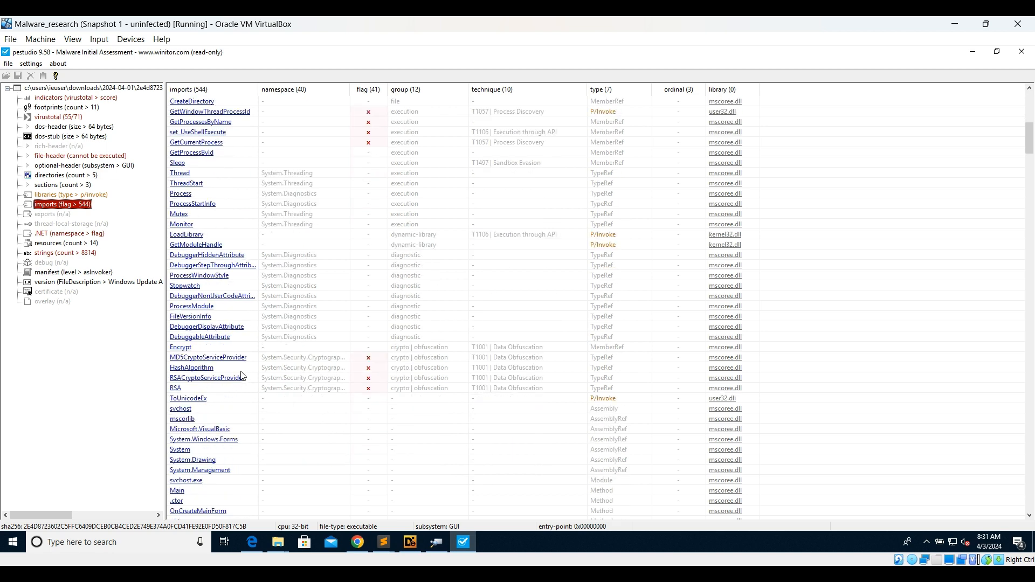
scroll(248, 369, up, 2)
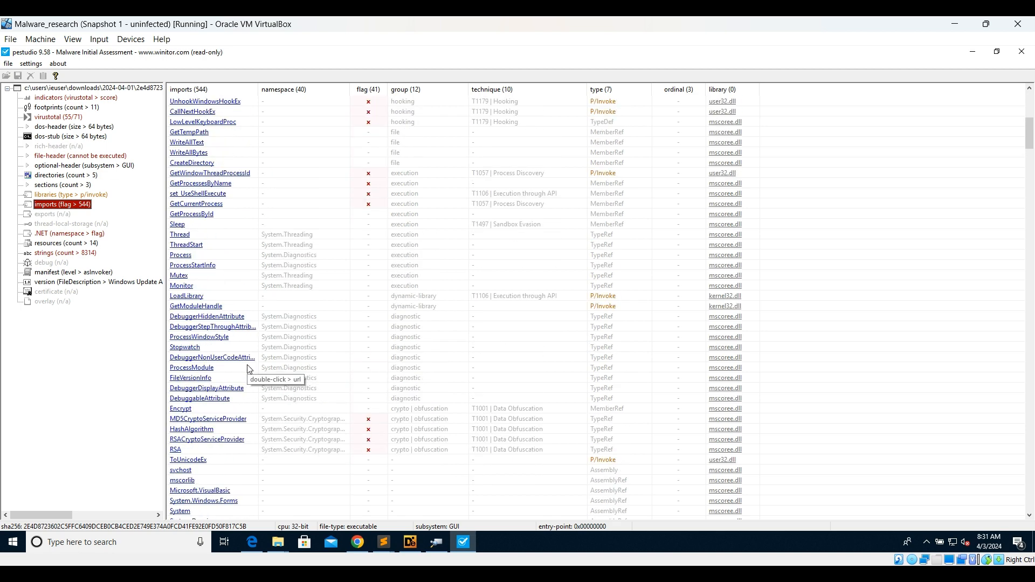
scroll(248, 369, up, 4)
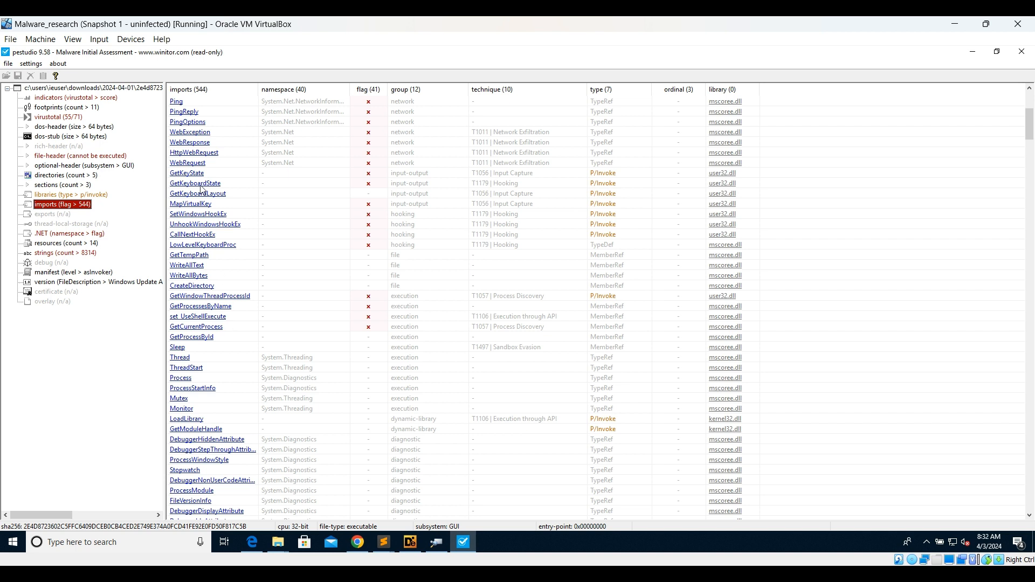
scroll(198, 248, up, 2)
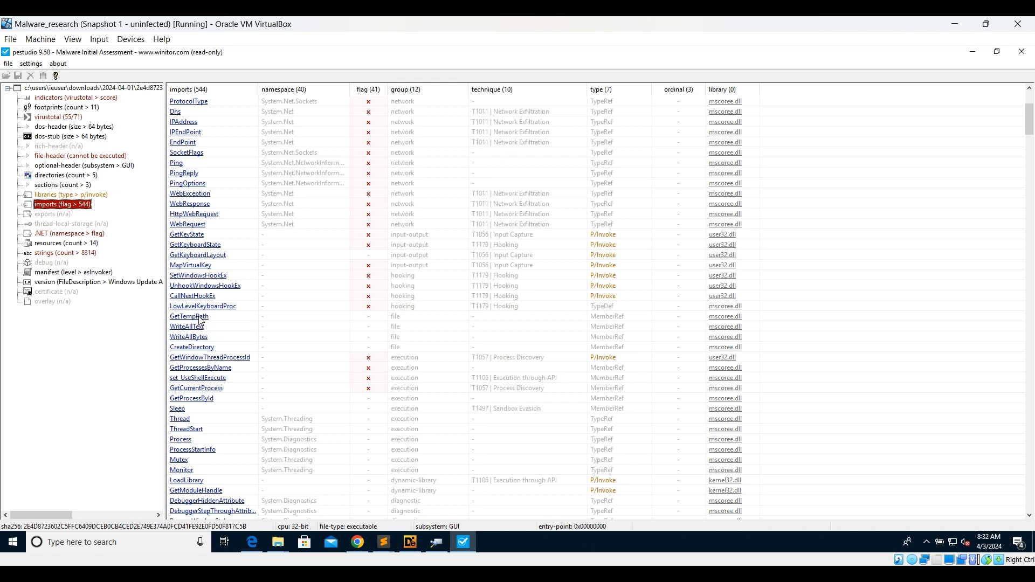
scroll(199, 321, down, 5)
scroll(200, 320, down, 5)
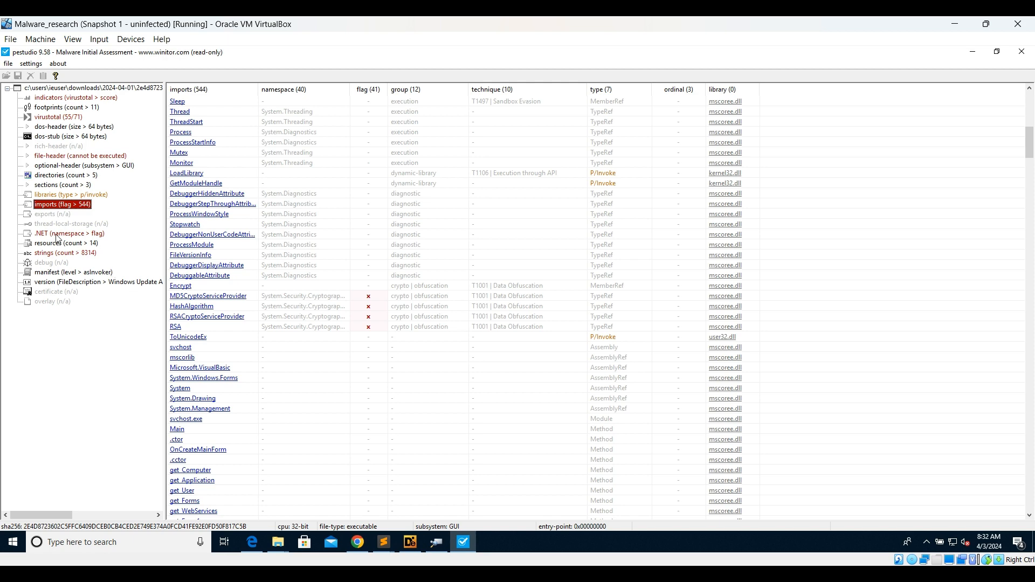
- Examine the sample's strings, including GetEnvironmentVariable, FromBase64String and the hooking entries, and view its manifest
click(58, 235)
click(58, 254)
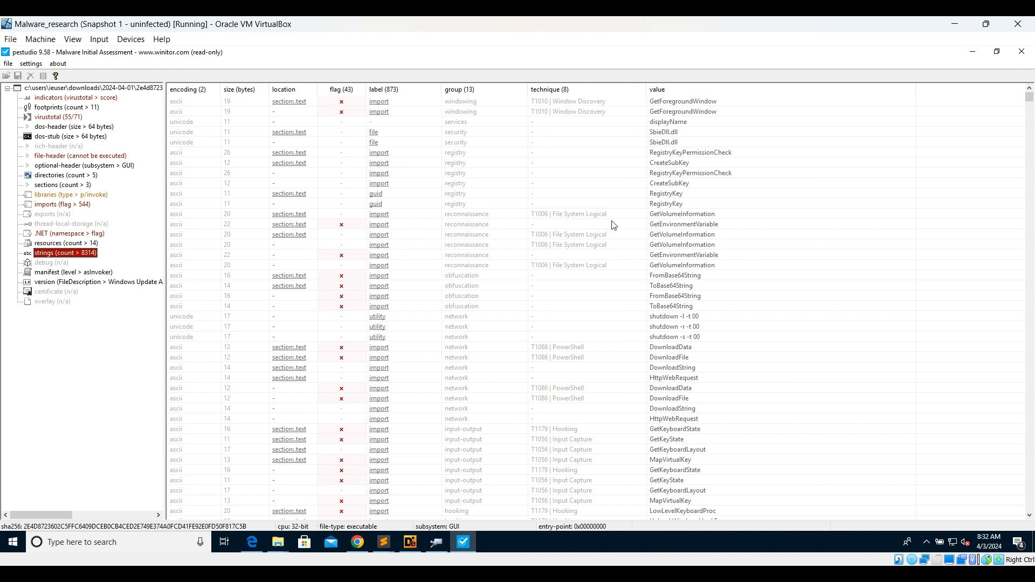
click(683, 227)
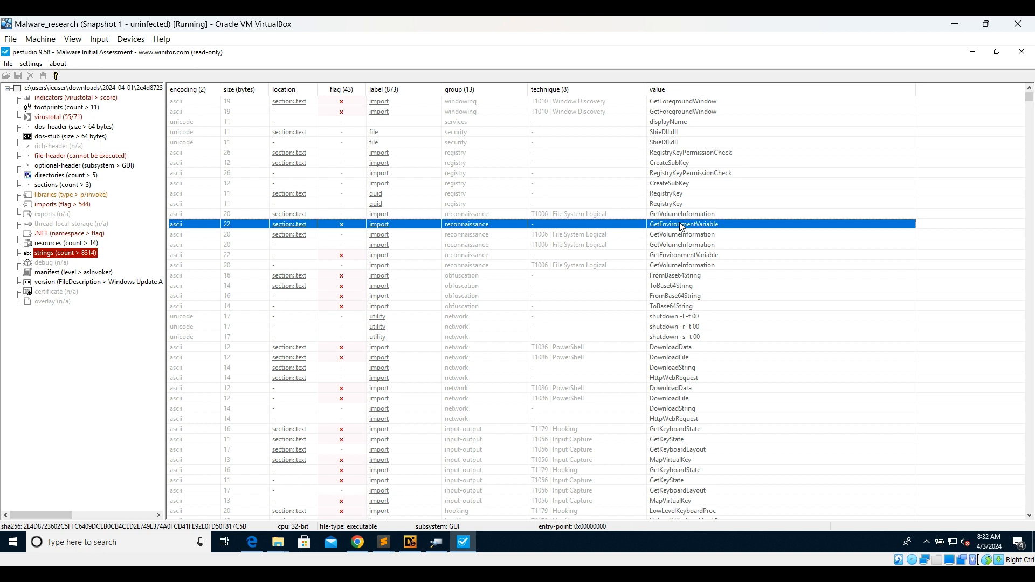
click(669, 279)
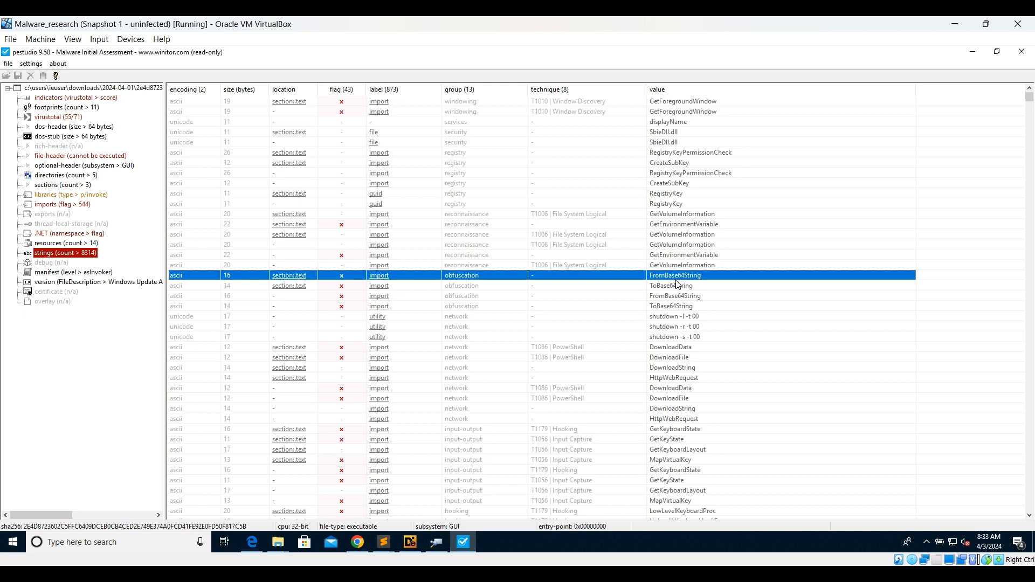
scroll(678, 284, down, 5)
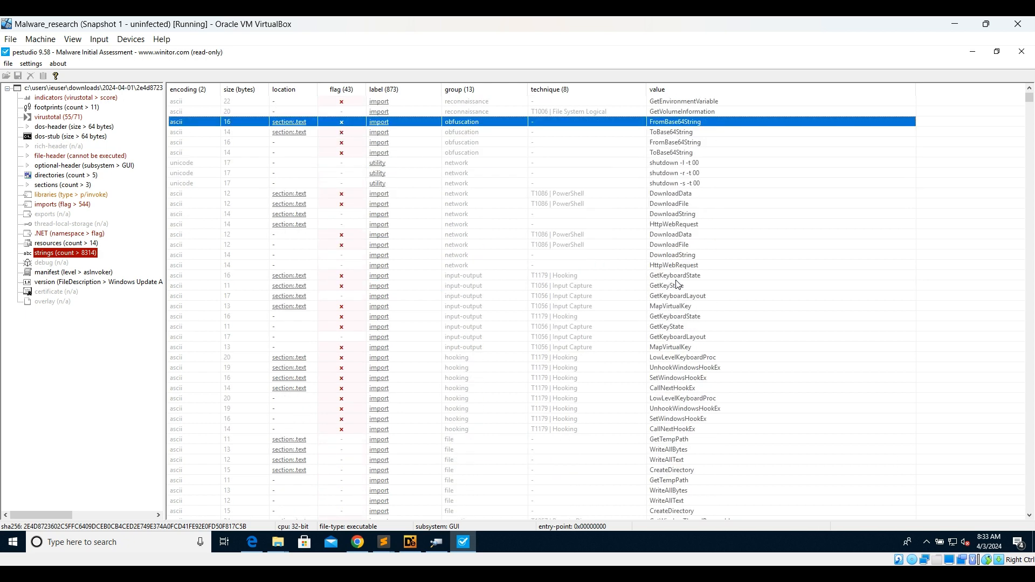
scroll(595, 396, down, 5)
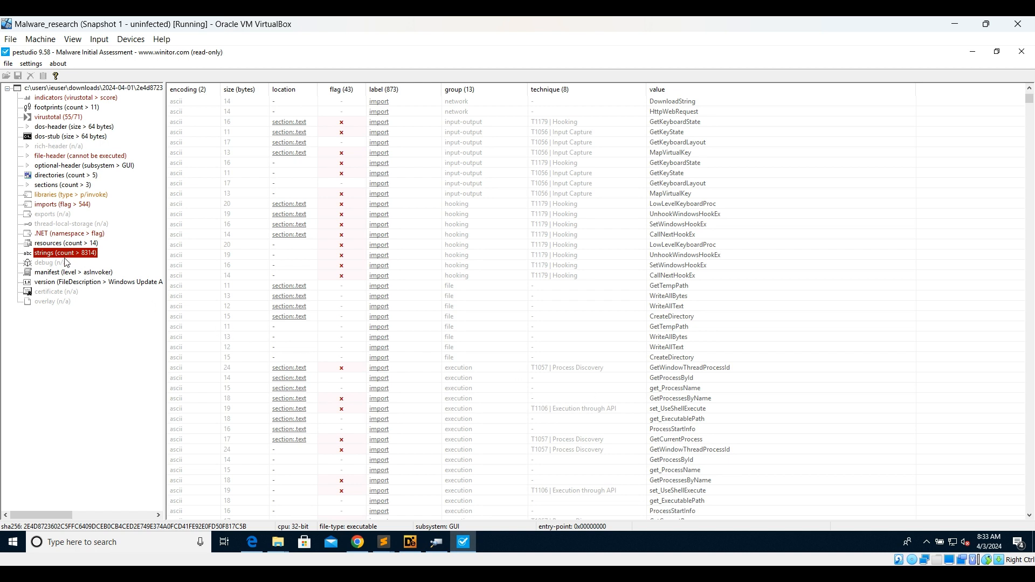
click(63, 273)
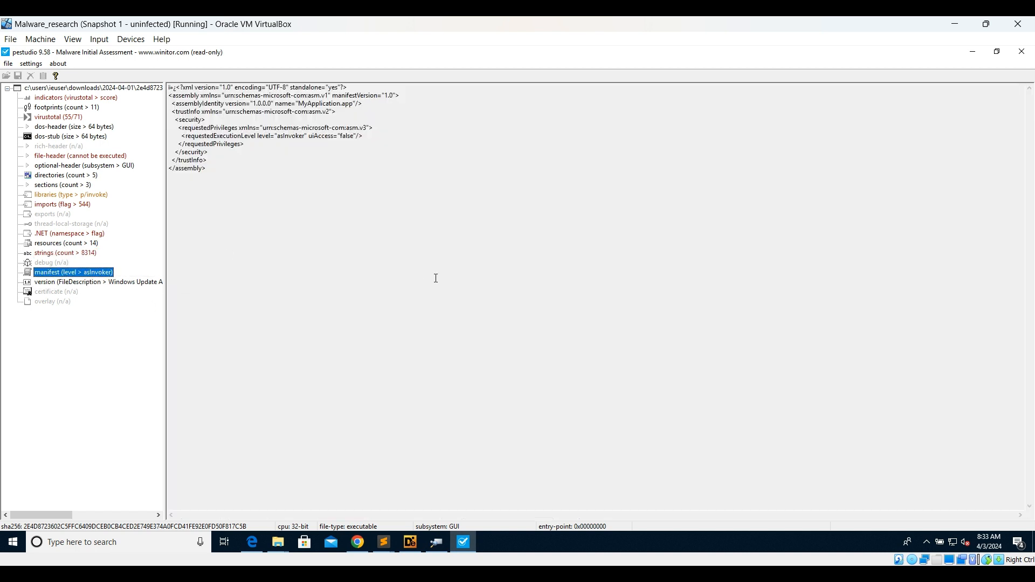
- Minimize pestudio, switch to Detect It Easy and widen its window to show the full file path and scan results
click(974, 52)
click(411, 546)
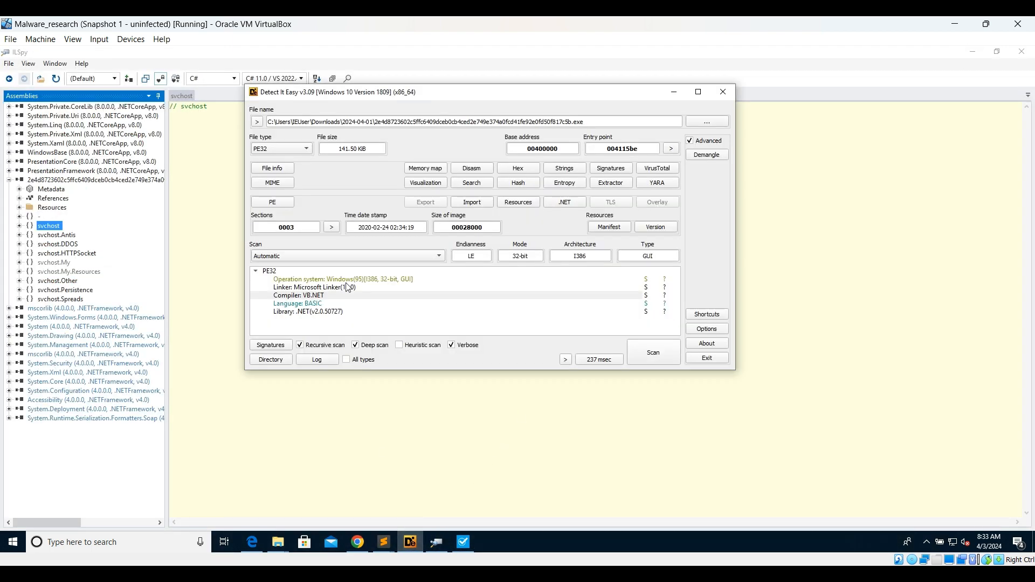
drag(245, 200, 4, 199)
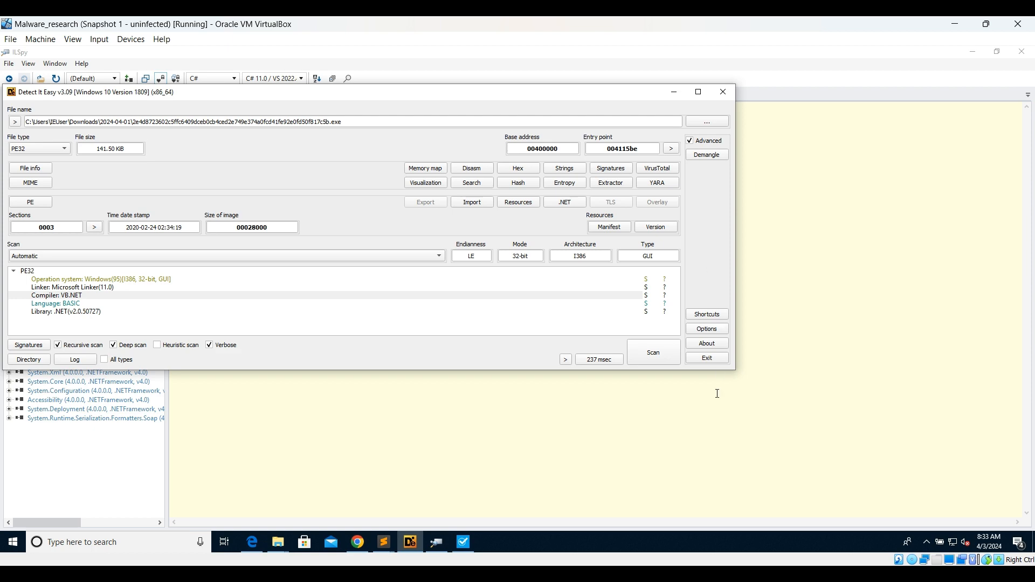
- Return to pestudio and check the file entropy entry among the indicators
click(468, 543)
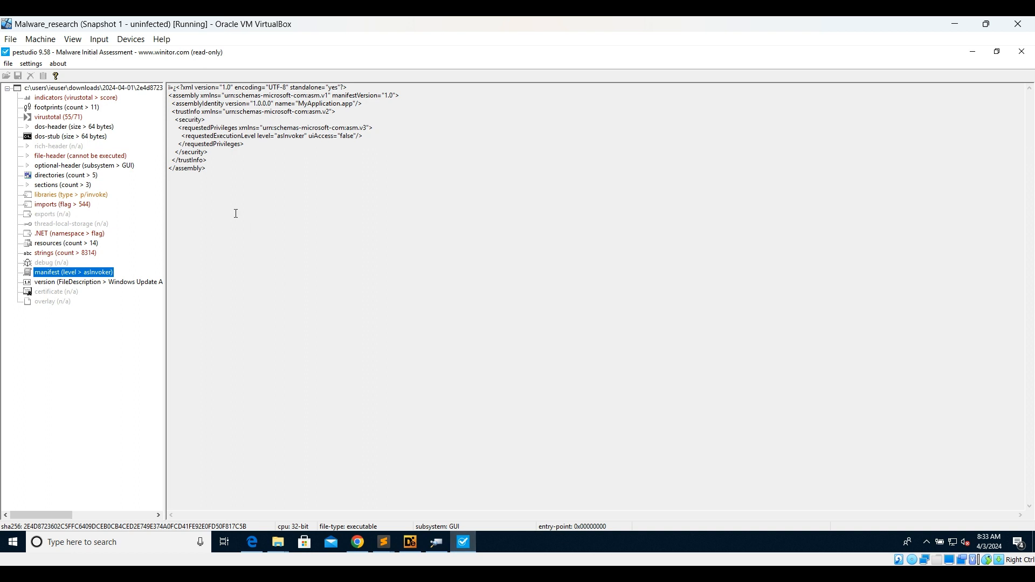
click(45, 99)
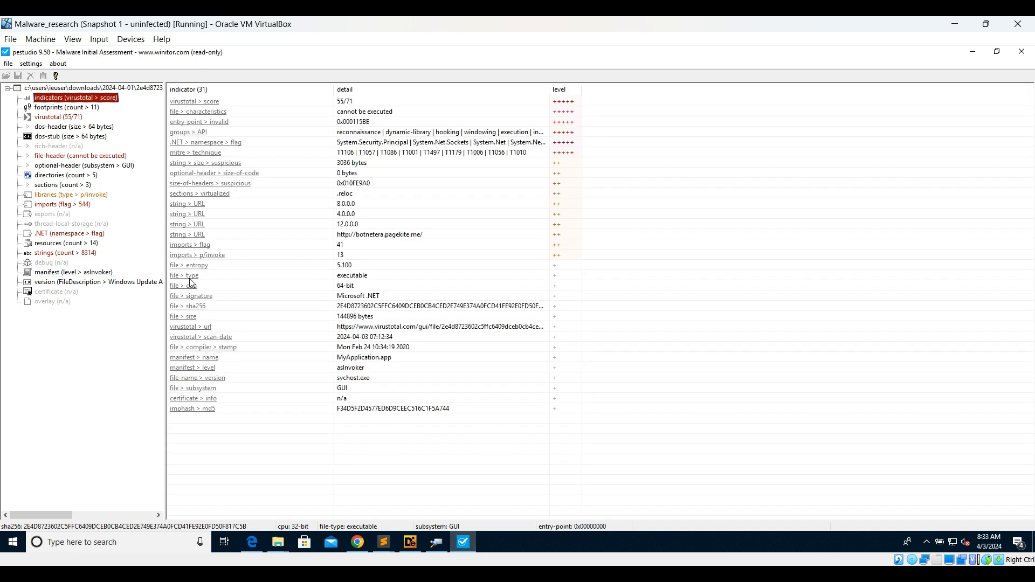
click(200, 270)
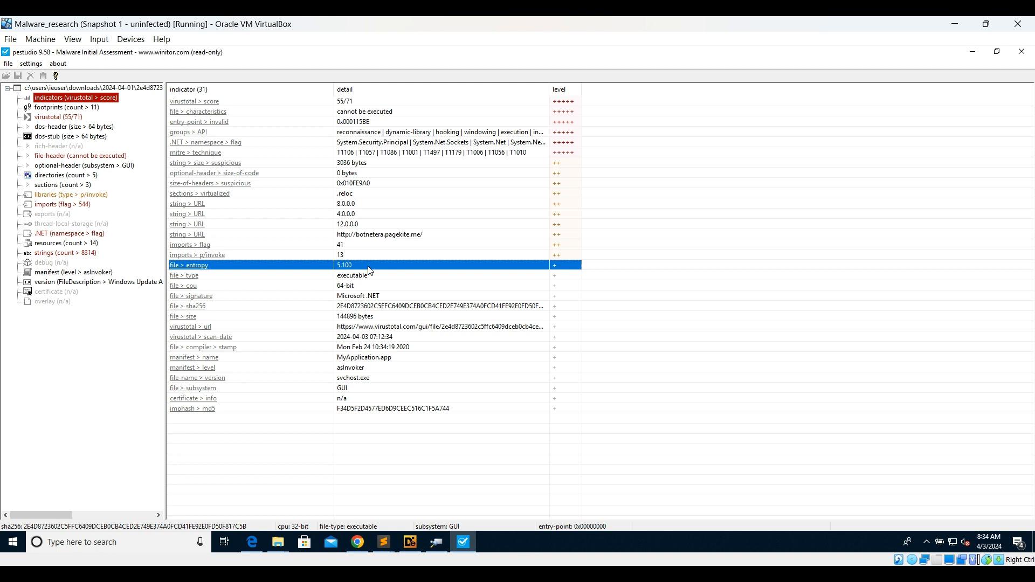
- Check the .NET library entry in Detect It Easy, and bring up ILSpy with the decompiled svchost assembly
key(alt+Tab)
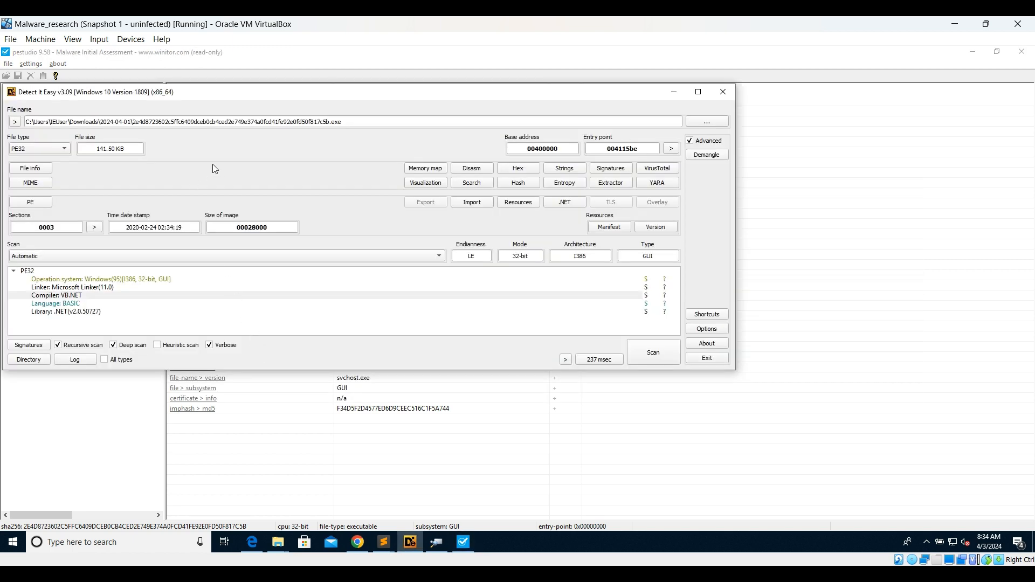
click(58, 314)
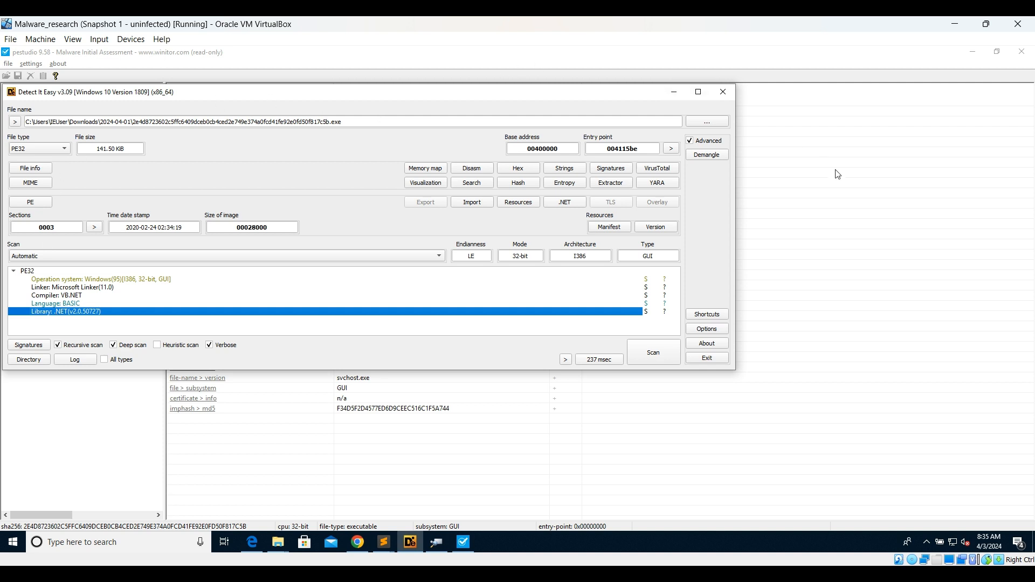
click(813, 189)
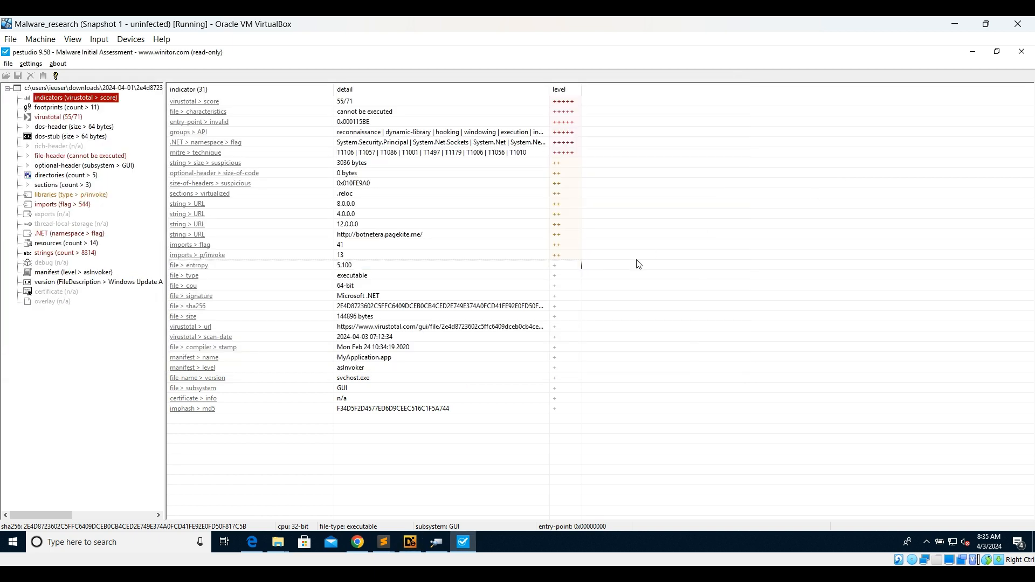
click(438, 544)
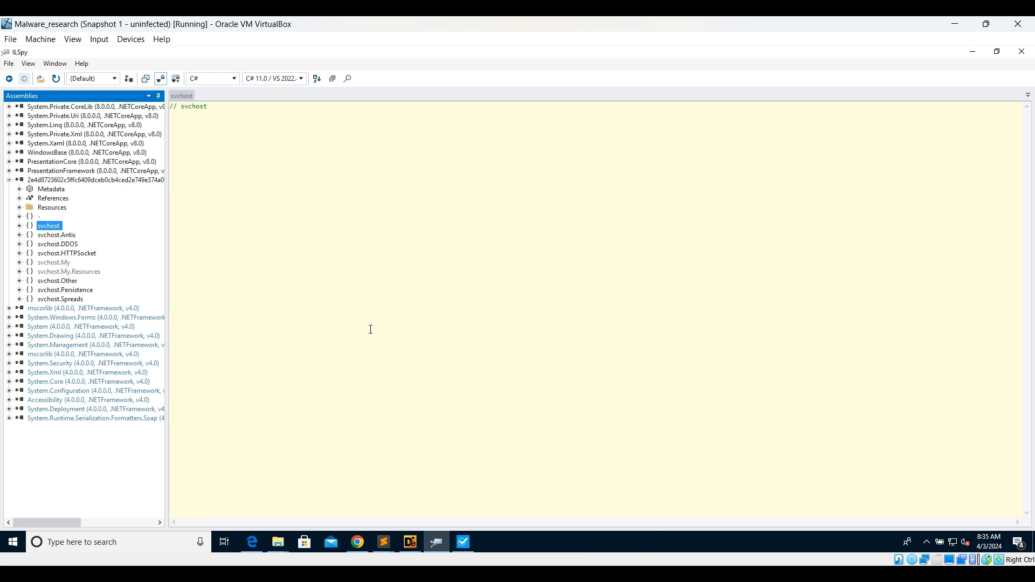
- Display the malware sample's assembly-level attributes, entry point and runtime details in ILSpy
click(76, 180)
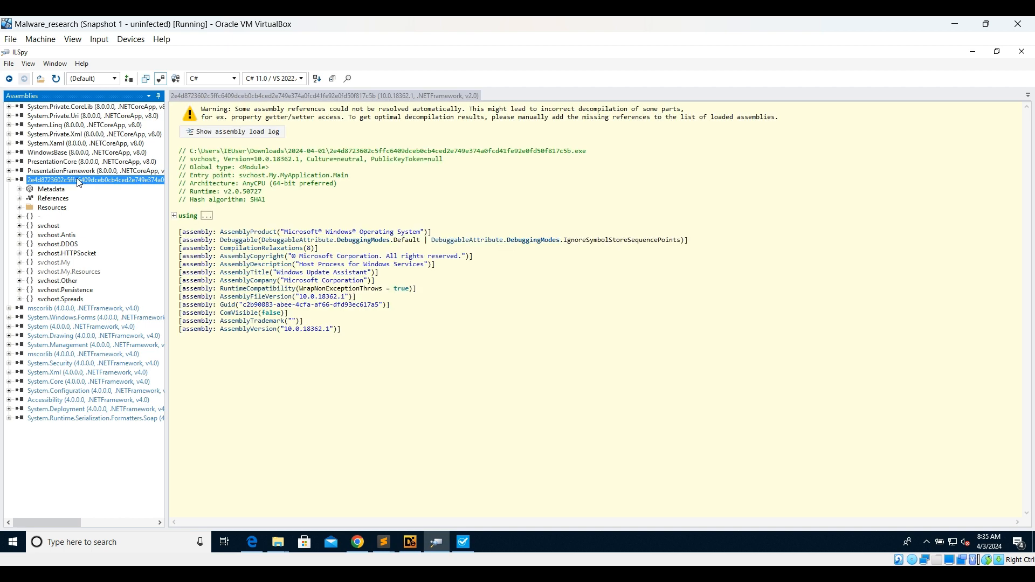
click(29, 65)
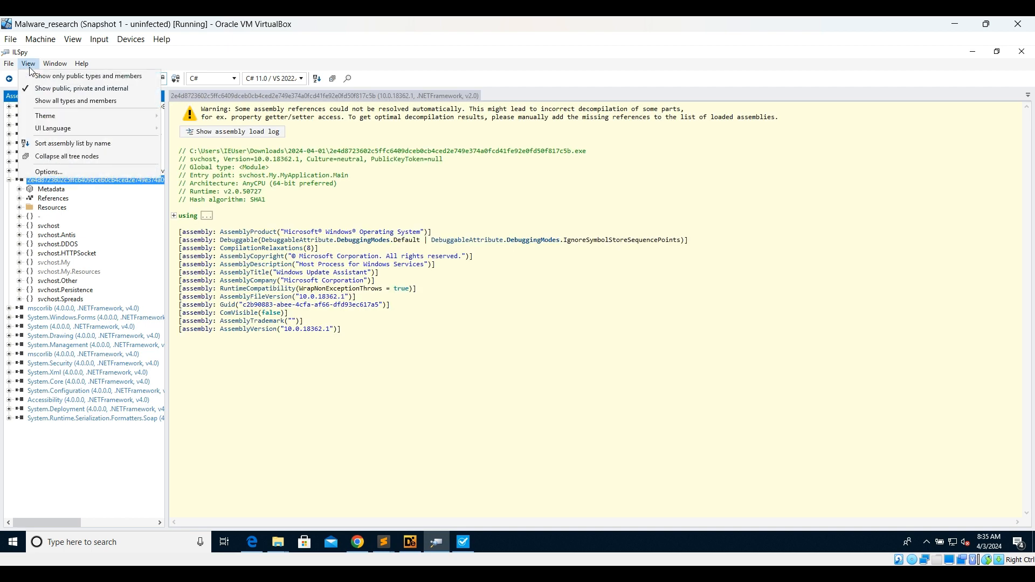
mouse_move(51, 70)
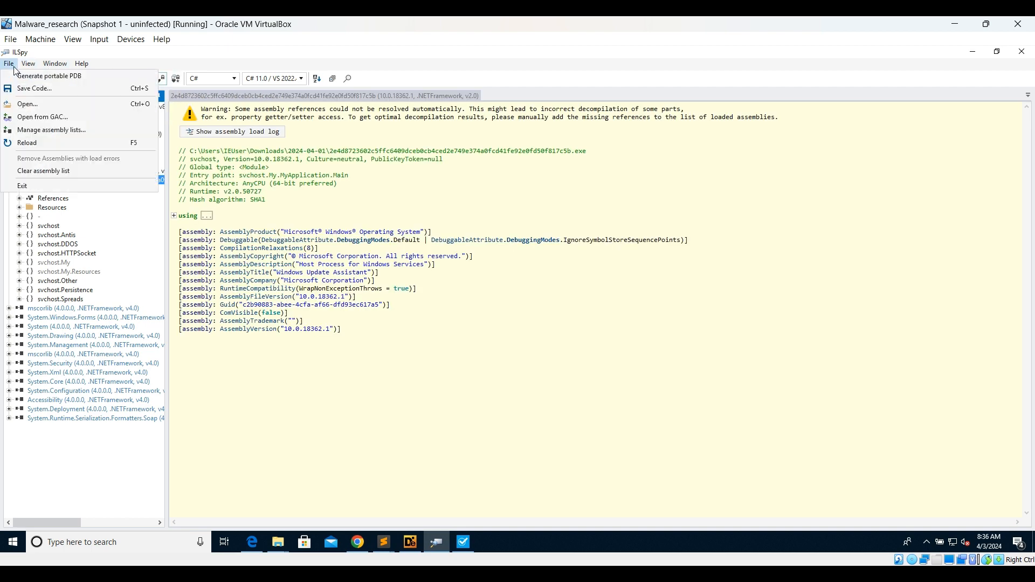
click(424, 368)
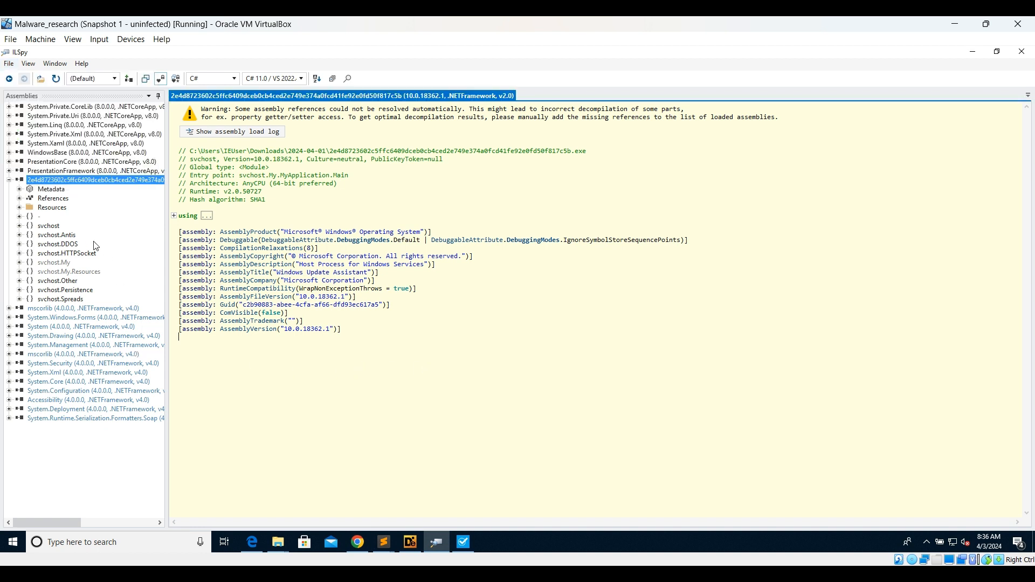
- Expand the sample's metadata and view its DOS, COFF and Optional headers
click(20, 190)
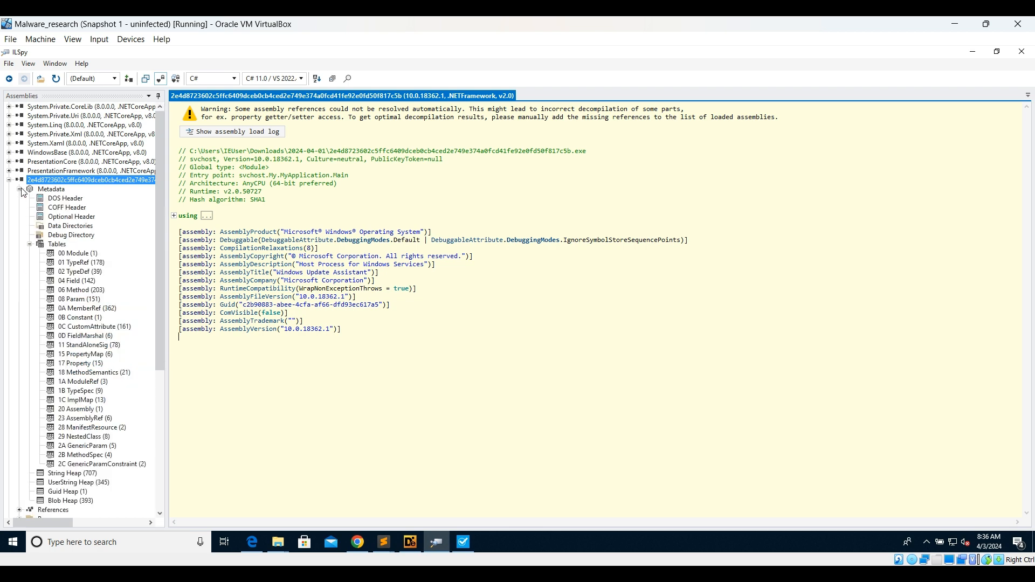
click(66, 200)
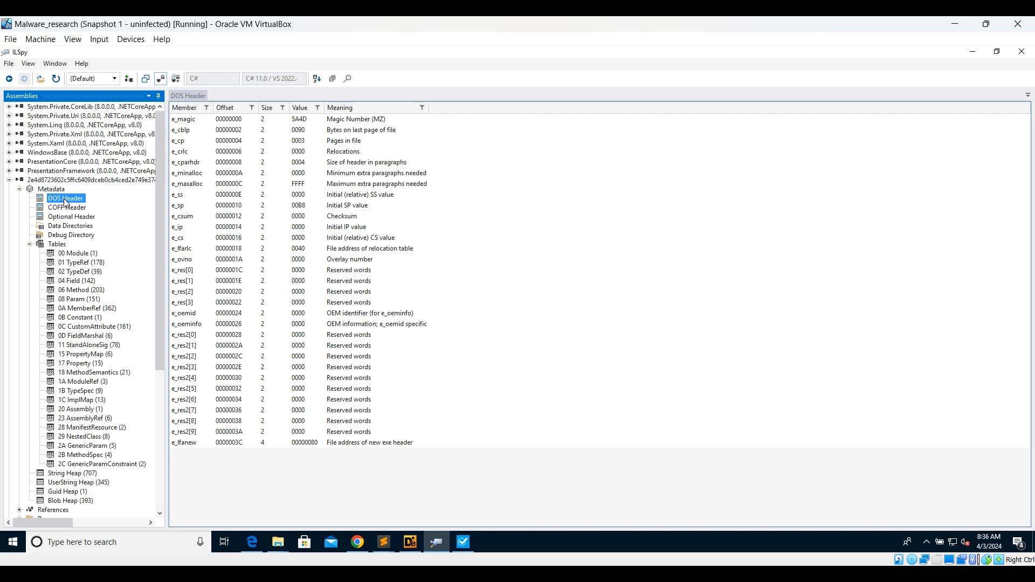
click(68, 208)
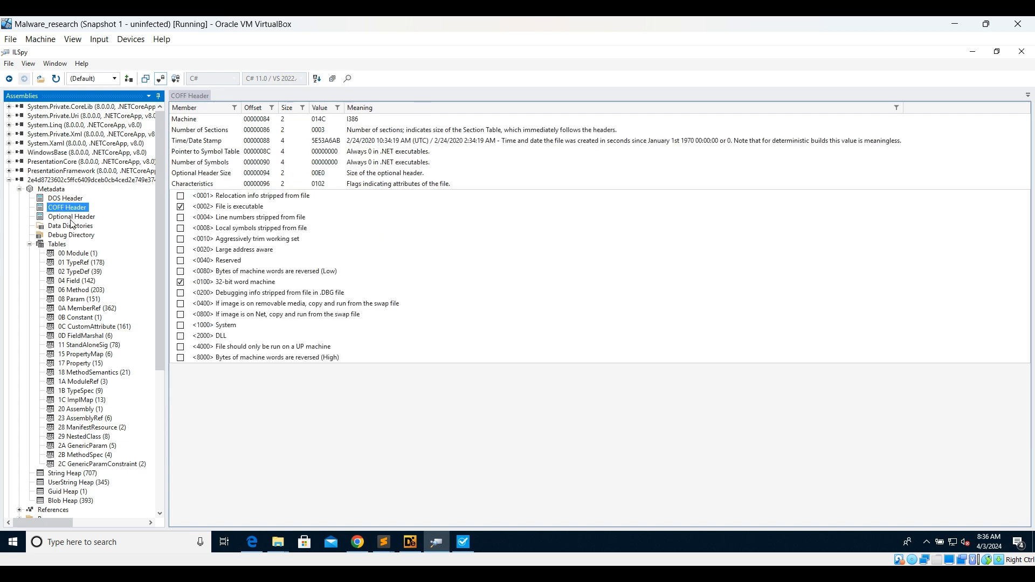
click(71, 217)
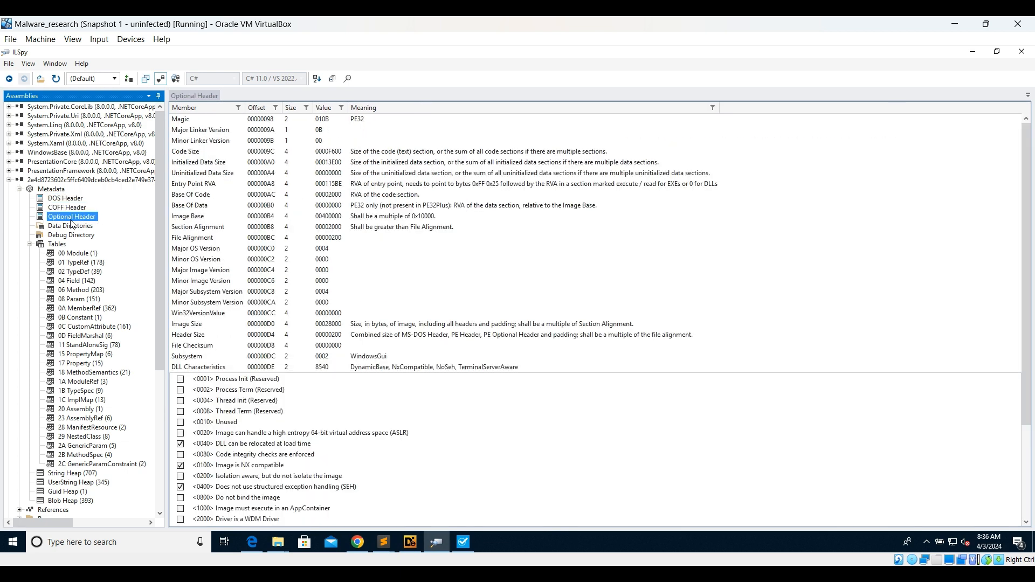
- View the 00 Module table, the String Heap and the Guid Heap in the sample's metadata
click(65, 256)
scroll(64, 257, down, 6)
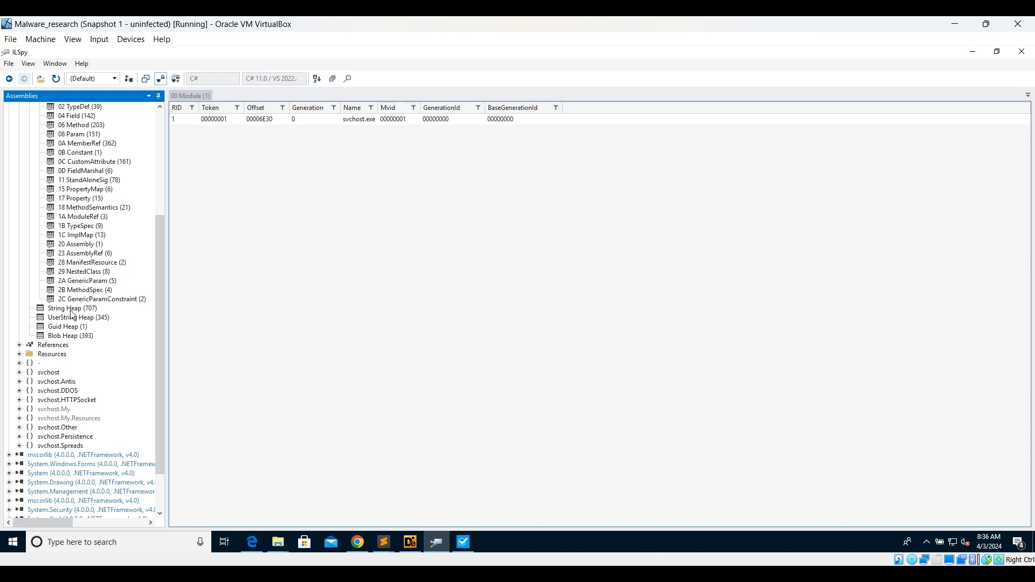
click(52, 310)
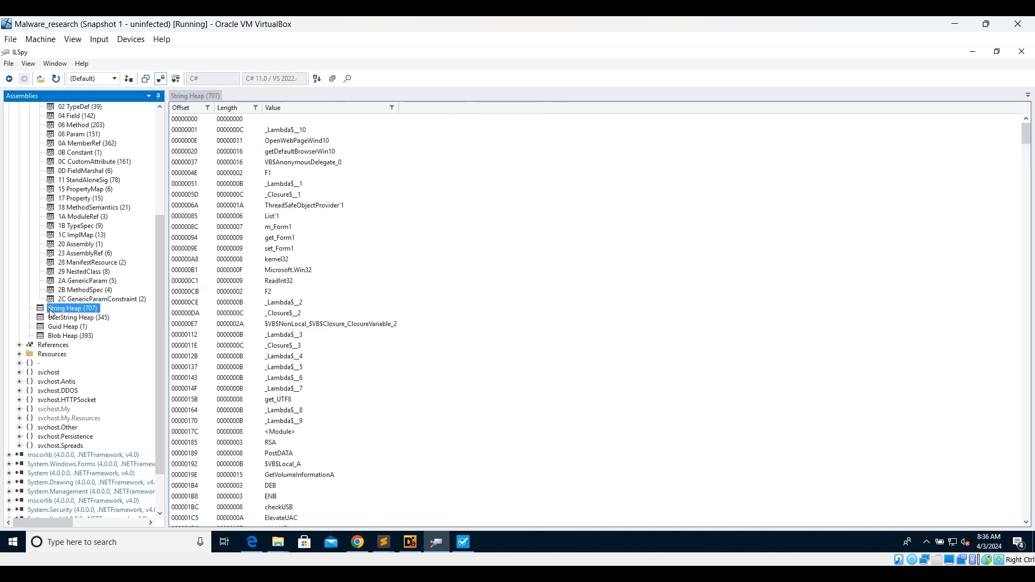
scroll(54, 310, down, 2)
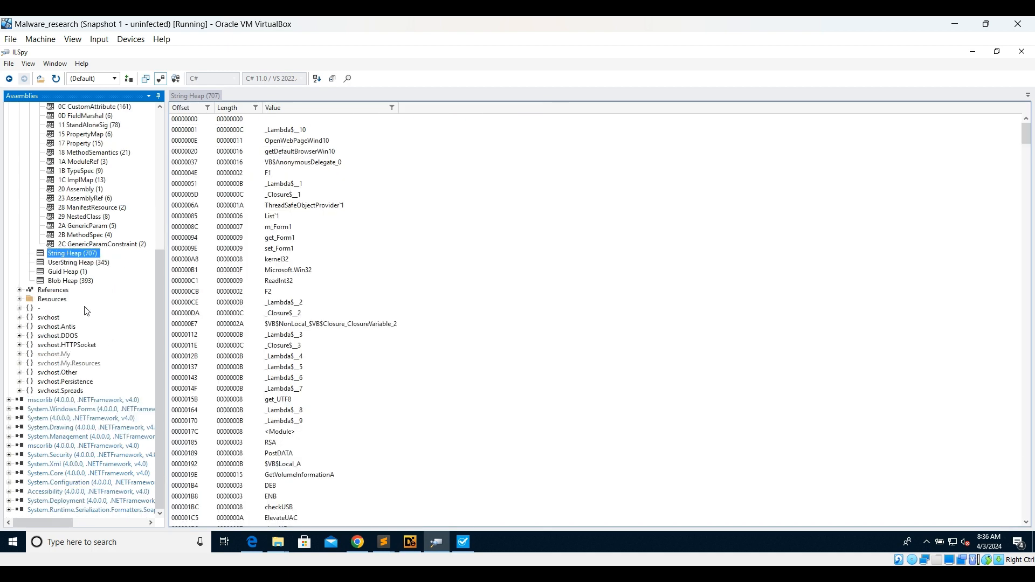
click(68, 273)
scroll(71, 176, down, 1)
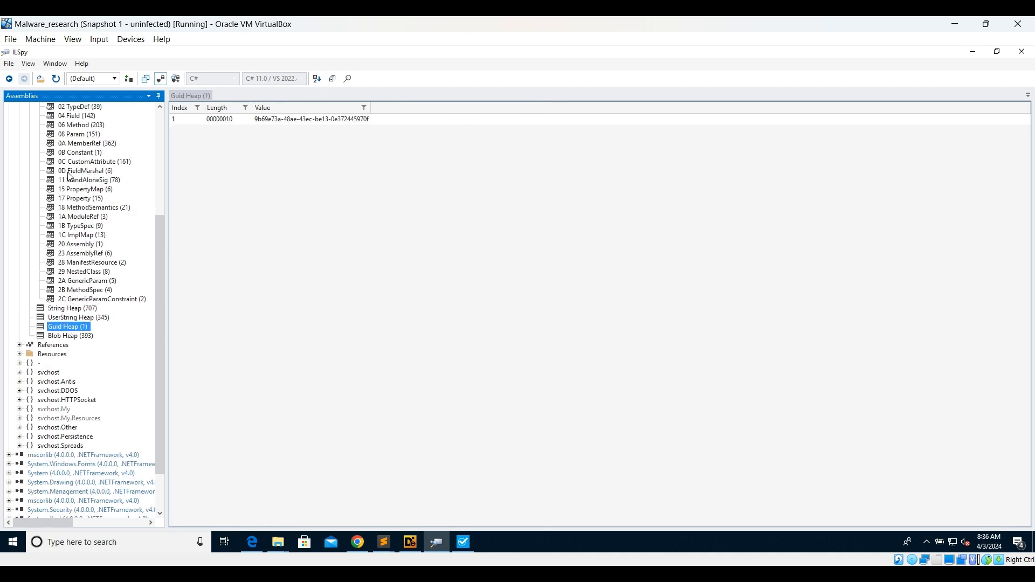
- Expand the sample's References and Resources nodes to list the libraries and embedded resources it uses
scroll(70, 177, up, 1)
click(20, 291)
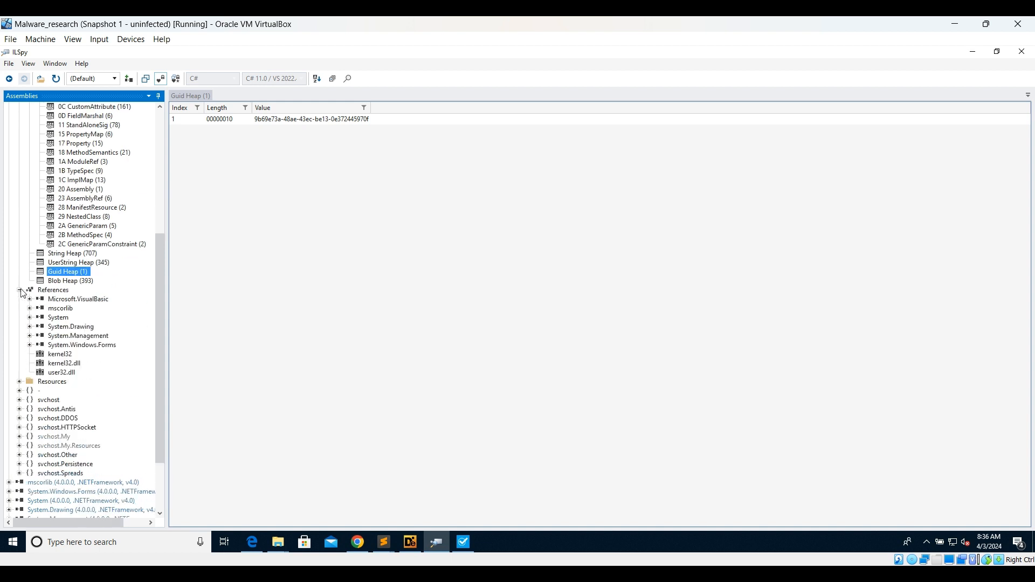
scroll(72, 310, down, 3)
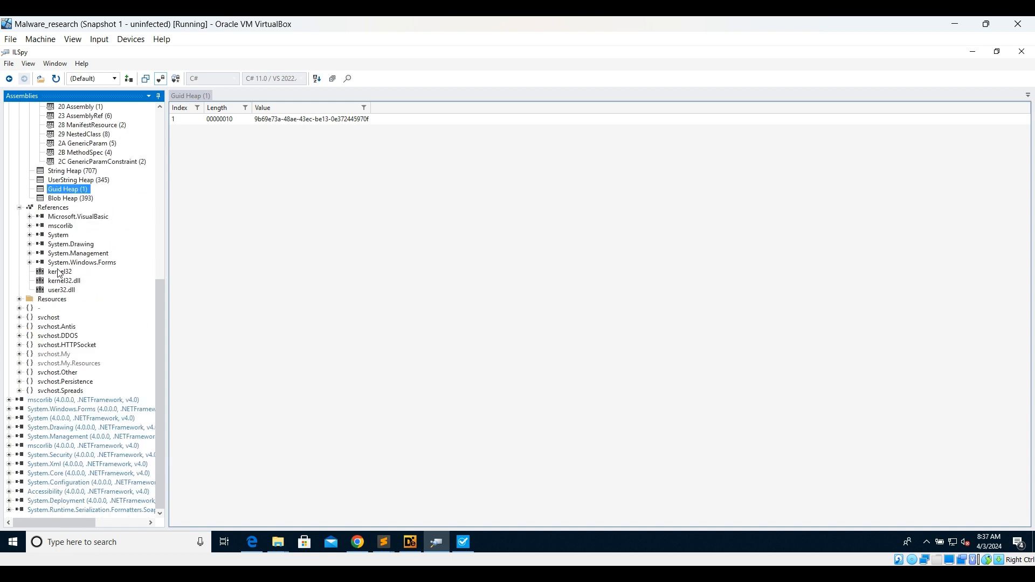
click(20, 299)
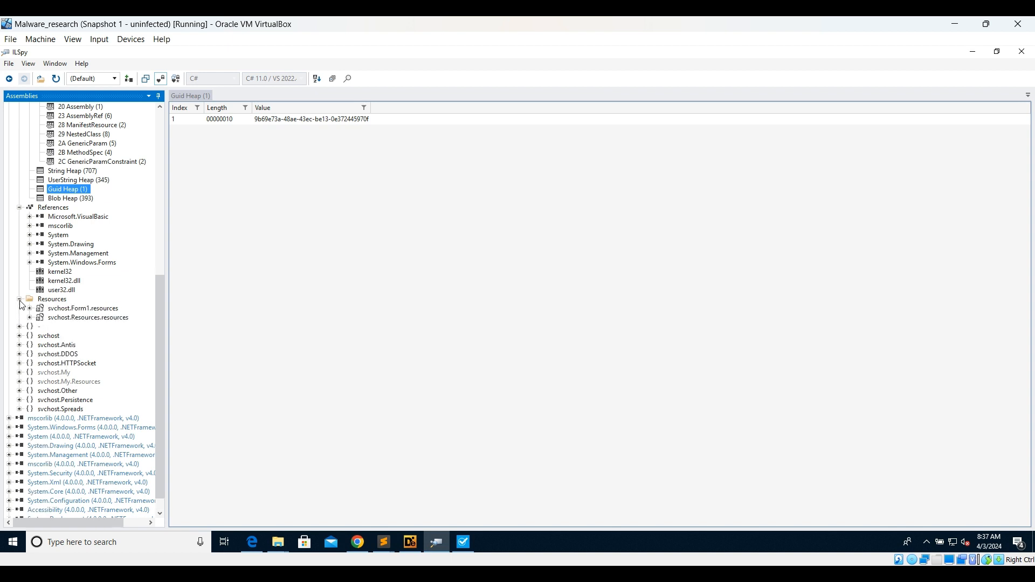
scroll(79, 315, down, 1)
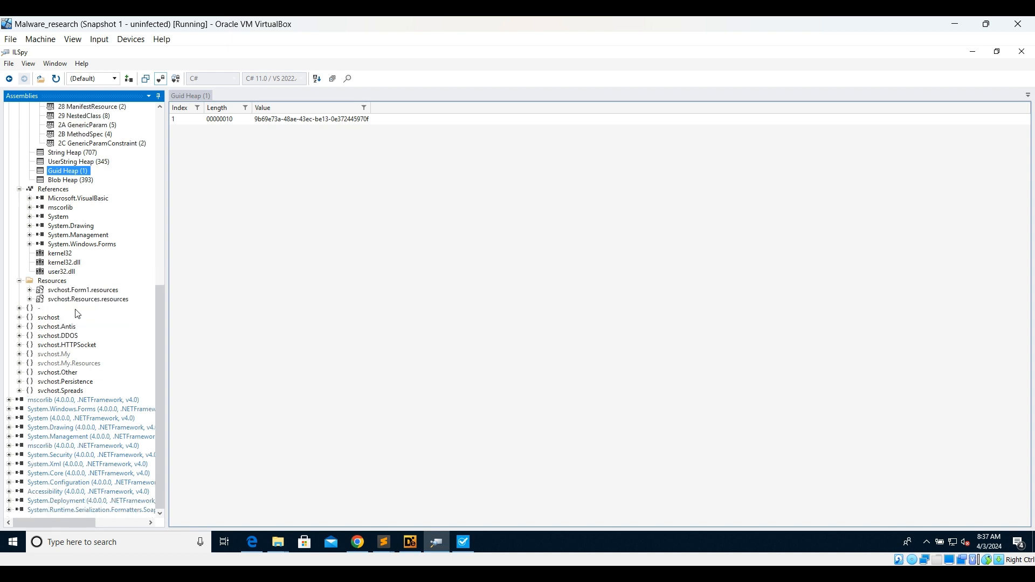
- Expand the svchost namespace down to the members of its Form1 class
click(20, 318)
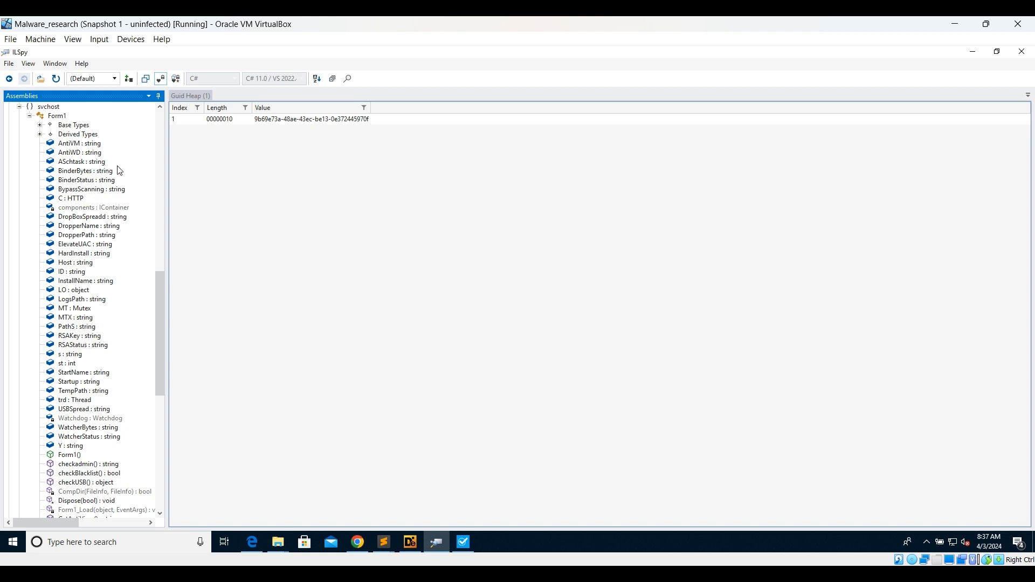
click(114, 81)
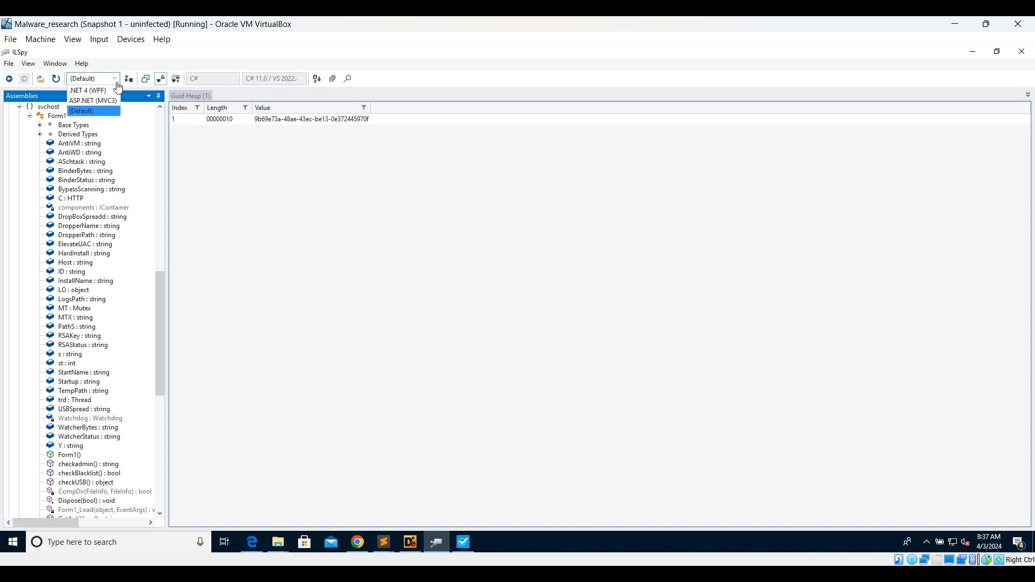
click(199, 174)
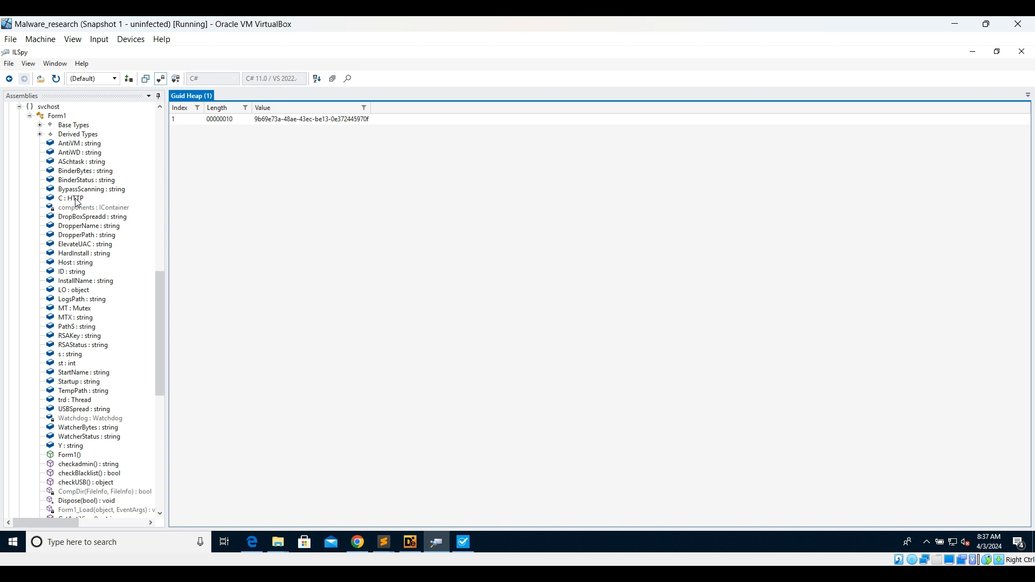
- View the declarations of Form1's C, BypassScanning and ASchtask fields and browse down to the class's methods
click(76, 198)
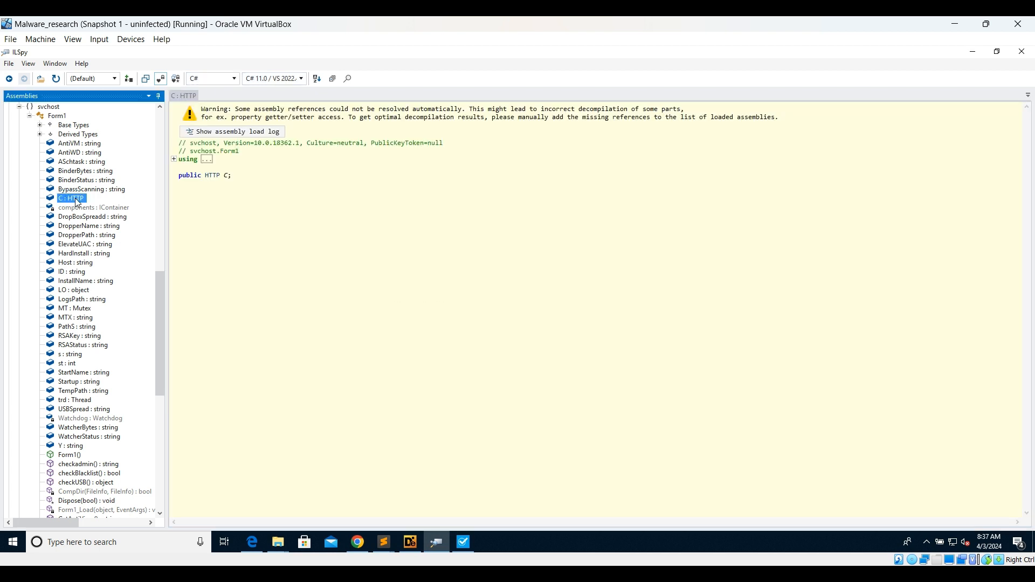
click(77, 191)
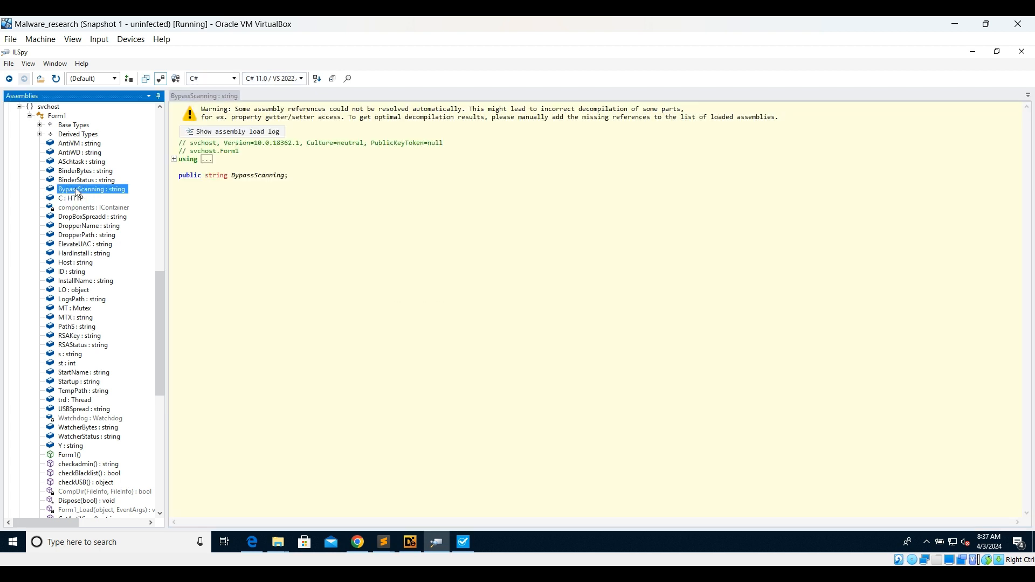
click(75, 162)
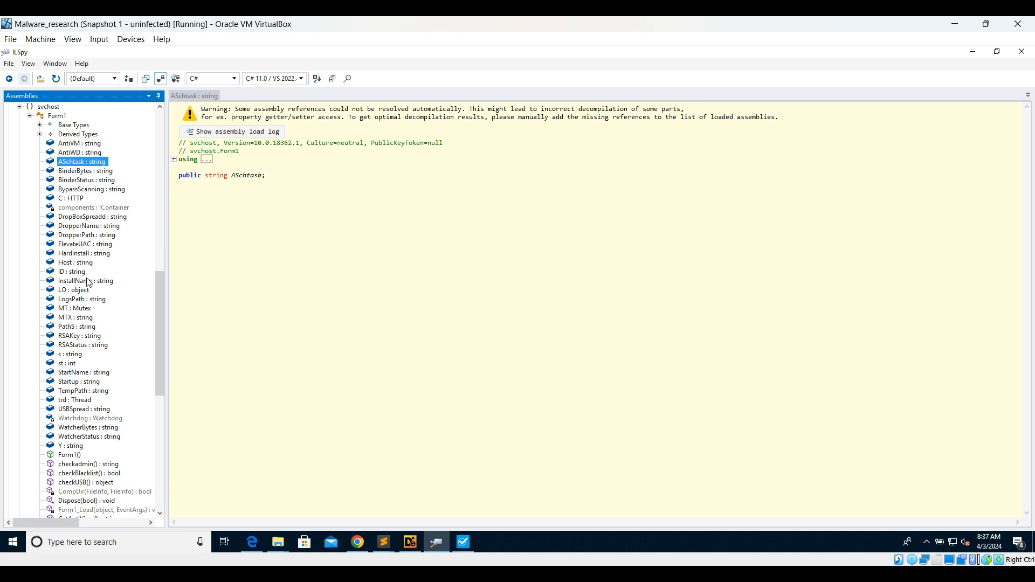
scroll(89, 283, down, 2)
scroll(89, 283, down, 5)
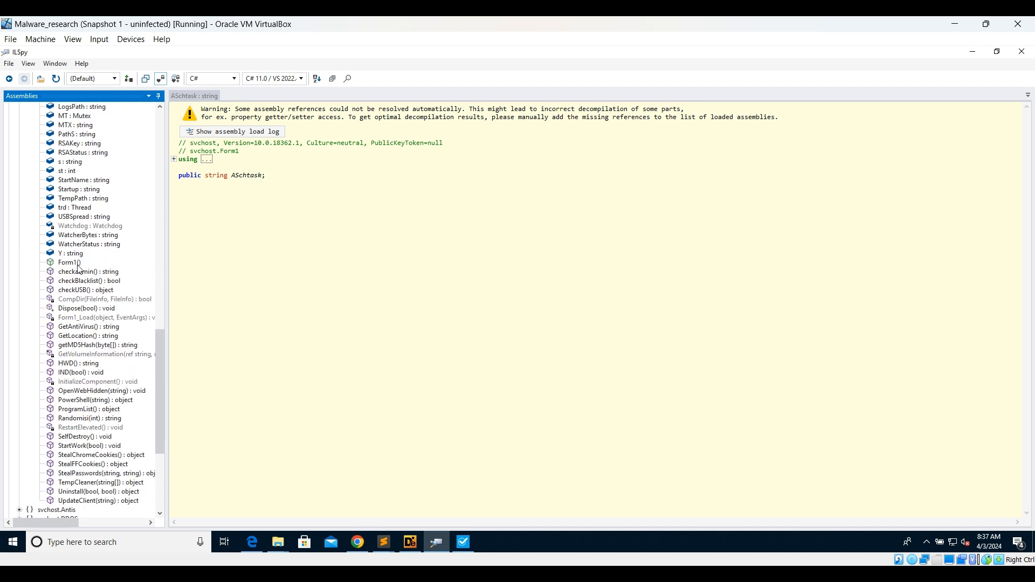
- Open the decompiled Form1() constructor and highlight the URL assigned to Host
click(73, 264)
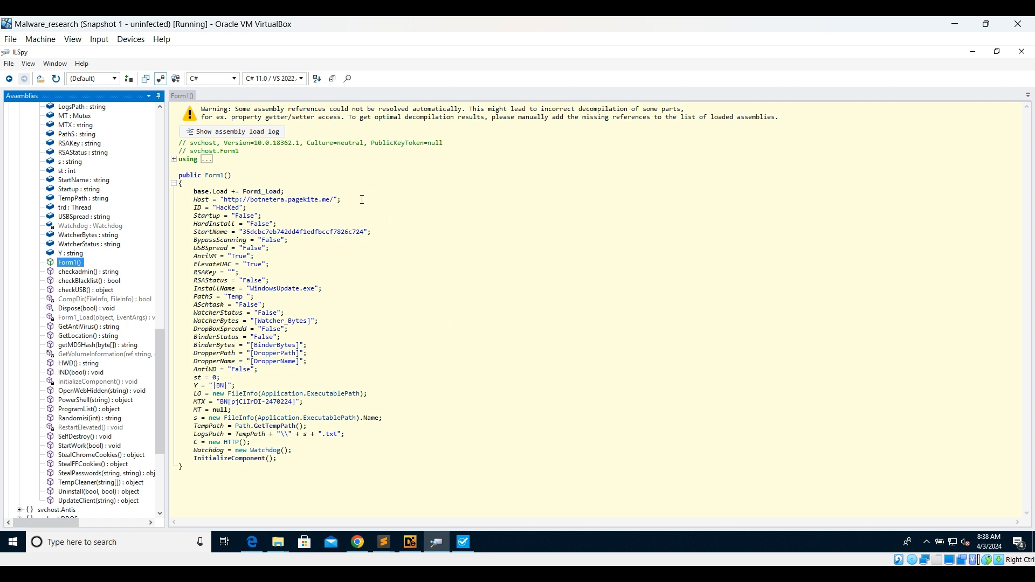
drag(347, 200, 220, 200)
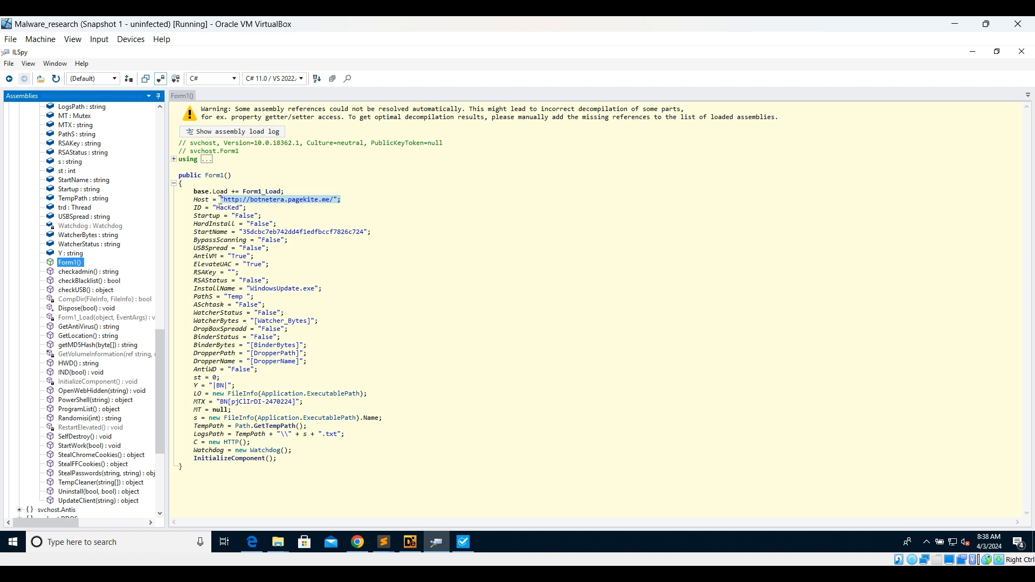
click(304, 205)
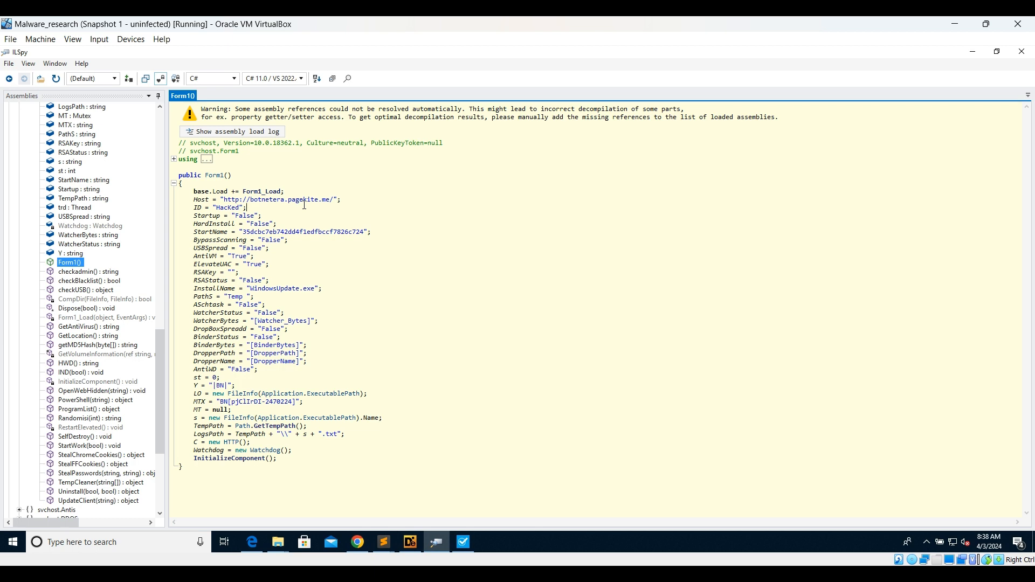
- Highlight the Host URL, ID and StartName values one after another in the enlarged Form1() constructor code
ctrl+scroll(305, 205, up, 4)
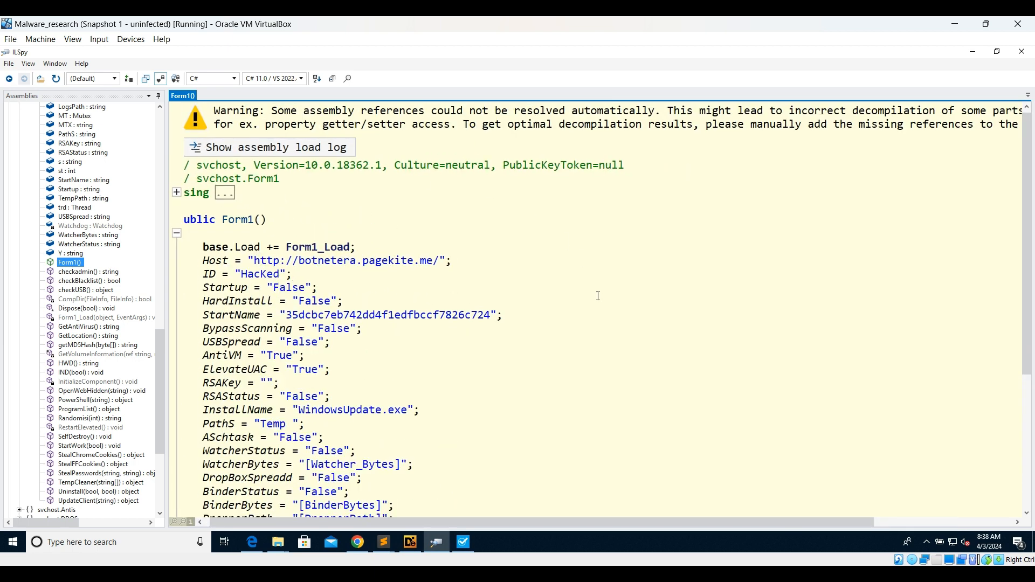
scroll(599, 298, down, 2)
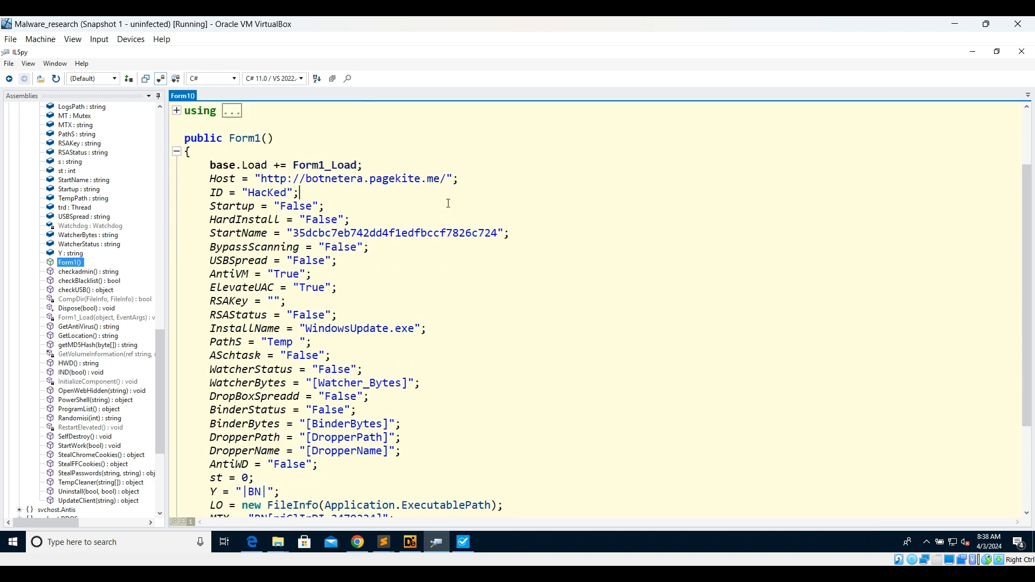
drag(454, 178, 265, 183)
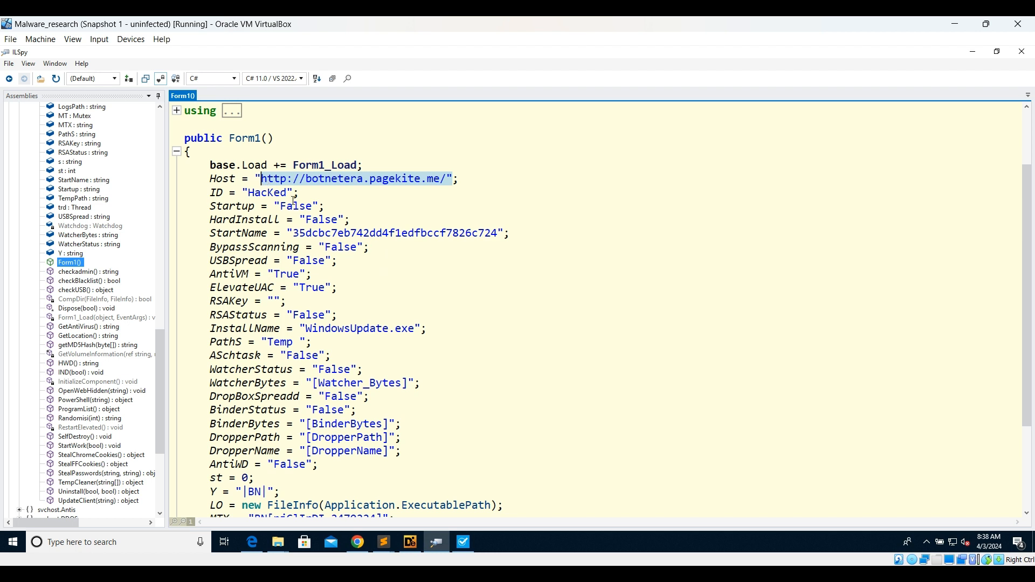
drag(288, 193, 249, 194)
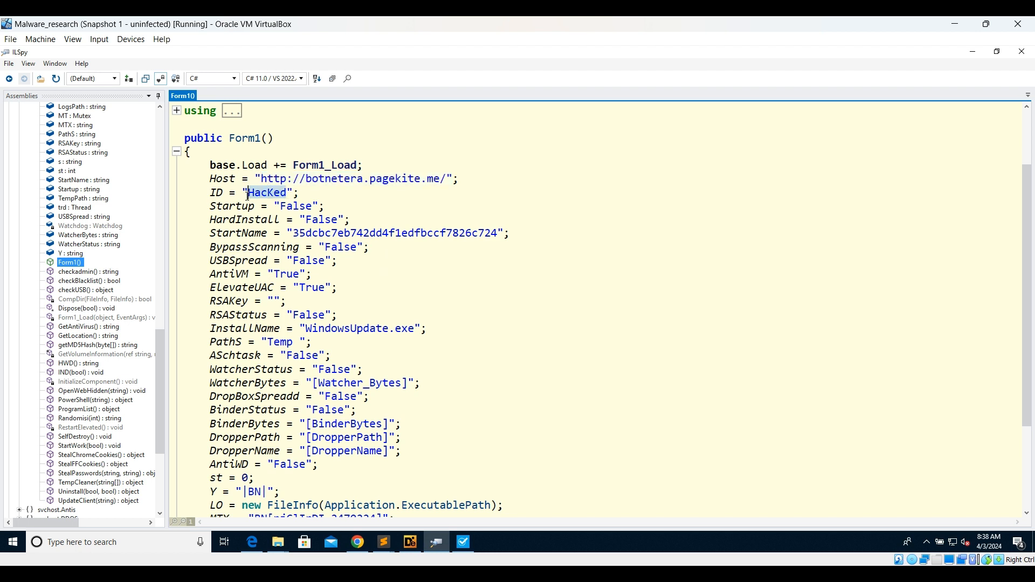
double_click(325, 232)
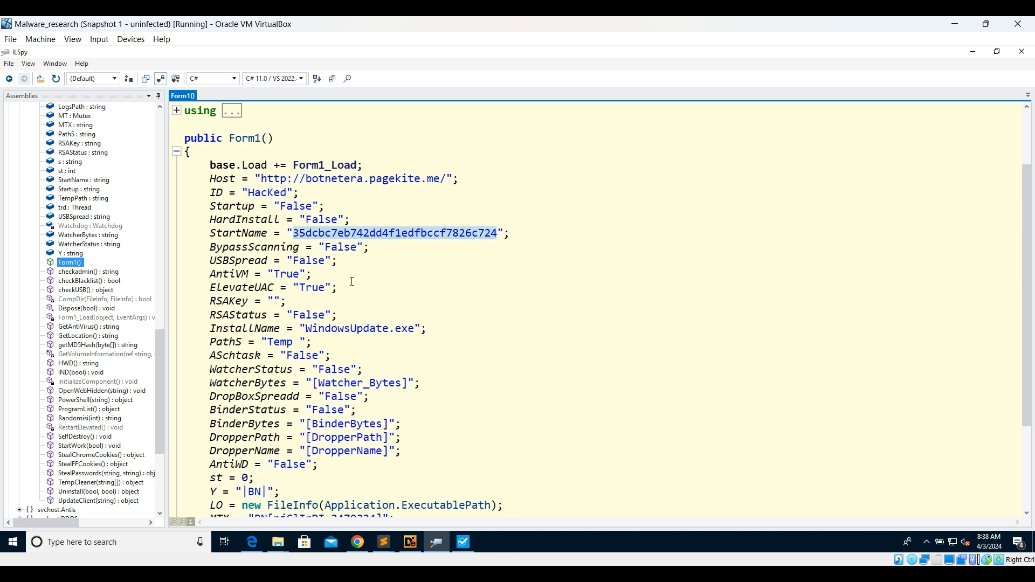
- Highlight the InstallName value WindowsUpdate.exe and read the remaining assignments to the end of the constructor
scroll(353, 285, down, 2)
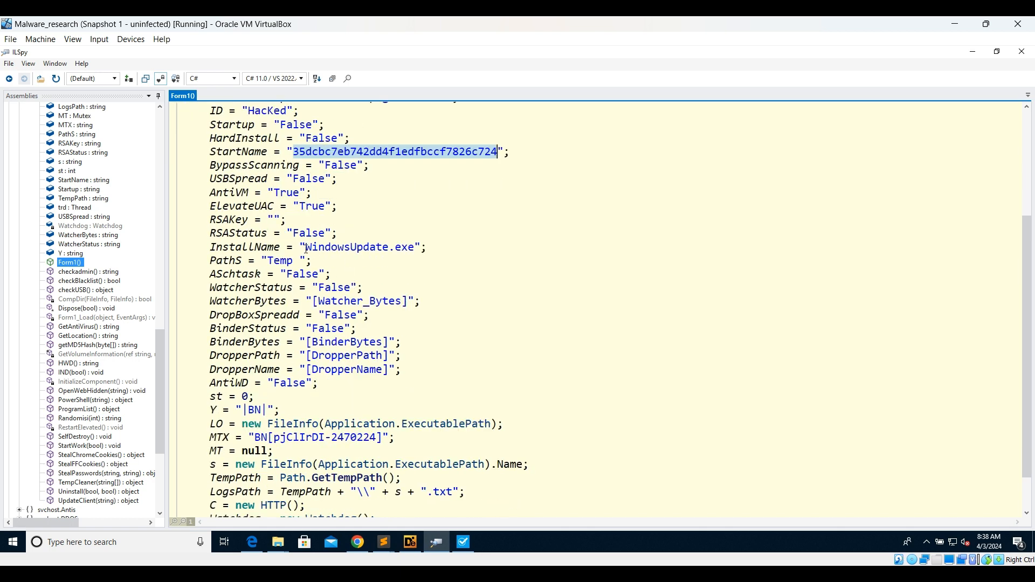
drag(306, 245, 415, 250)
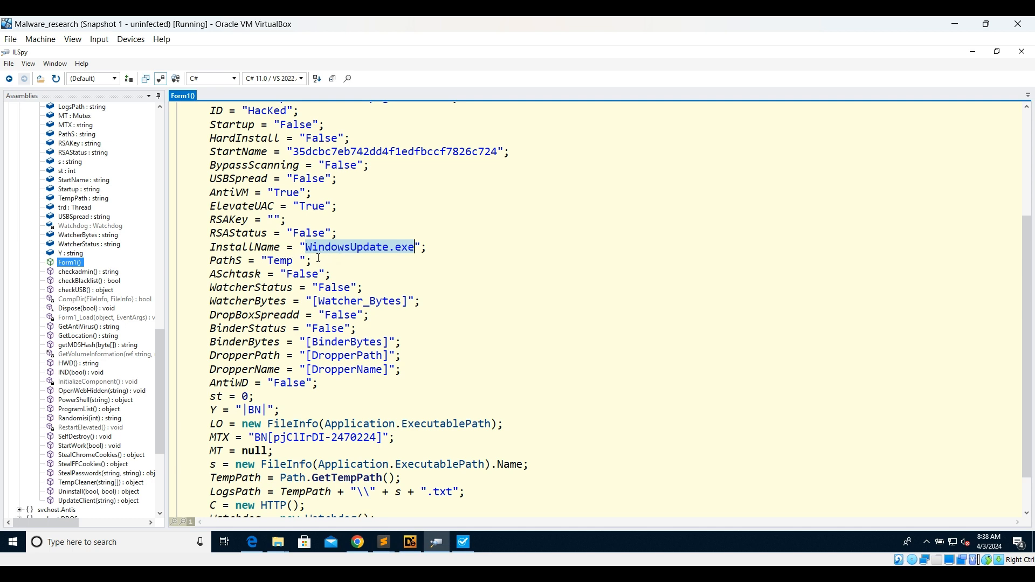
scroll(314, 261, down, 1)
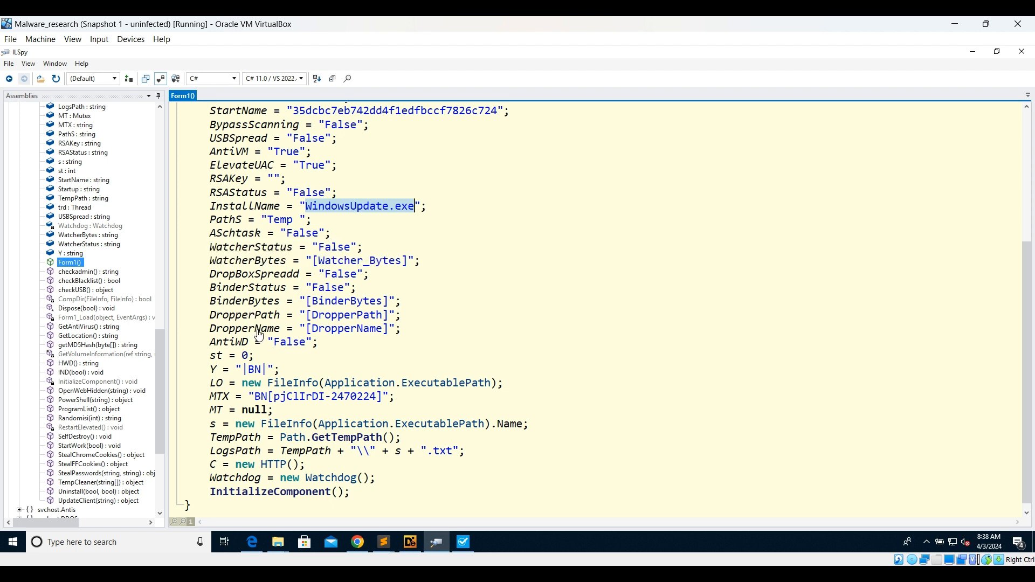
scroll(260, 332, down, 1)
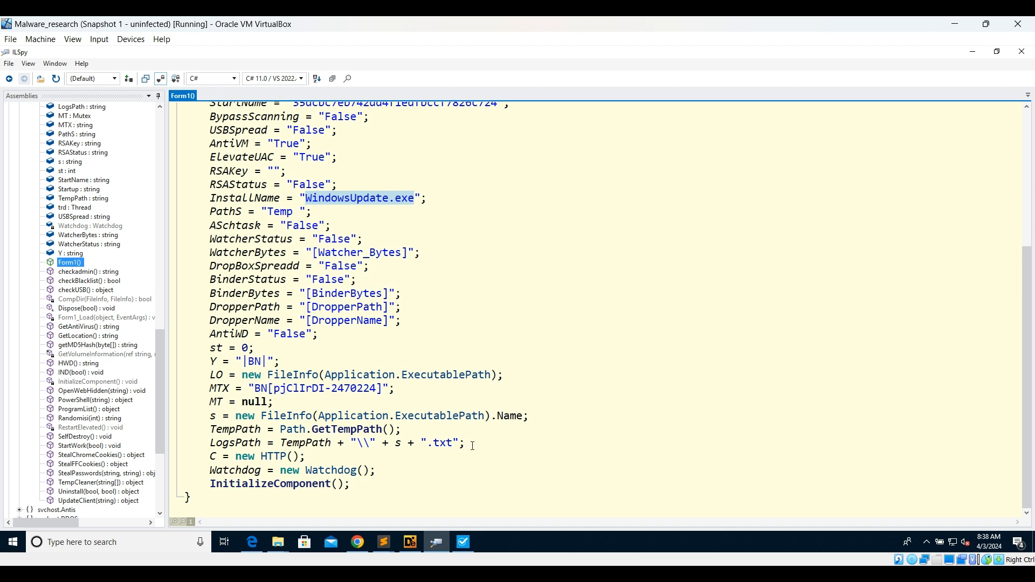
- Highlight the LogsPath expression, the new HTTP() assigned to C, and the Host URL in the Form1() constructor
drag(467, 443, 281, 443)
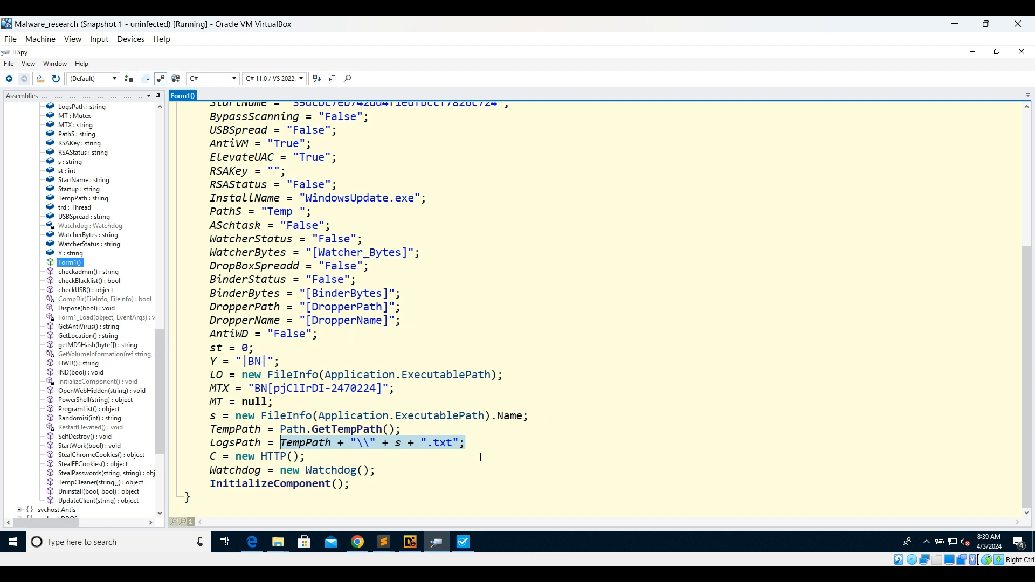
drag(306, 457, 236, 458)
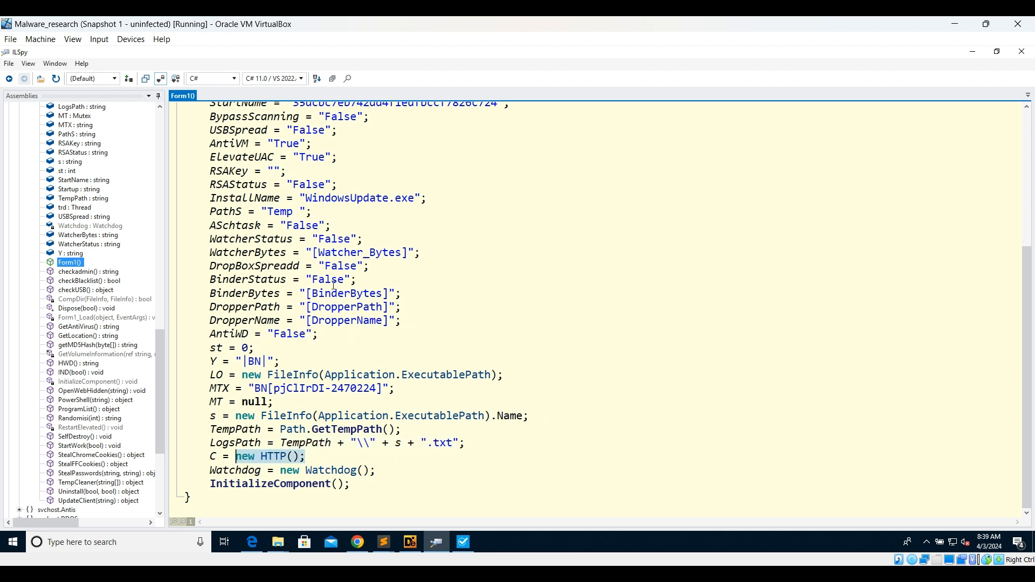
scroll(367, 263, up, 1)
scroll(367, 259, up, 1)
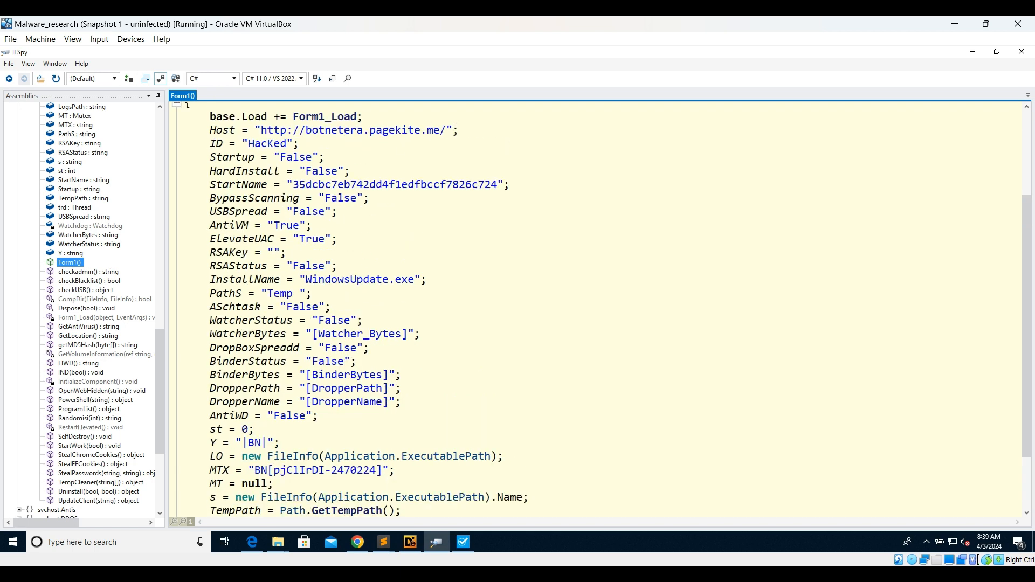
drag(454, 130, 261, 130)
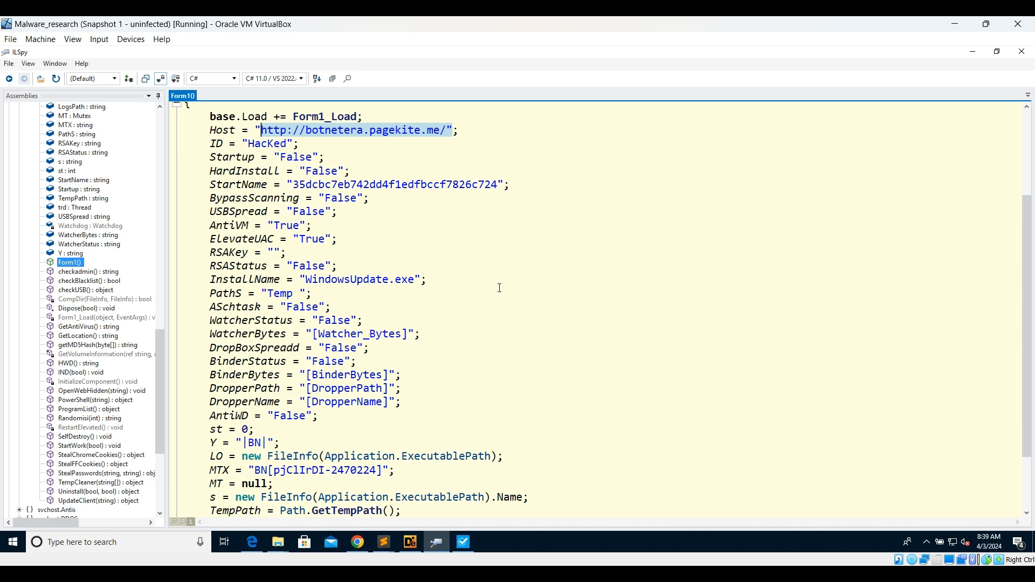
- Open InitializeComponent() from the end of the constructor and highlight the form's Name and Text values
scroll(500, 288, down, 2)
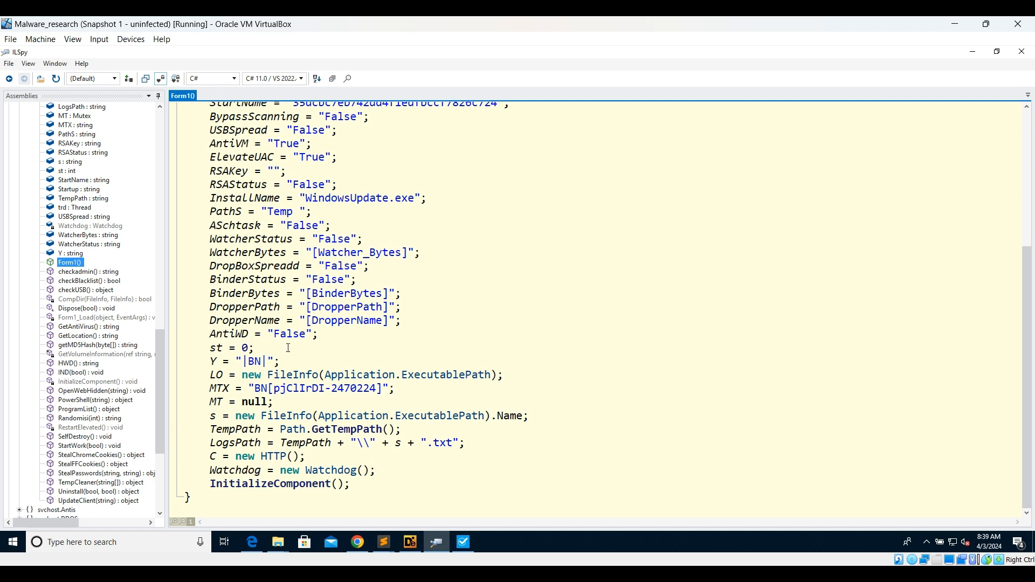
click(263, 484)
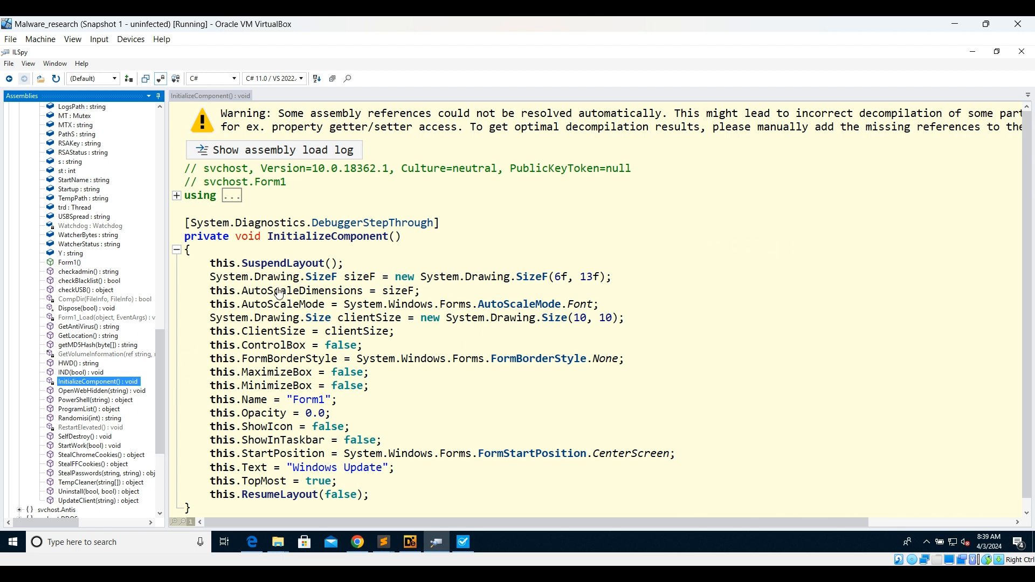
scroll(441, 353, down, 1)
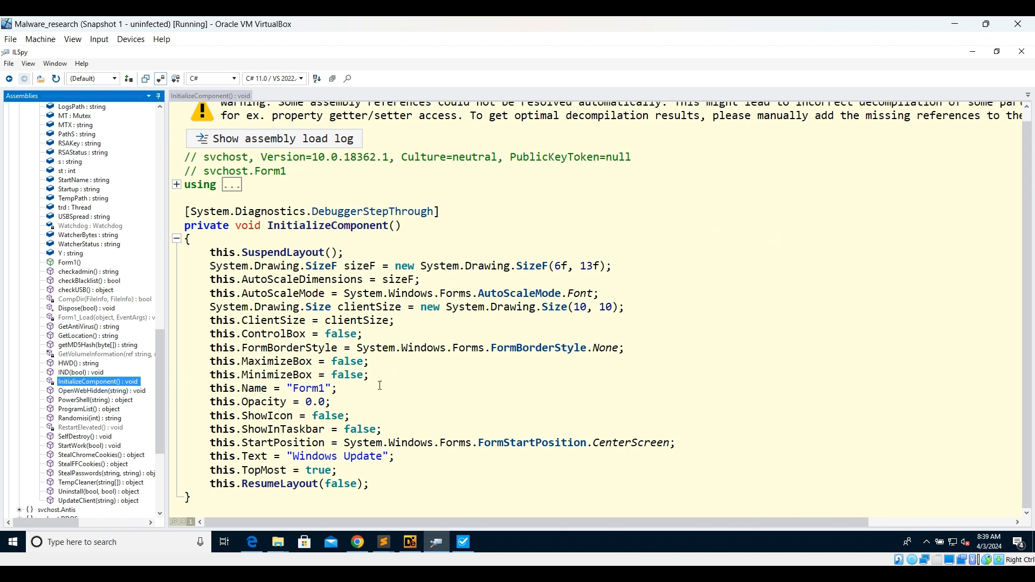
drag(331, 388, 293, 389)
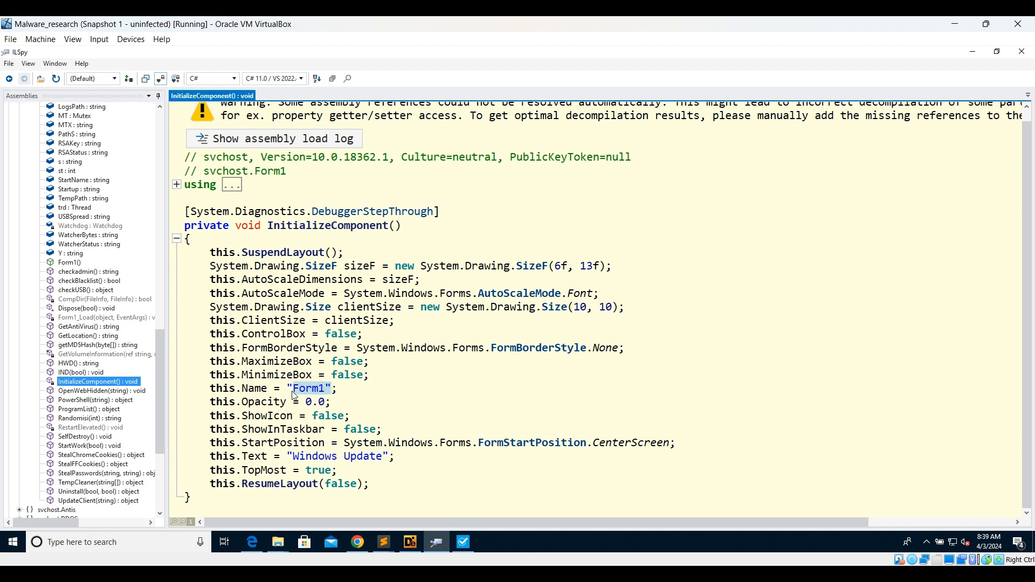
drag(382, 457, 298, 460)
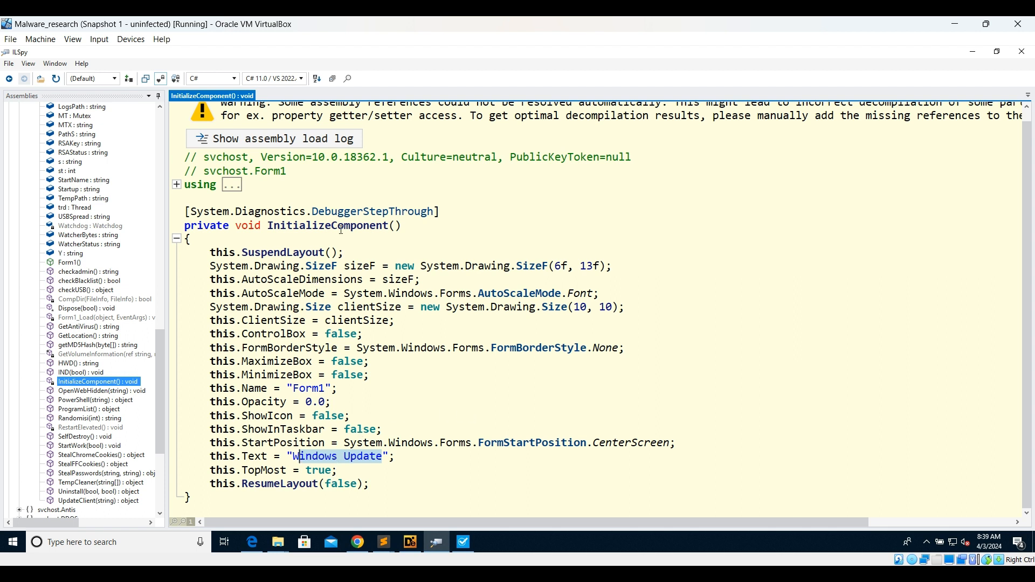
- Follow the DebuggerStepThrough attribute to its class definition and expand the DebuggerStepThroughAttribute() constructor body
click(331, 215)
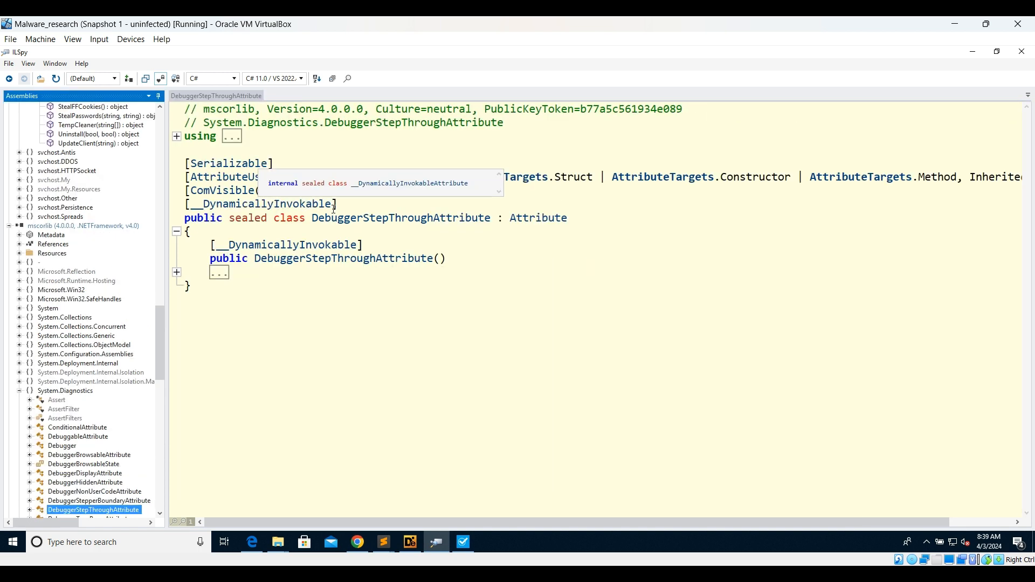
click(220, 274)
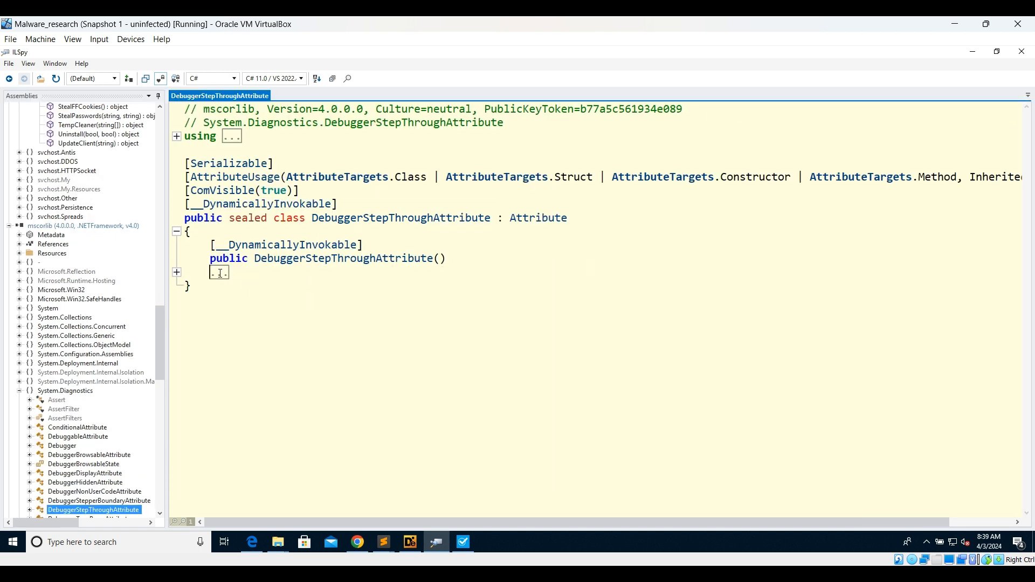
double_click(220, 274)
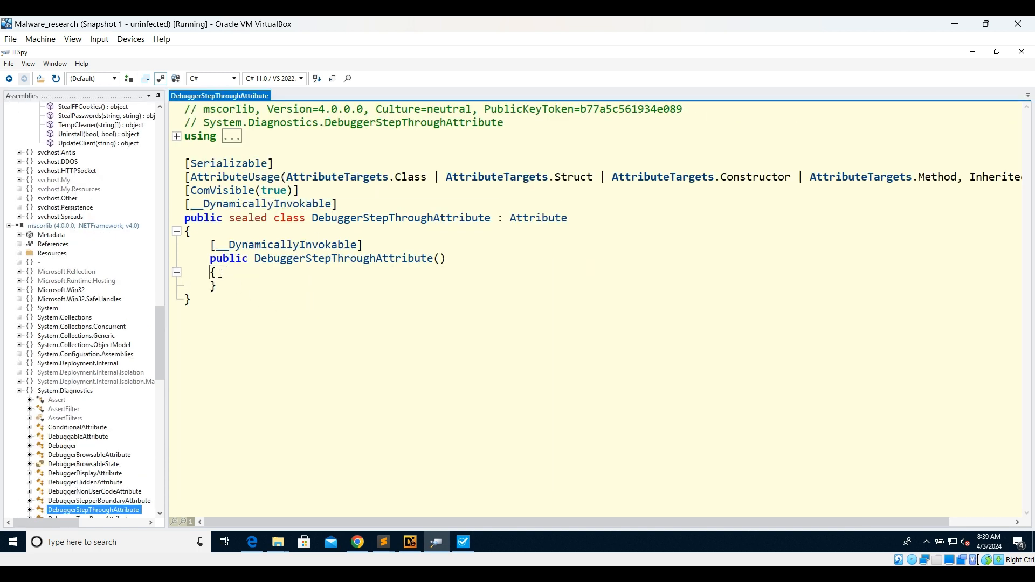
double_click(389, 254)
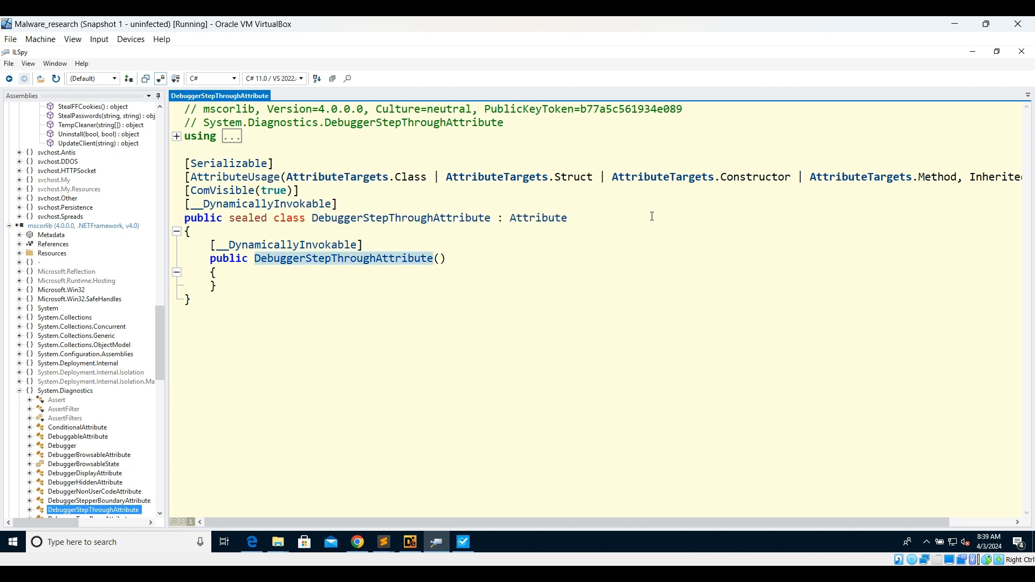
drag(545, 520, 499, 510)
- Return to Form1's members in the assembly tree and view the C, DropBoxSpreadd and DropperPath field declarations
scroll(94, 344, up, 9)
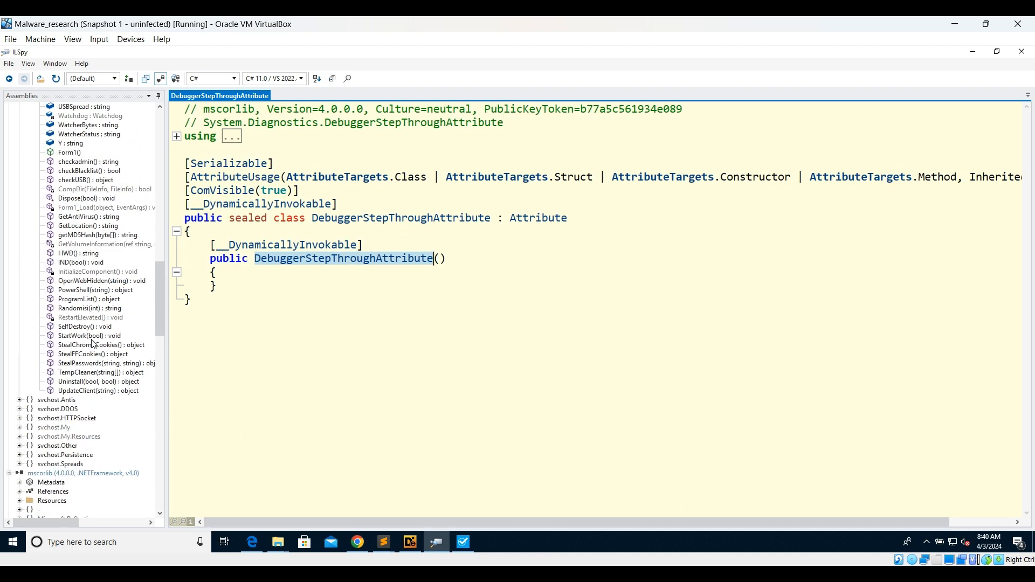
scroll(94, 344, up, 7)
scroll(91, 274, up, 6)
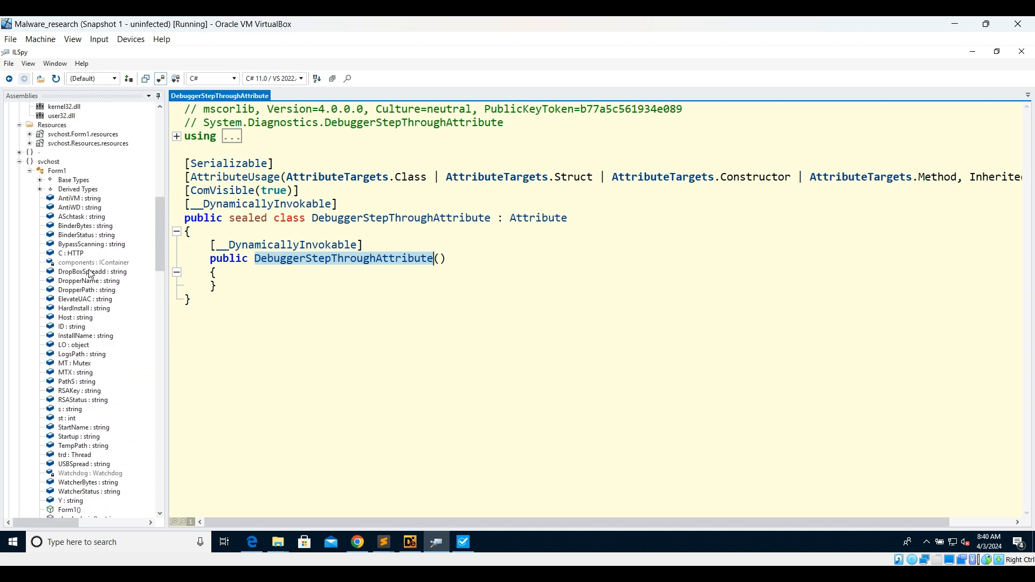
scroll(90, 274, up, 2)
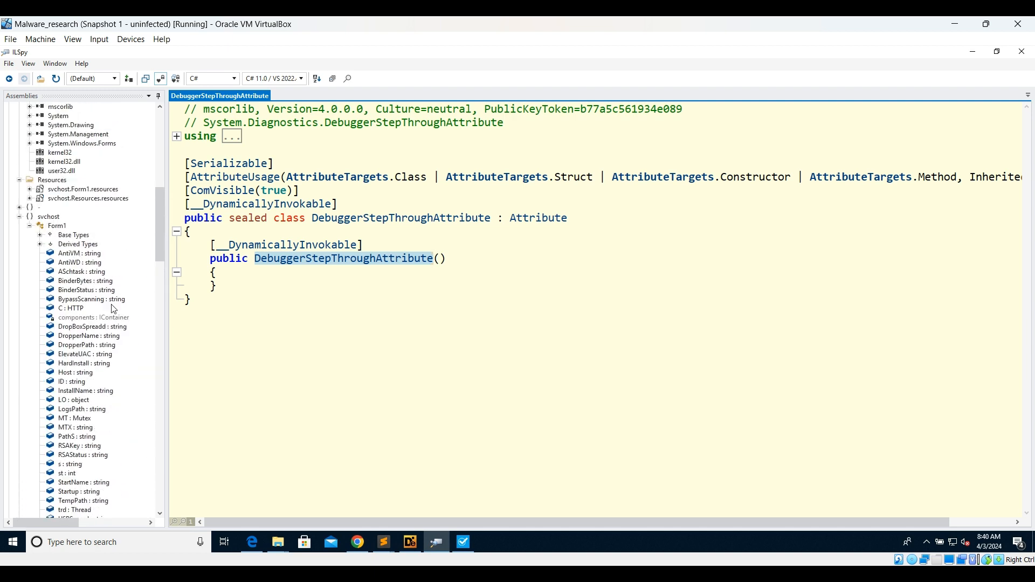
scroll(122, 356, down, 1)
scroll(122, 356, down, 3)
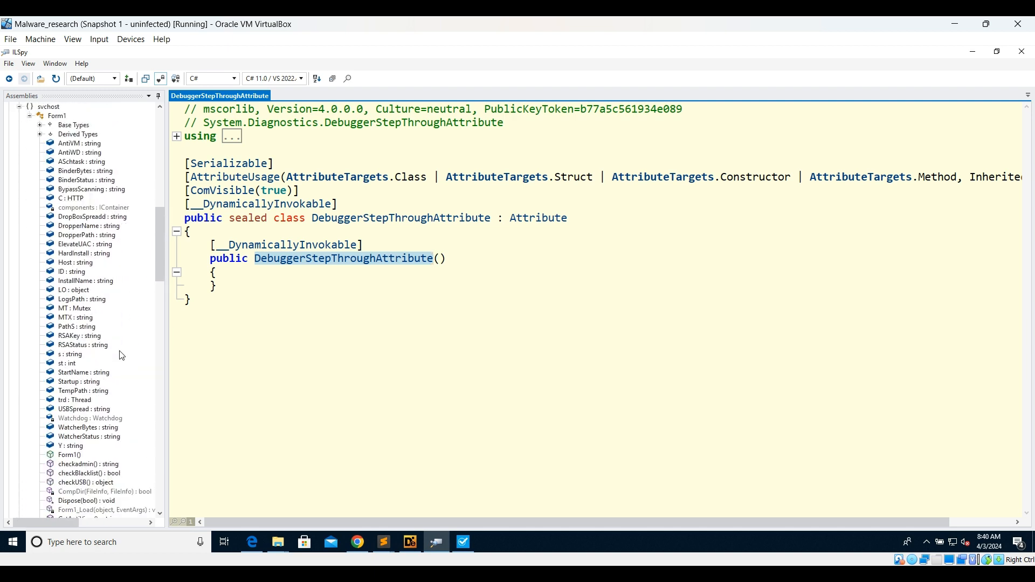
click(72, 200)
click(74, 218)
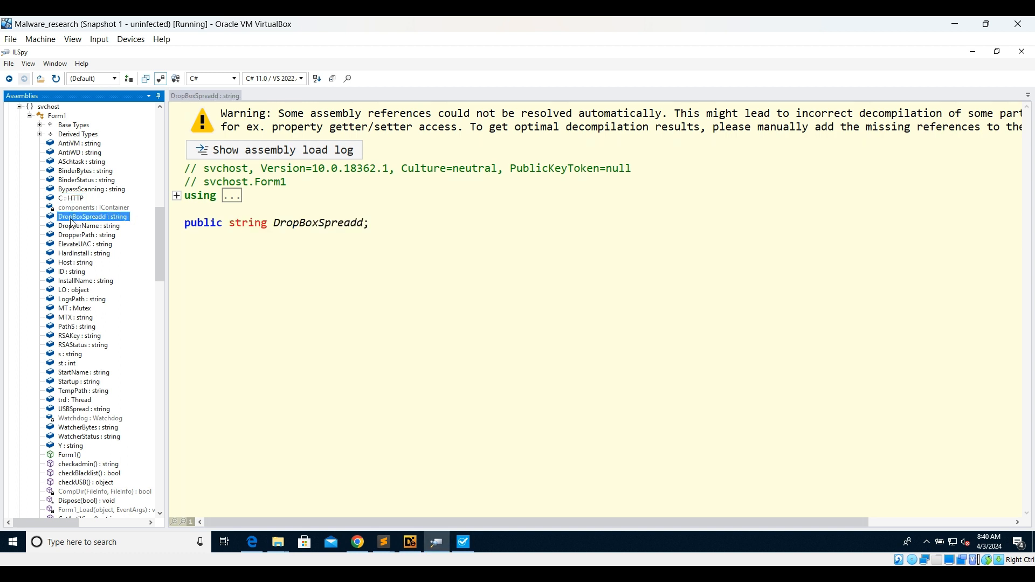
click(76, 237)
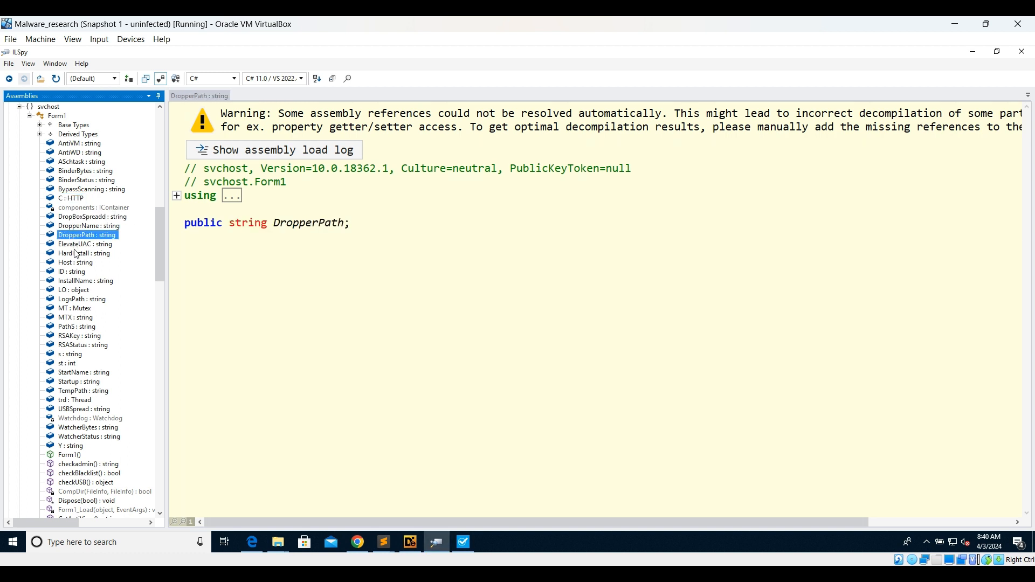
- Reopen the Form1() constructor and read the decompiled checkadmin(), checkBlacklist() and checkUSB() methods one after another
scroll(78, 354, down, 2)
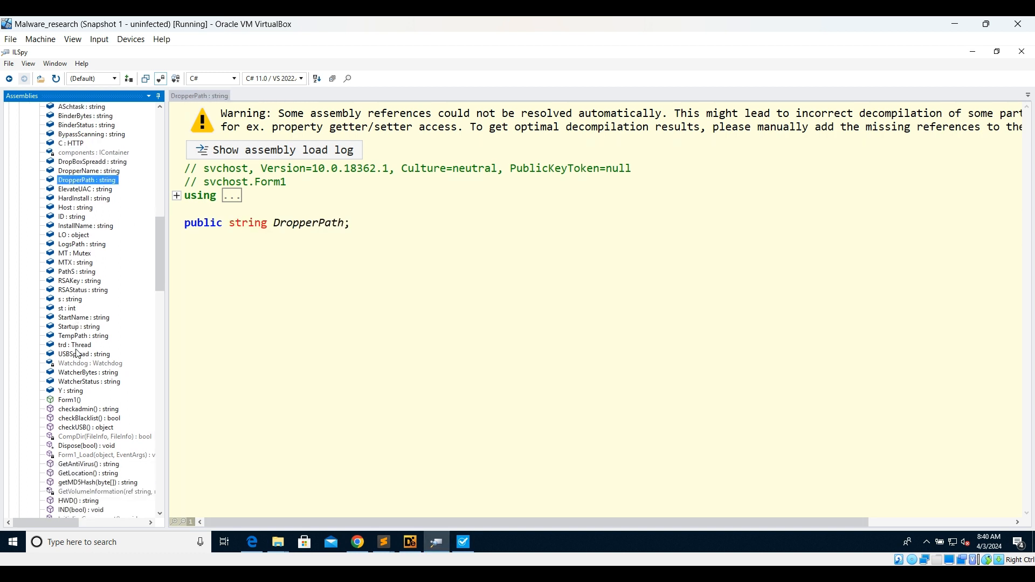
click(71, 401)
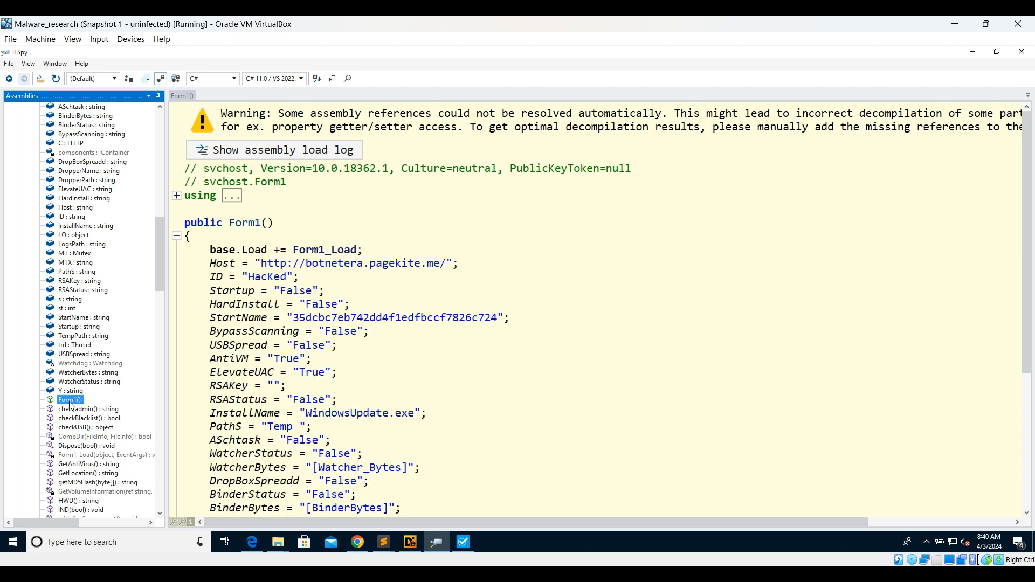
click(76, 411)
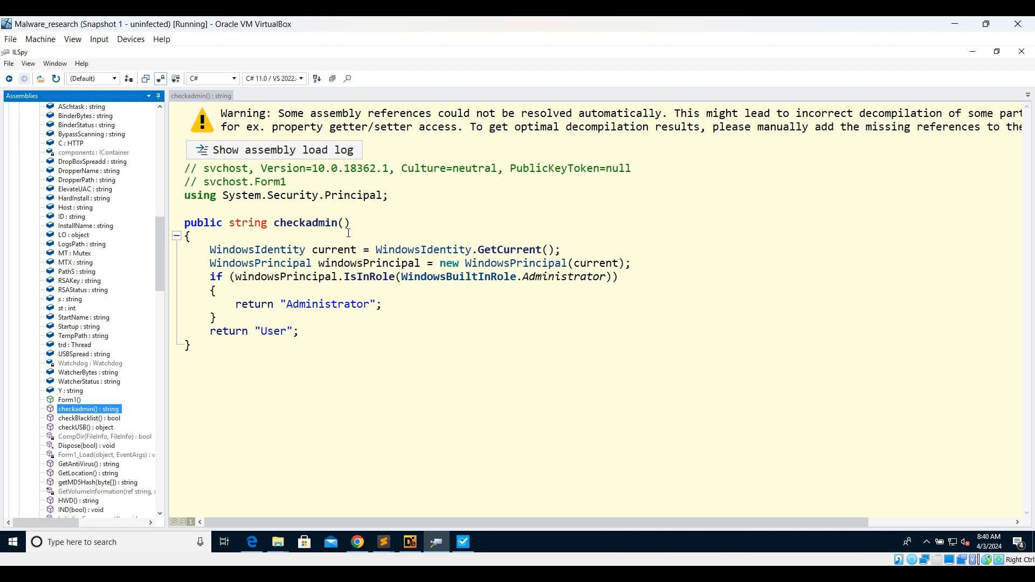
click(79, 419)
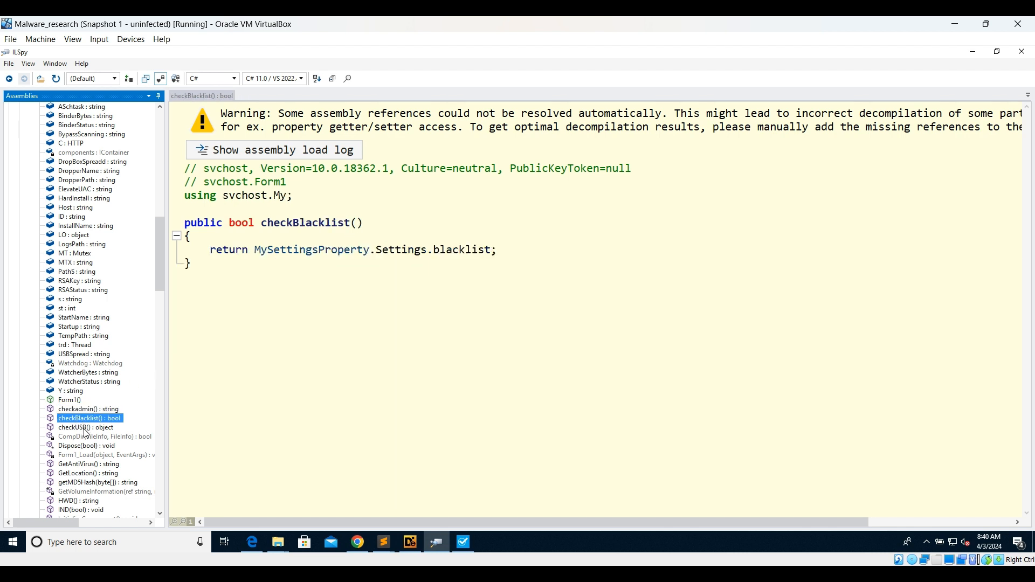
click(84, 428)
- View the Dispose(bool) method and read GetAntiVirus() through to its end, including the full ManagementObjectSearcher query
scroll(84, 430, down, 3)
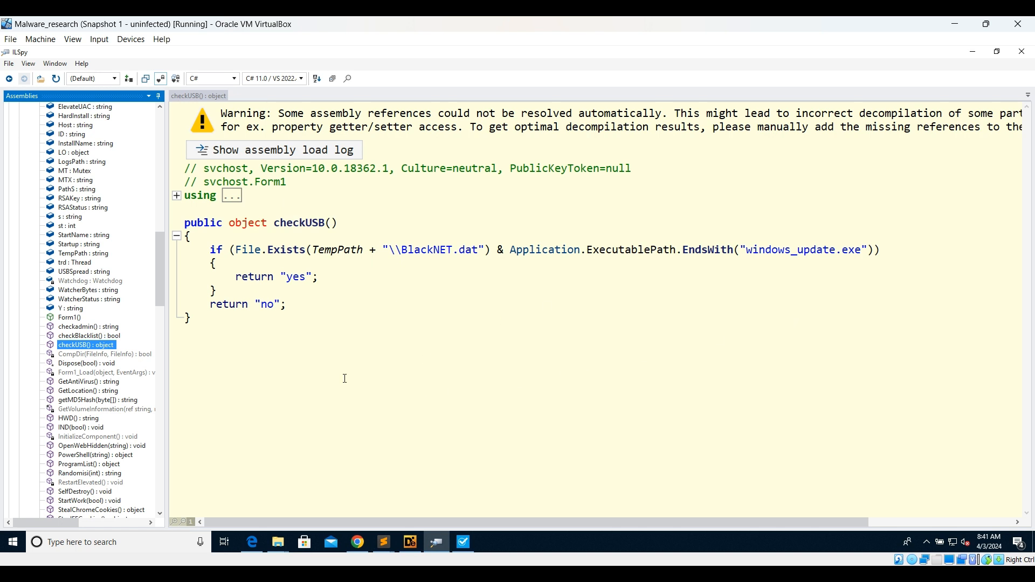
click(101, 365)
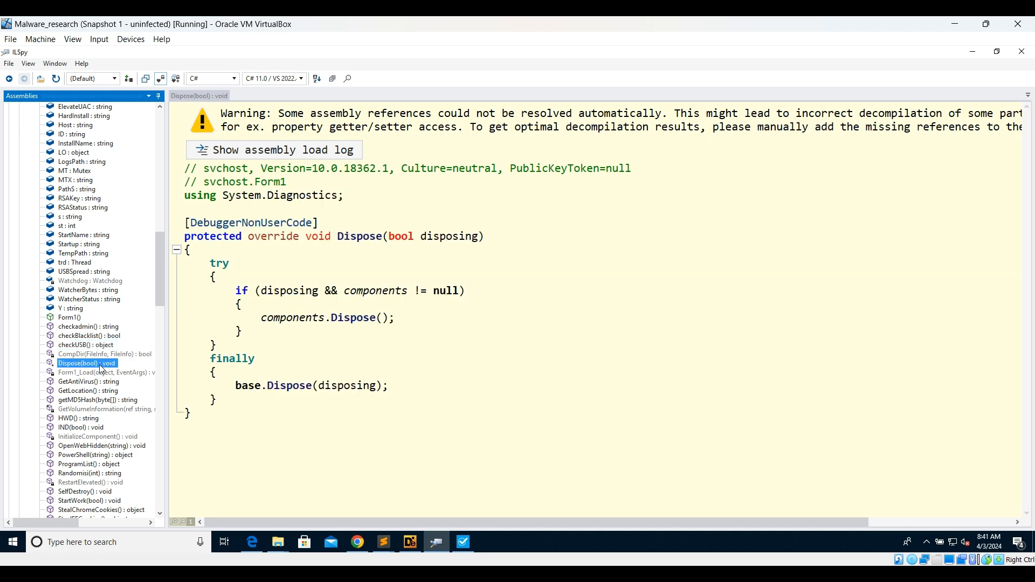
click(93, 385)
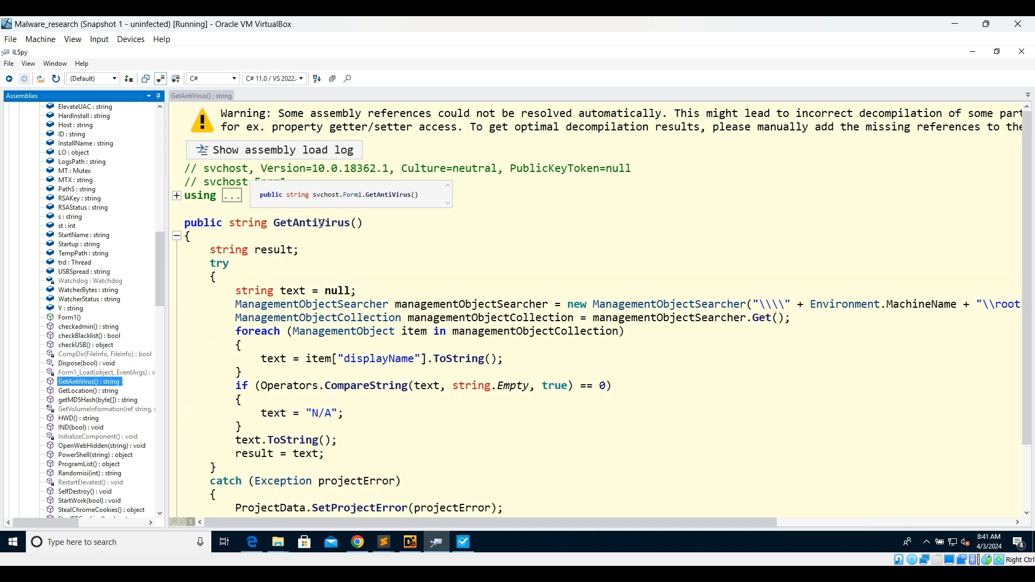
scroll(320, 226, down, 2)
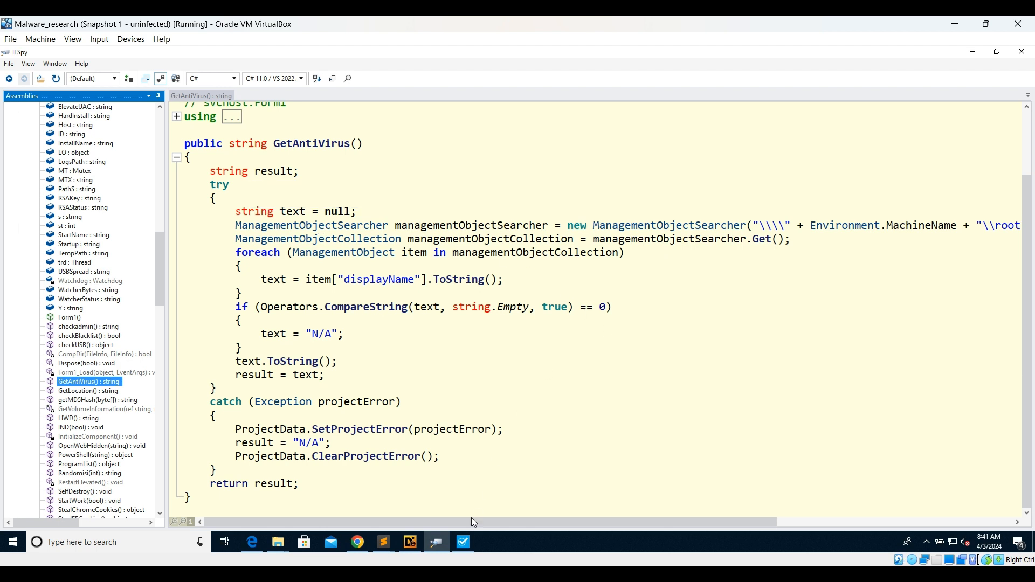
drag(469, 523, 729, 492)
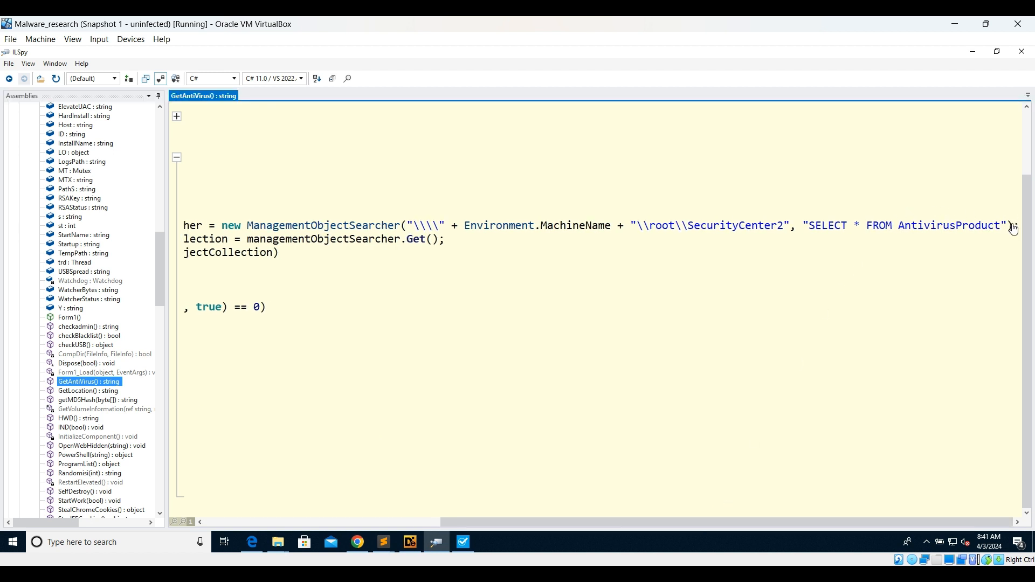
mouse_move(1013, 231)
drag(697, 521, 423, 530)
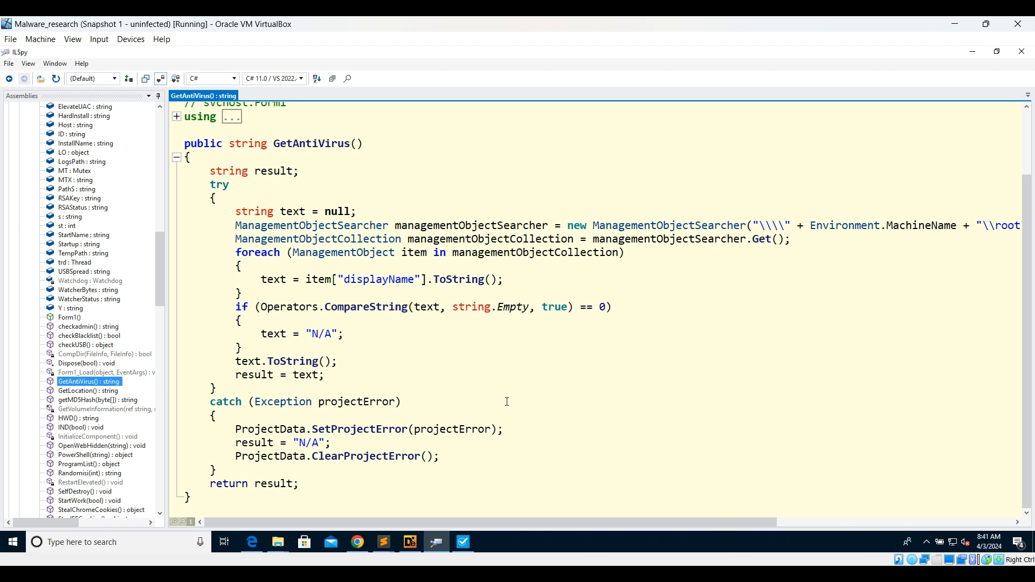
- Read the decompiled code of Form1's GetLocation(), getMD5Hash(byte[]) and HWD() methods
click(93, 395)
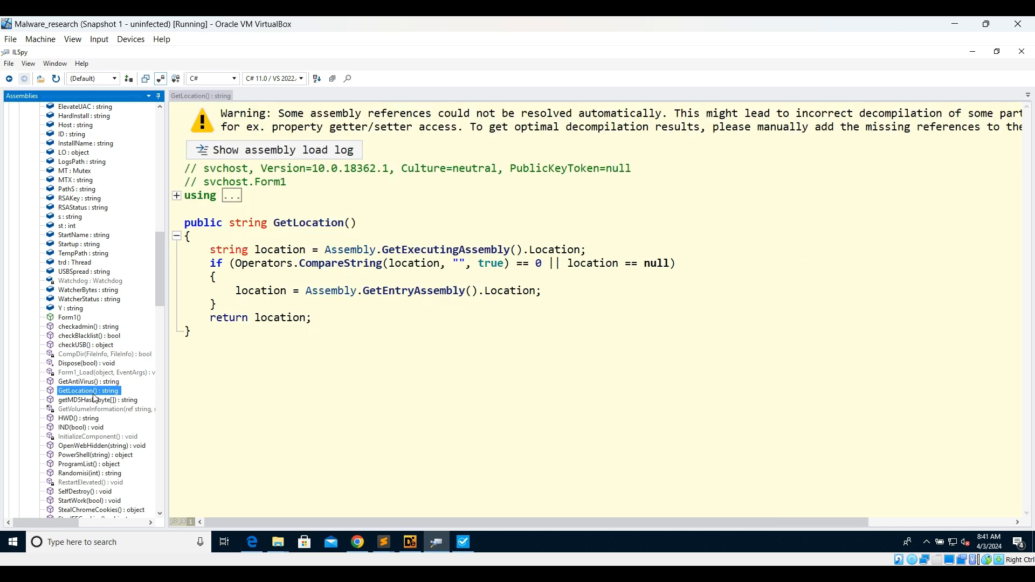
scroll(115, 348, down, 4)
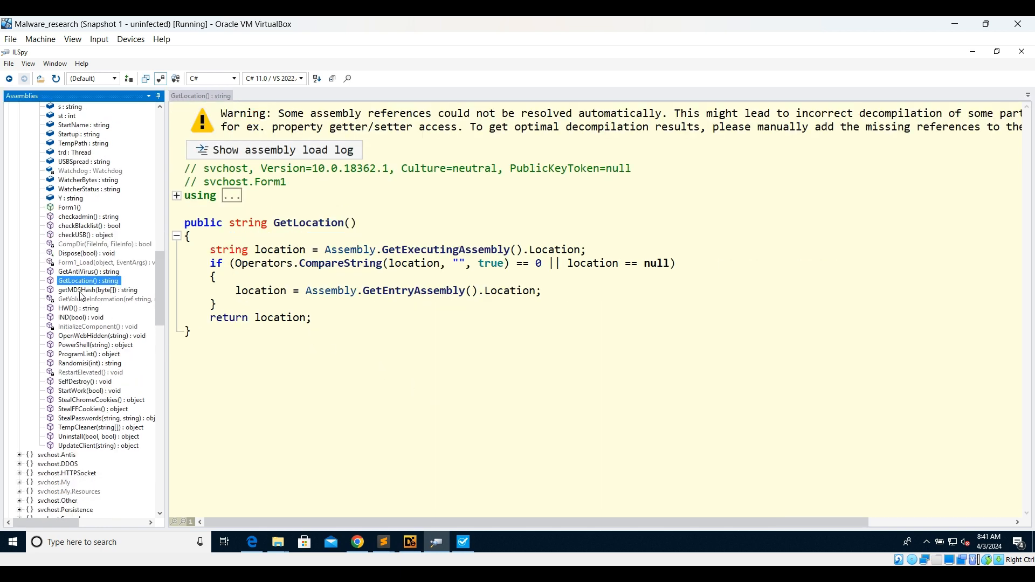
click(81, 291)
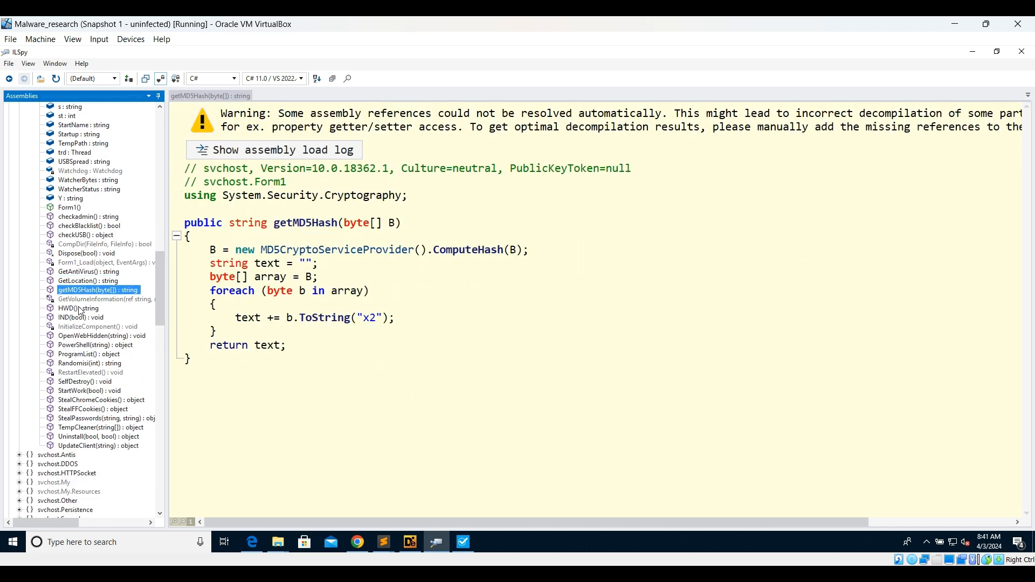
click(80, 308)
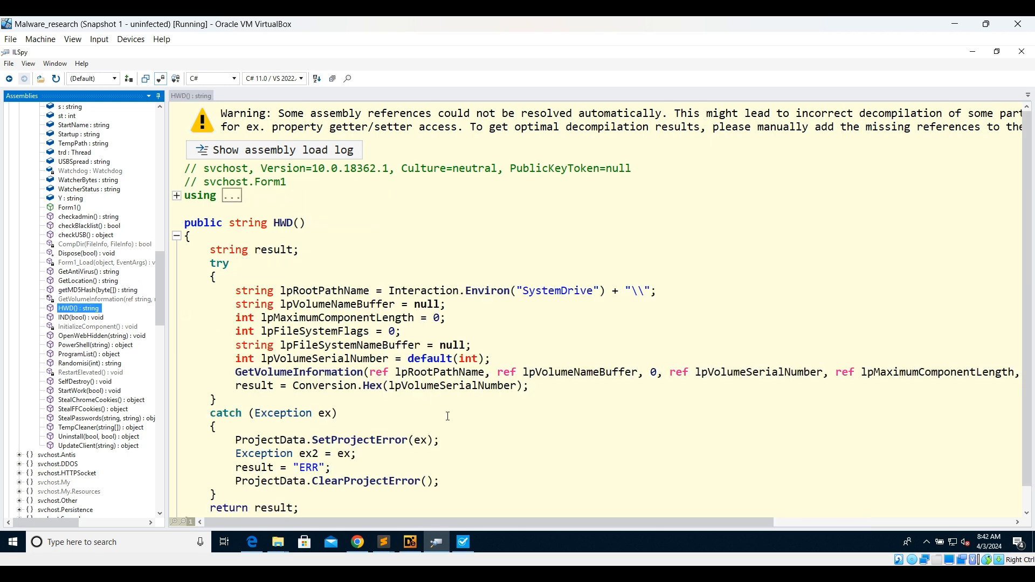
scroll(448, 416, down, 1)
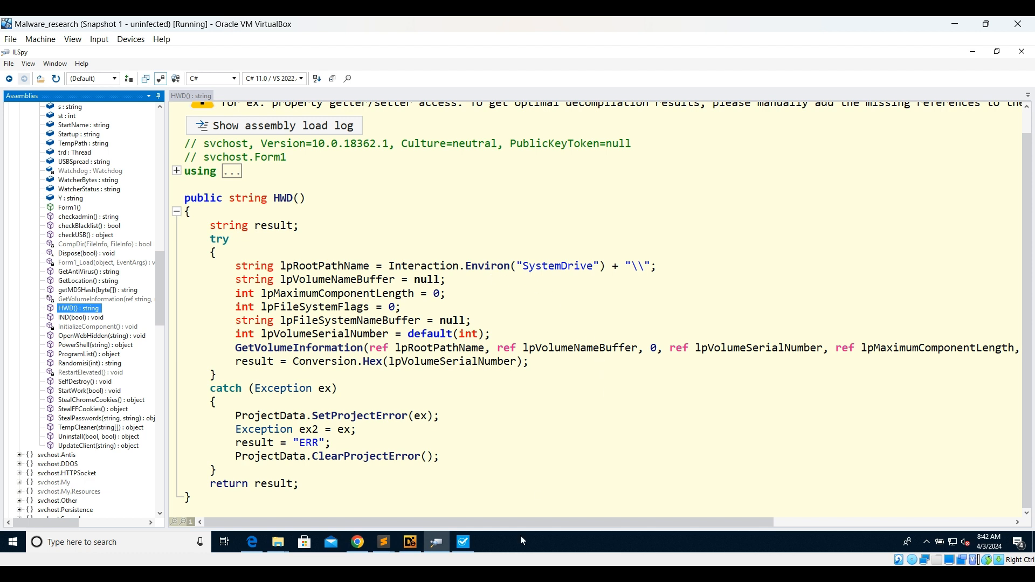
click(500, 522)
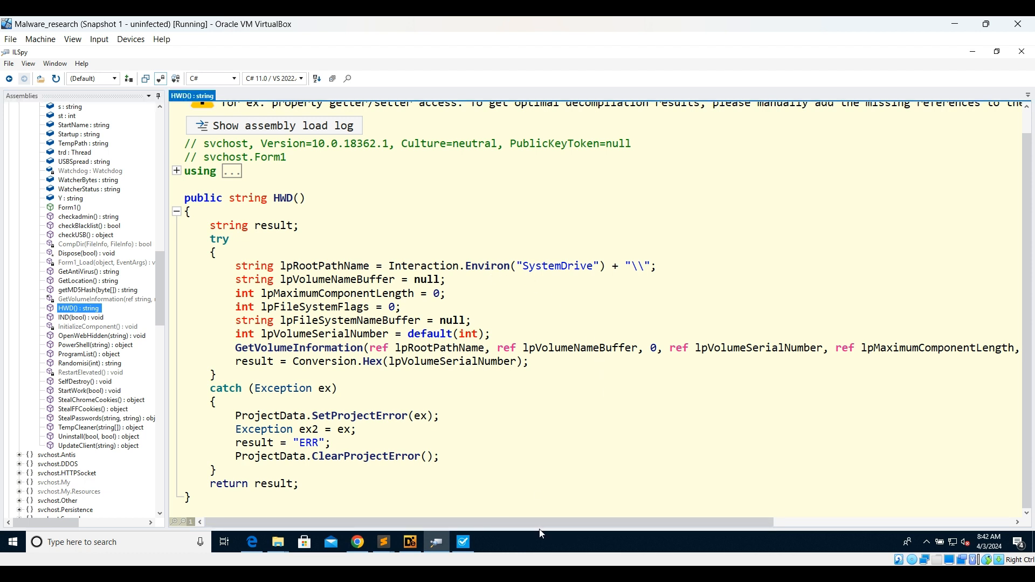
- View the decompiled code of Form1's IND(bool) method and its OpenWebHidden(string) method
drag(533, 523, 475, 531)
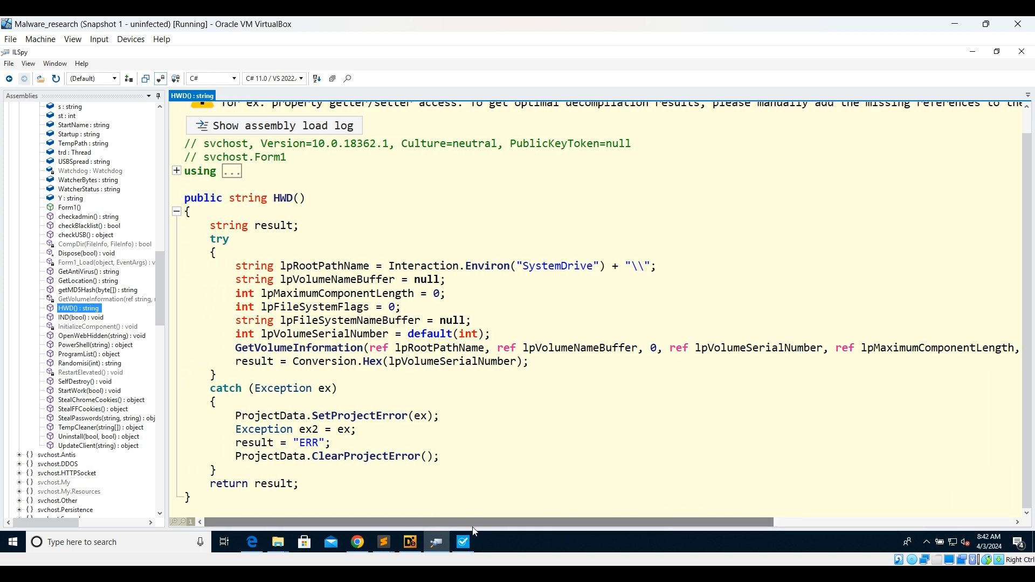
click(84, 319)
click(90, 336)
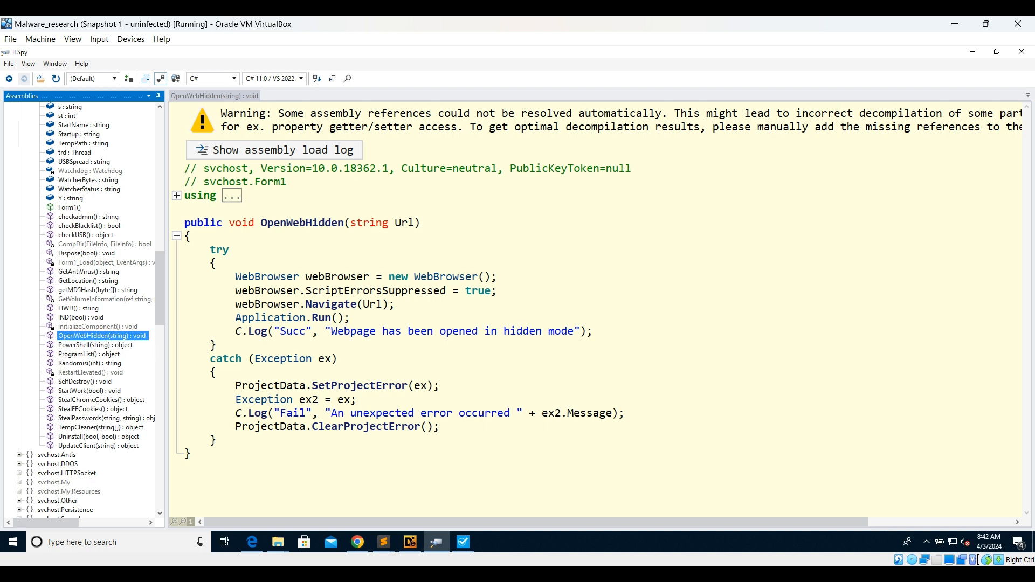
- Read the PowerShell(string) method to its end, highlighting the "powershell" file name, the Hidden window-style argument and TempName
click(70, 347)
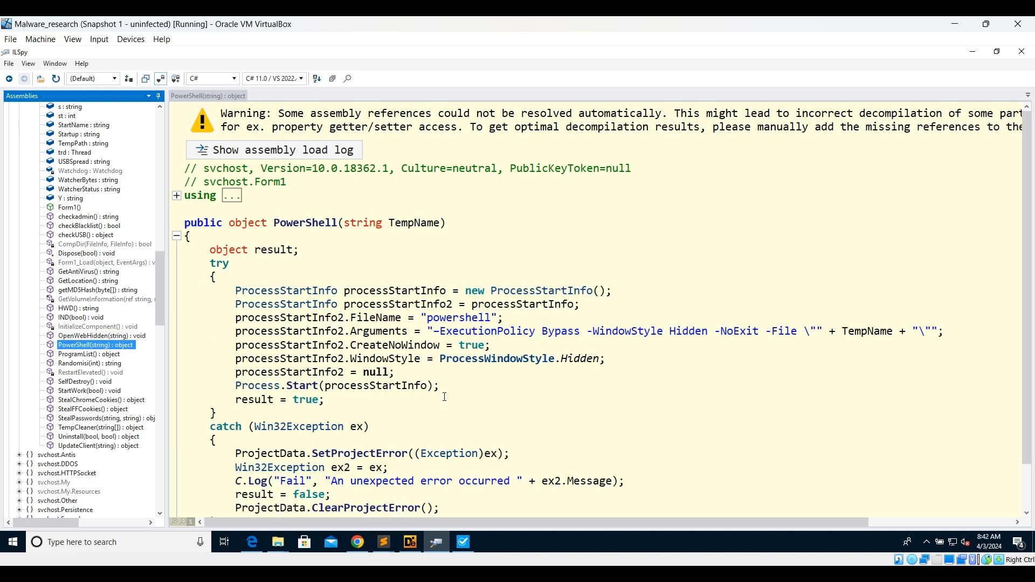
scroll(445, 398, down, 2)
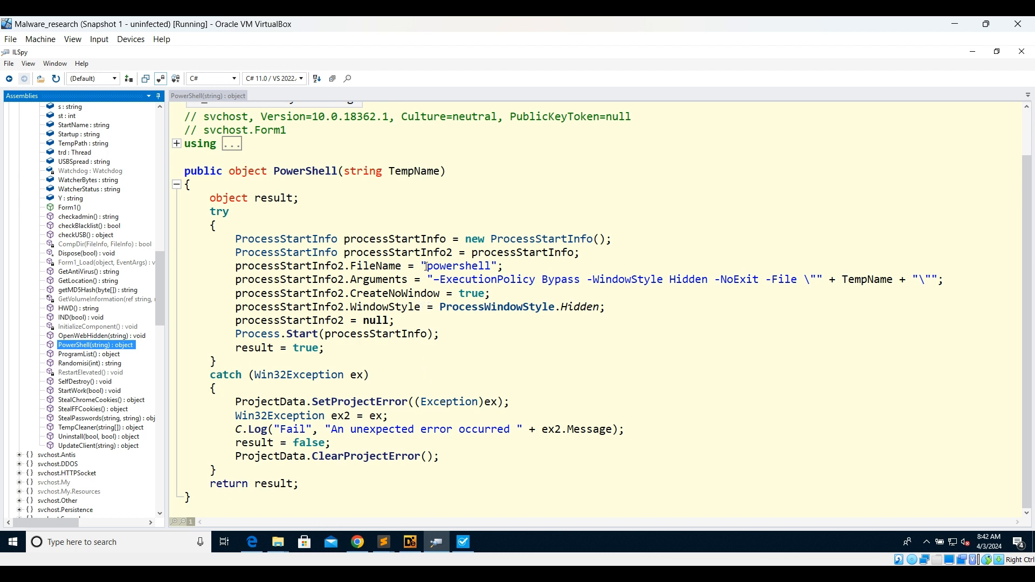
drag(428, 266, 504, 266)
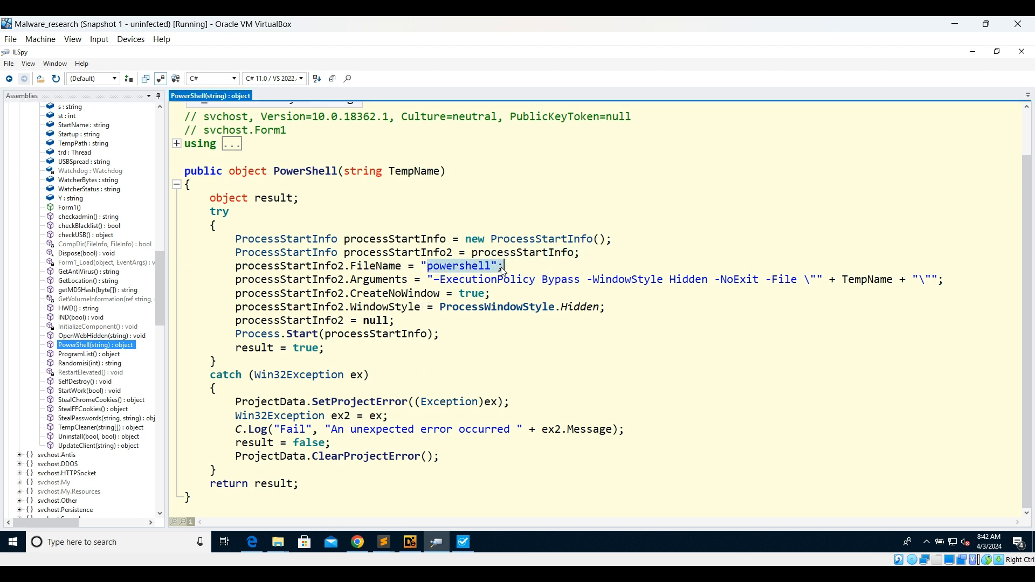
drag(650, 280, 709, 285)
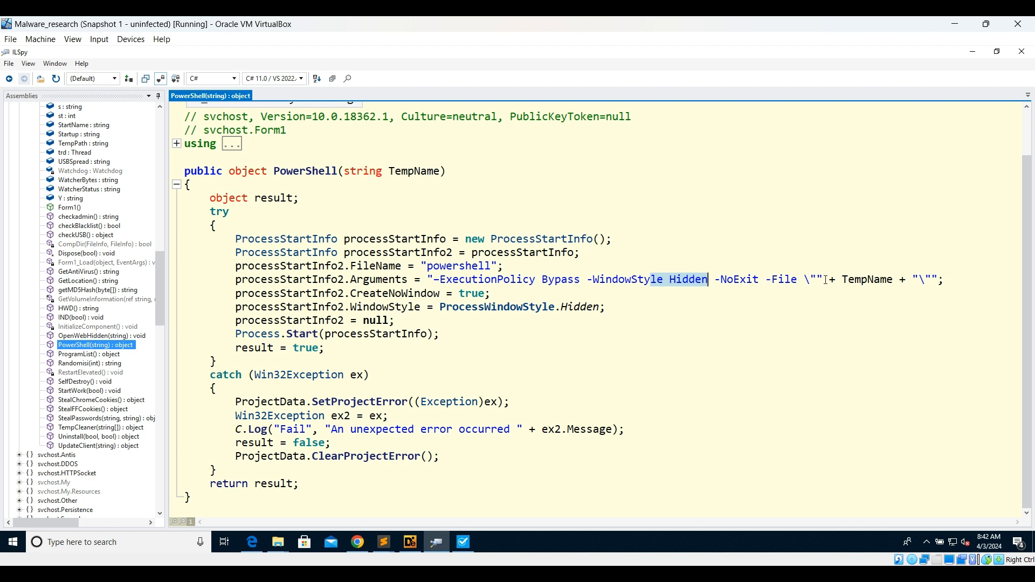
drag(840, 279, 906, 280)
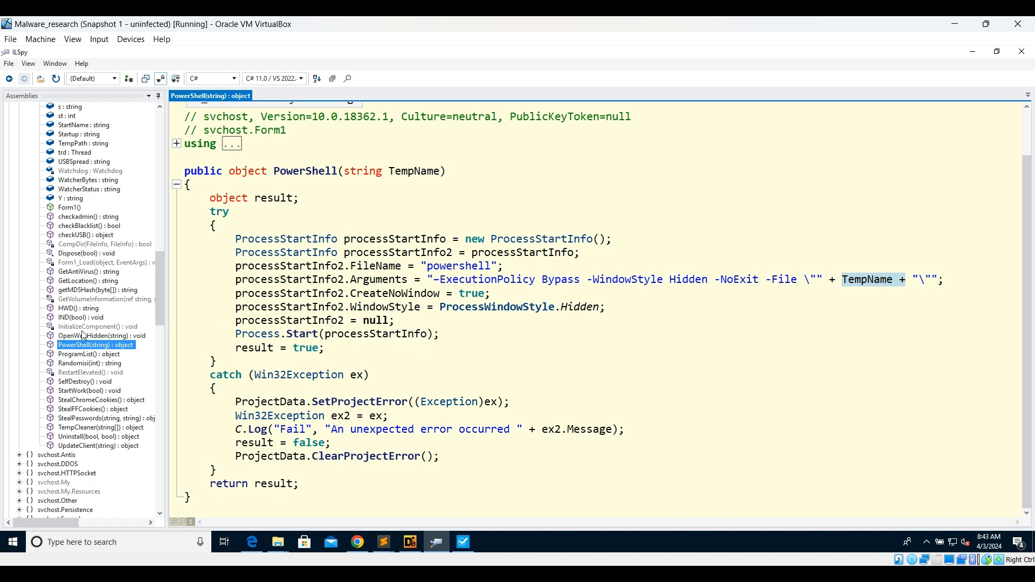
- Read the ProgramList() method to its end and view the Randomisi(int) method
click(72, 355)
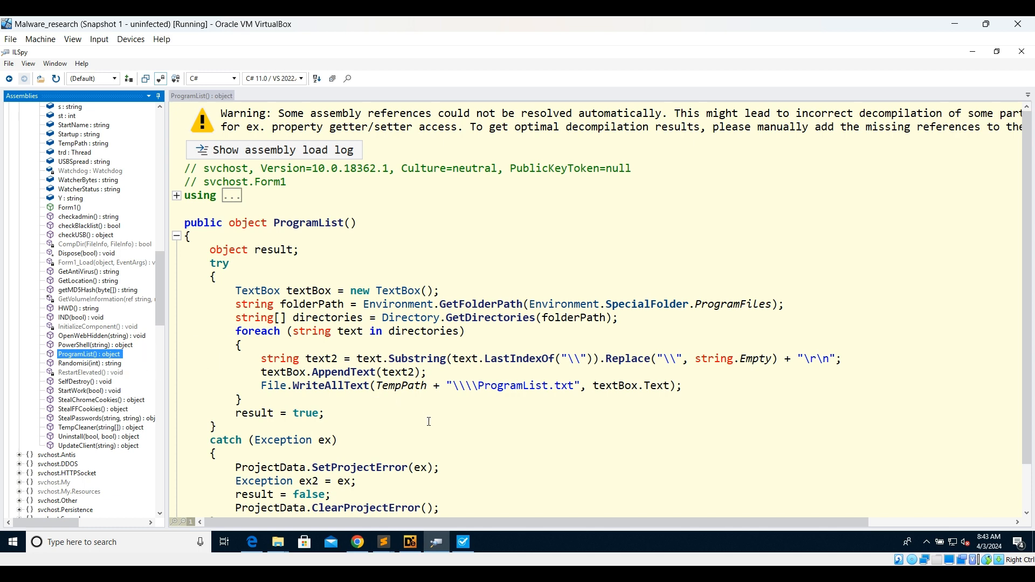
scroll(430, 421, down, 1)
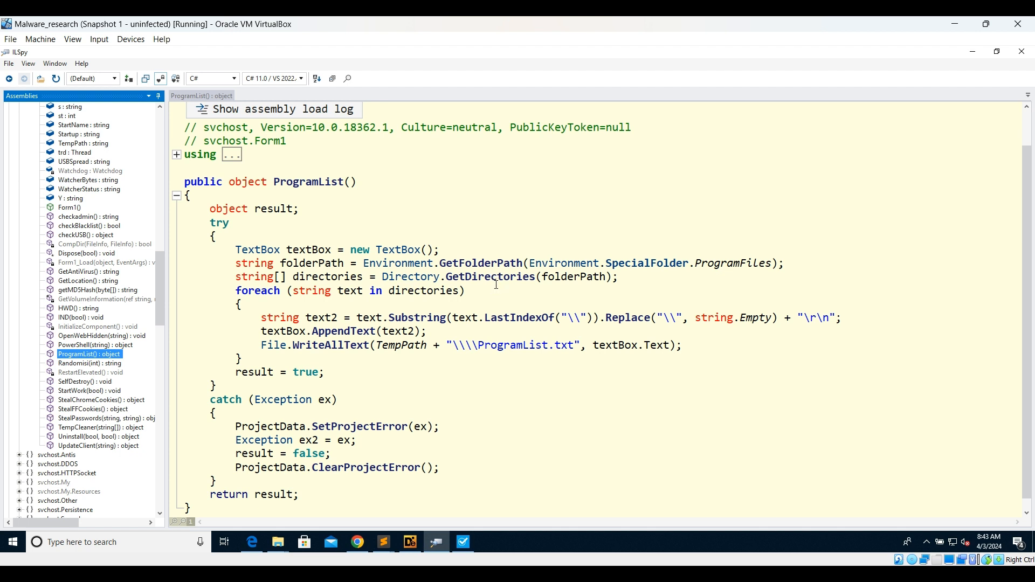
scroll(497, 285, down, 1)
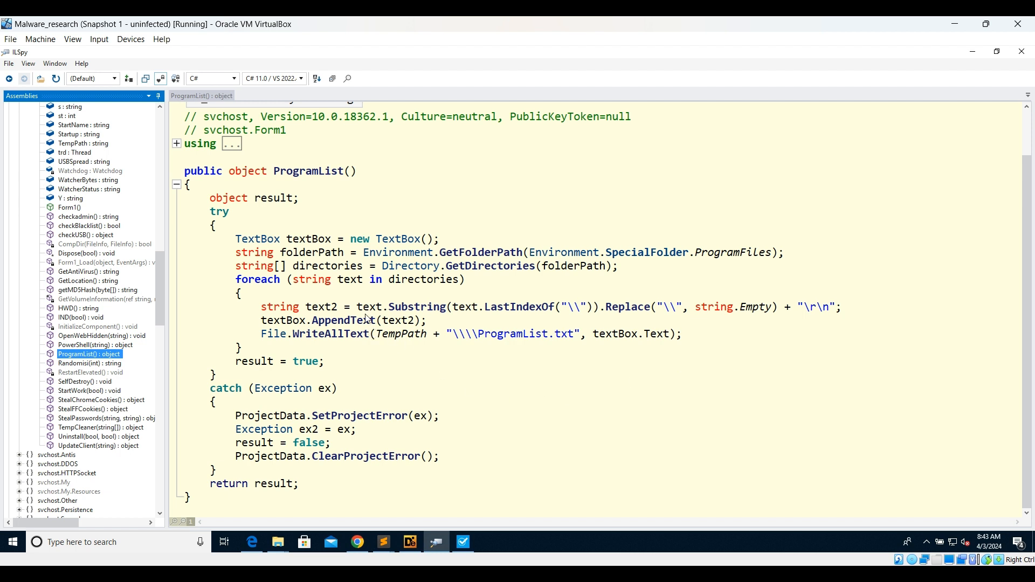
mouse_move(366, 324)
click(70, 365)
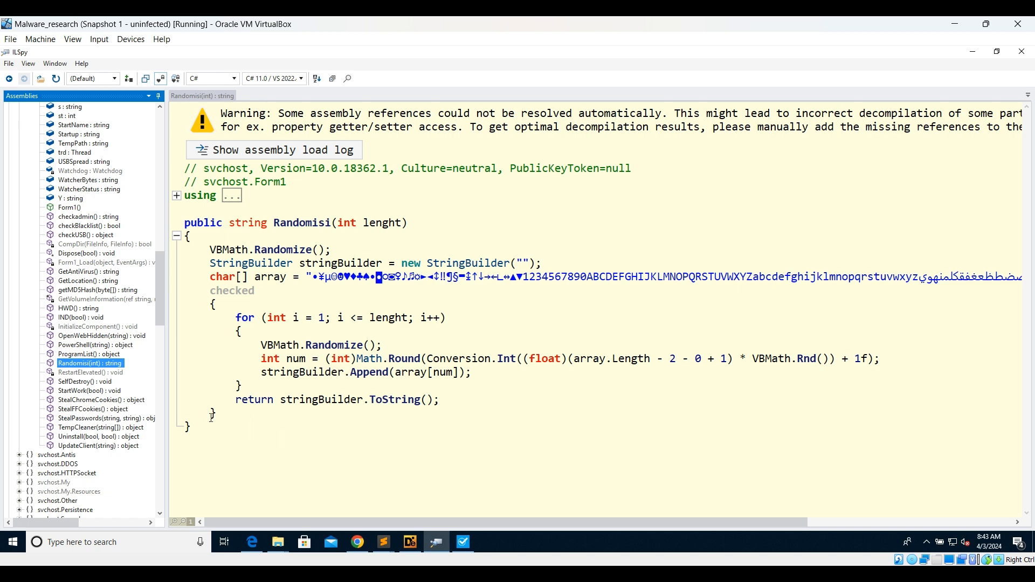
- Read the SelfDestroy() method, highlighting ProcessWindowStyle.Hidden, and view StartWork(bool)
click(80, 383)
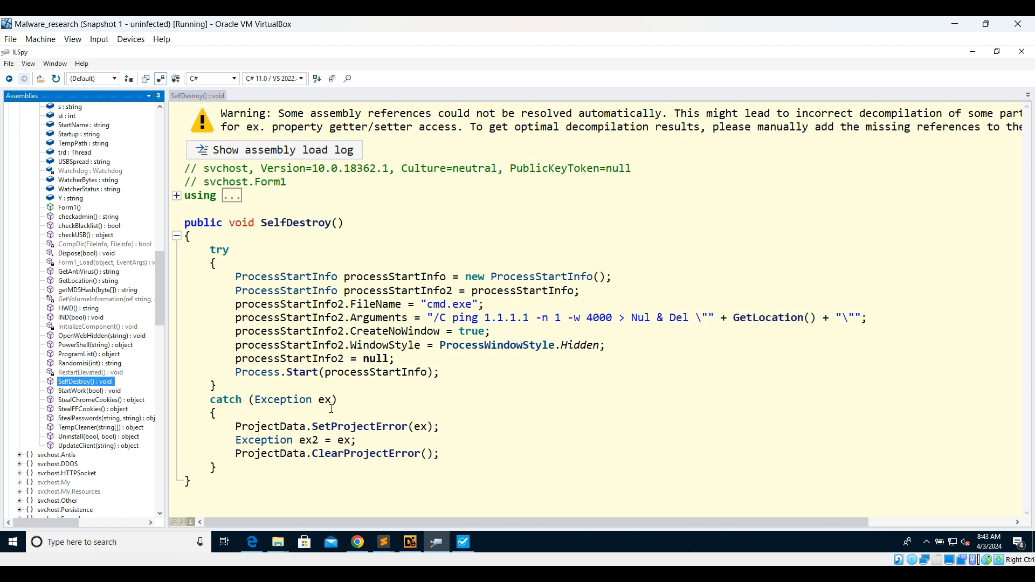
drag(622, 350, 441, 346)
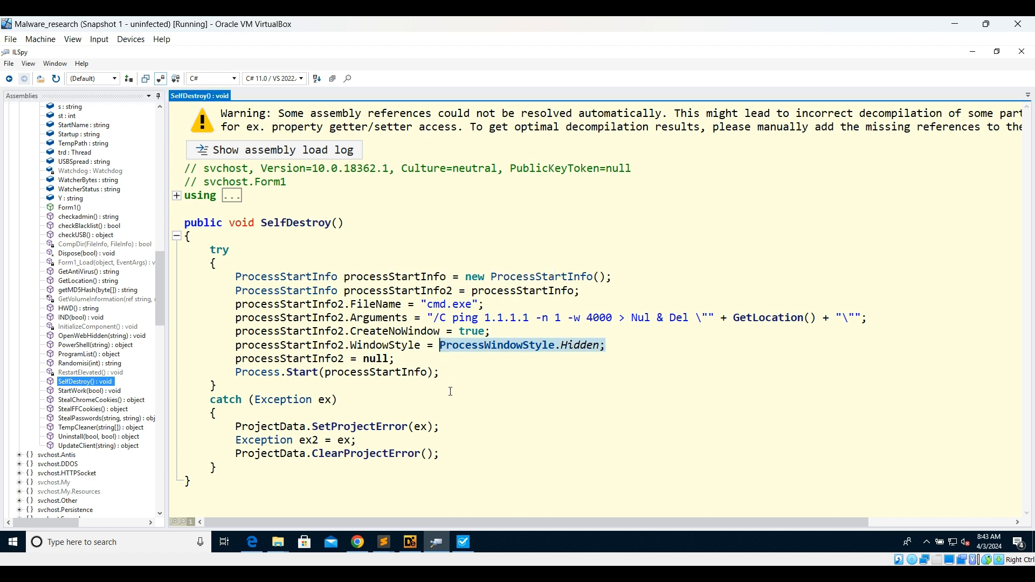
click(100, 396)
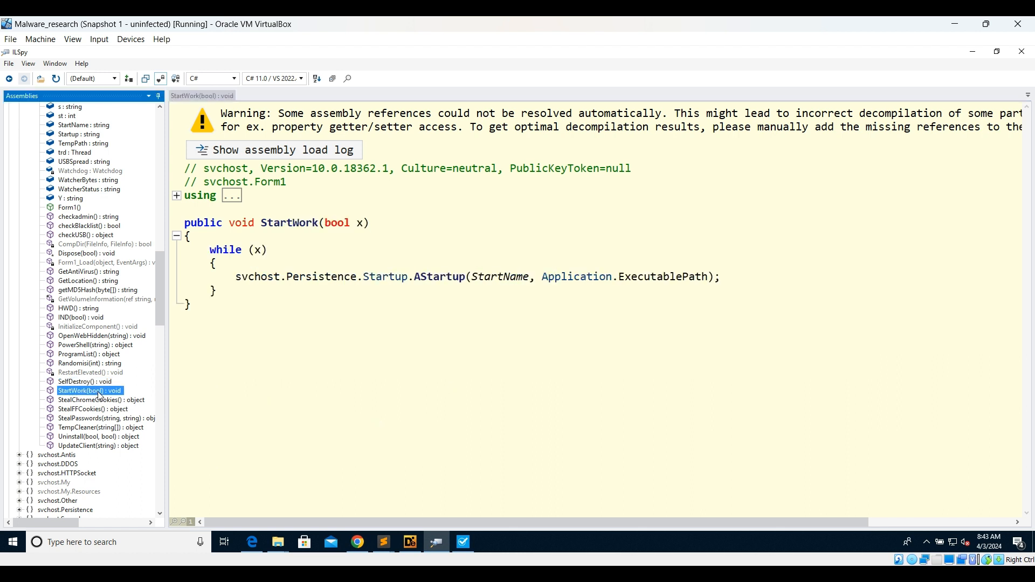
- Read StealChromeCookies() to its end, including the full Chrome user-data path, and highlight the CookiesCh.sqlite file name
click(87, 406)
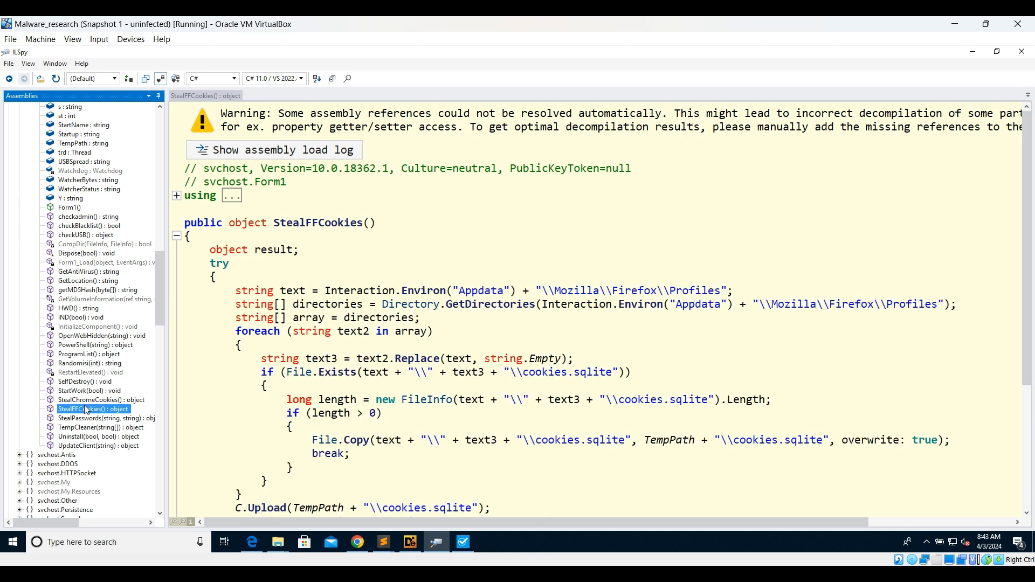
click(87, 400)
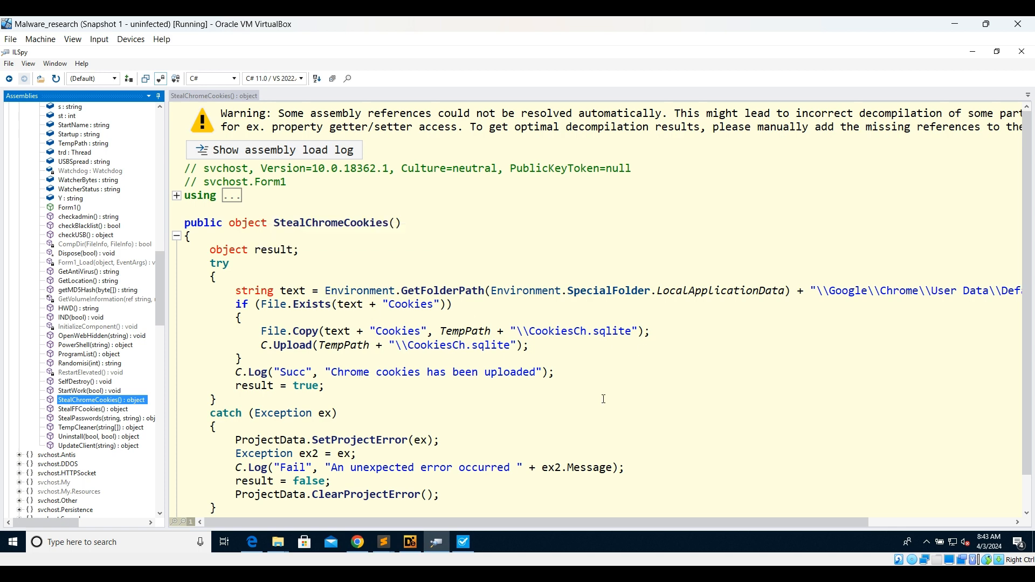
drag(503, 523, 686, 512)
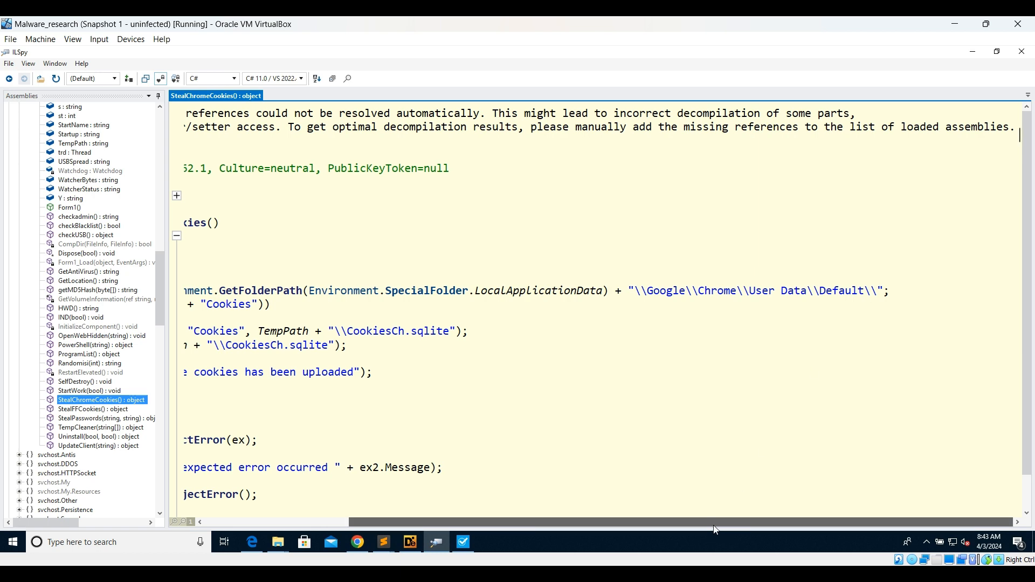
drag(716, 523, 537, 541)
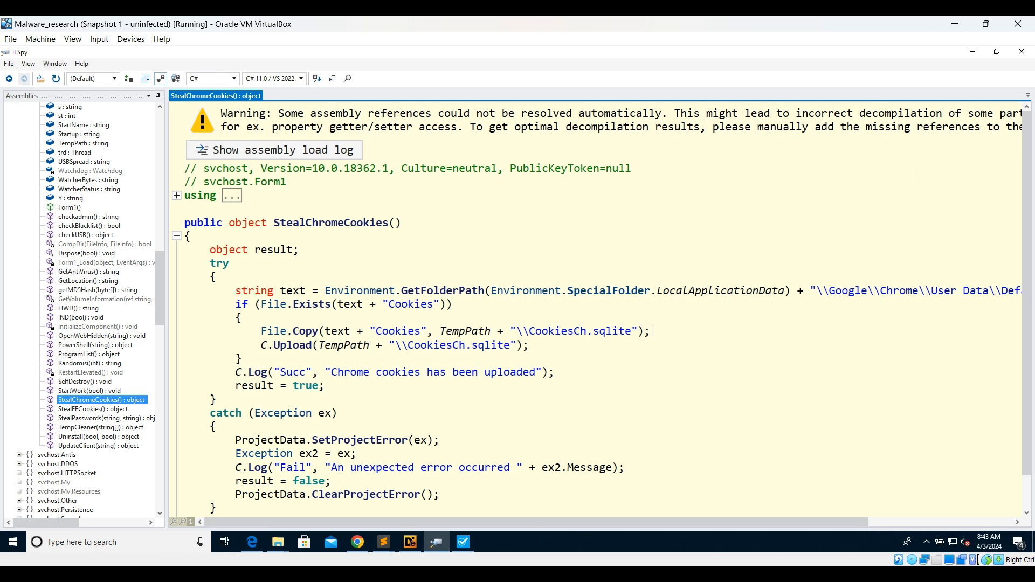
drag(654, 331, 530, 333)
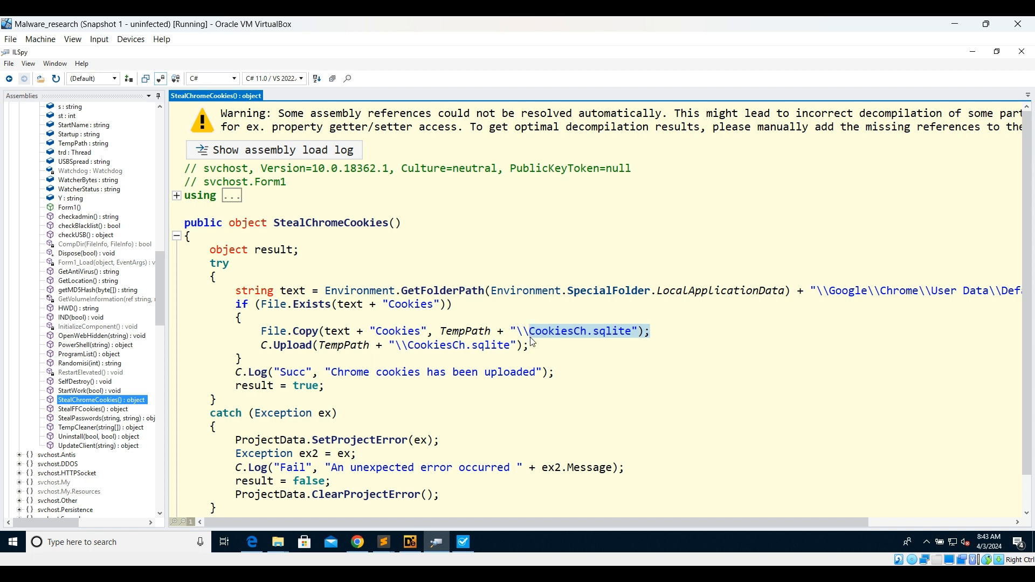
scroll(444, 375, down, 1)
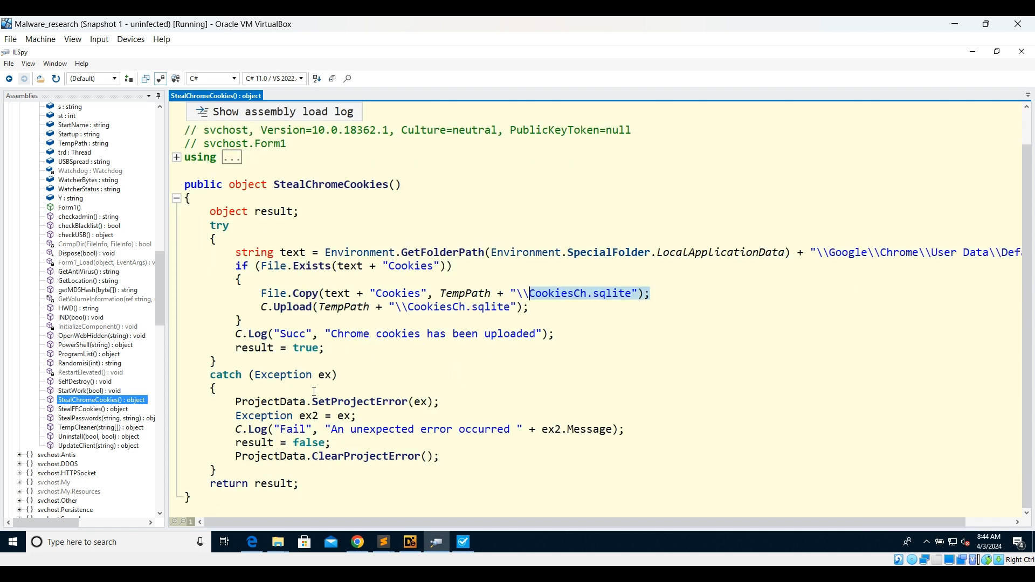
- Read the StealFFCookies() method through to its end
click(83, 411)
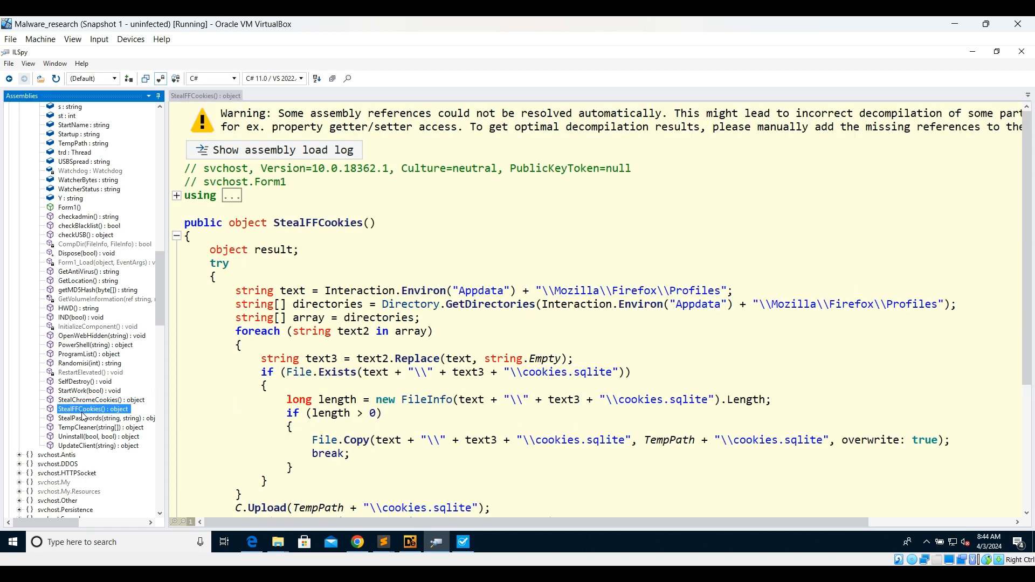
mouse_move(483, 313)
scroll(448, 424, down, 5)
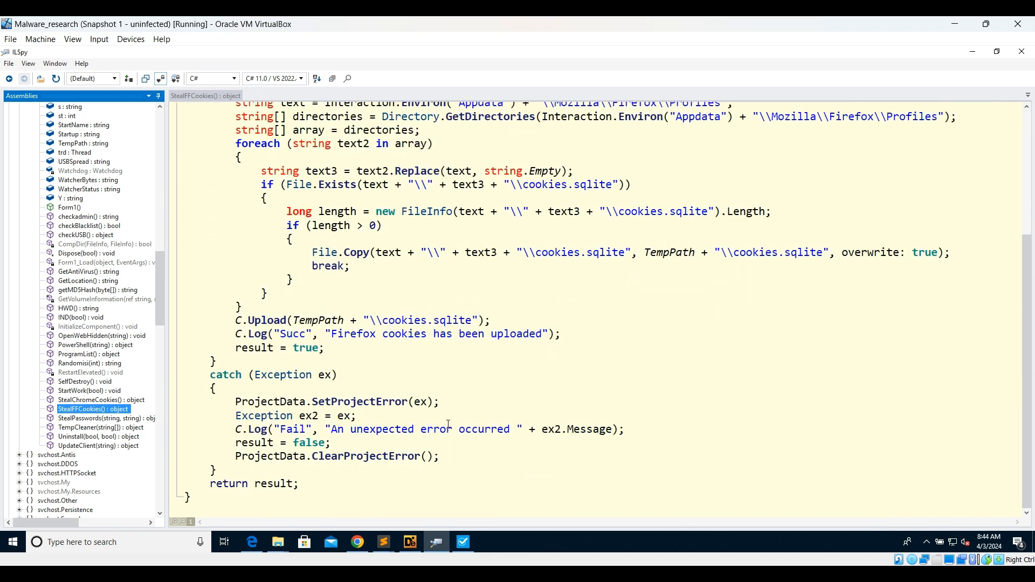
- Open the StealPasswords(string, string) method and examine its signature and the plugin download code
click(93, 420)
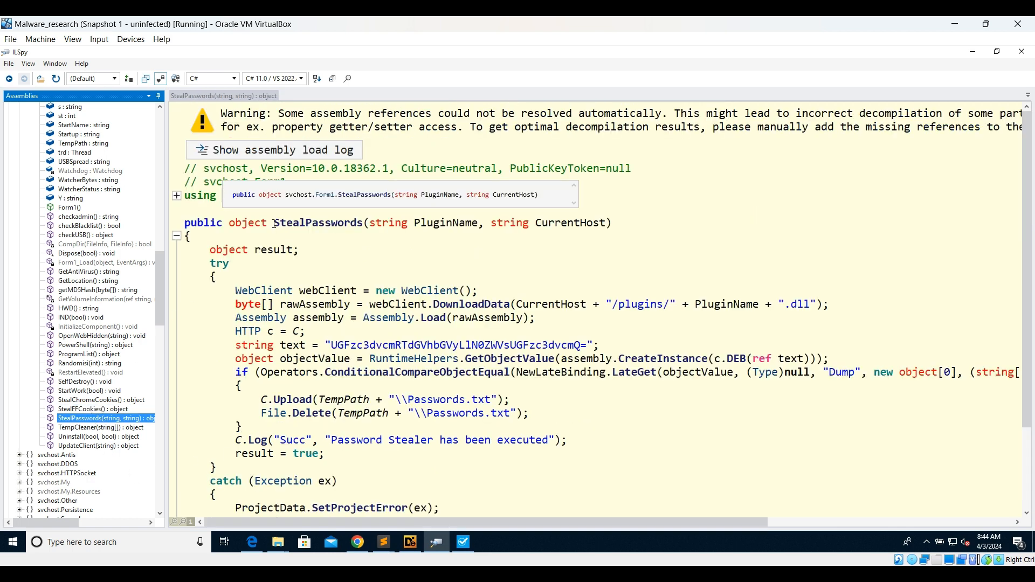
drag(274, 223, 613, 226)
click(593, 318)
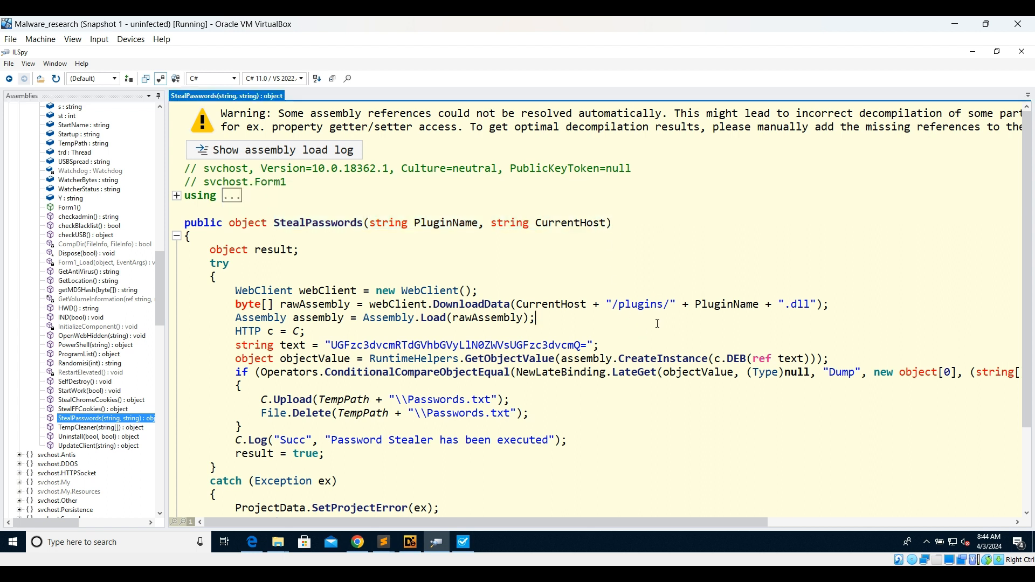
- Copy the Base64 string assigned to text in StealPasswords, switch to base64decode.org in Chrome and decode it as UTF-8
drag(587, 346, 335, 352)
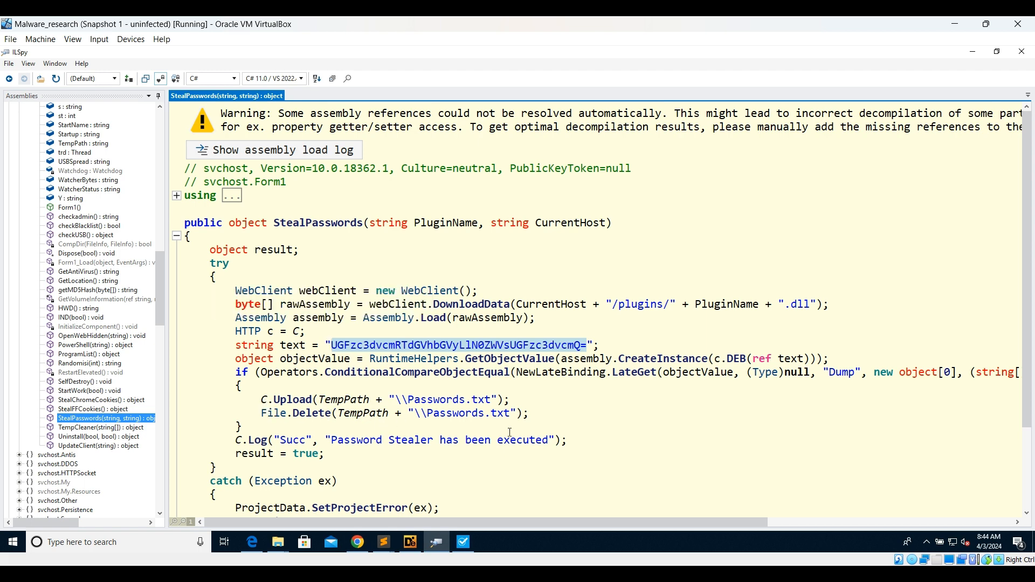
key(alt+Tab)
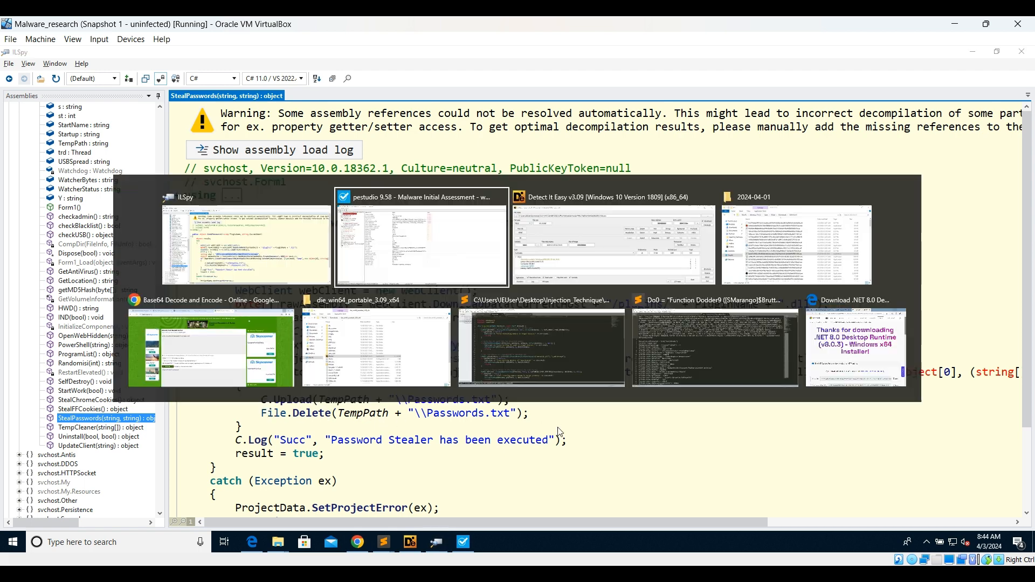
key(alt+Tab)
key(alt+Tab)
key(alt+Tab)
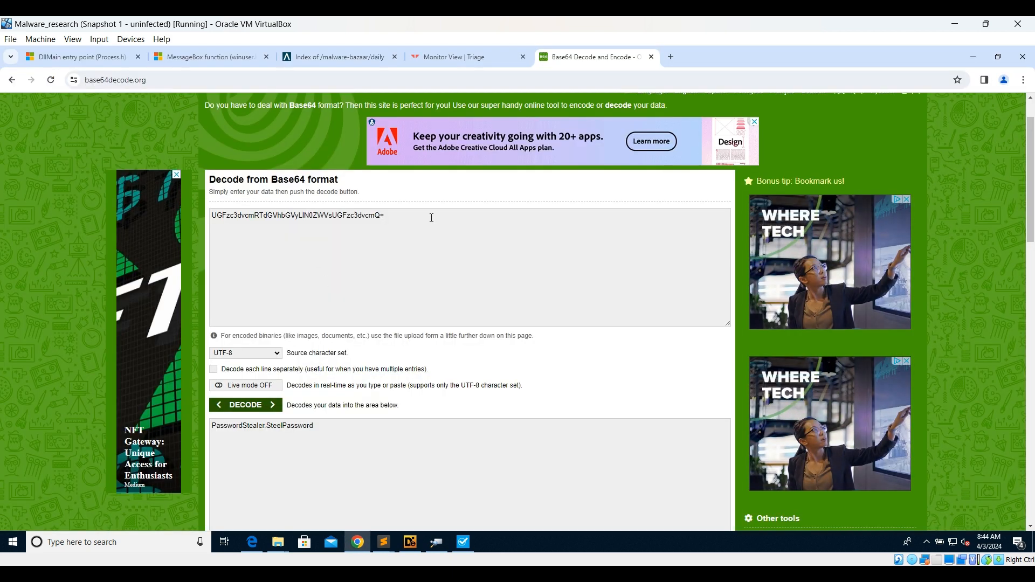
click(430, 216)
key(ctrl+a)
click(432, 218)
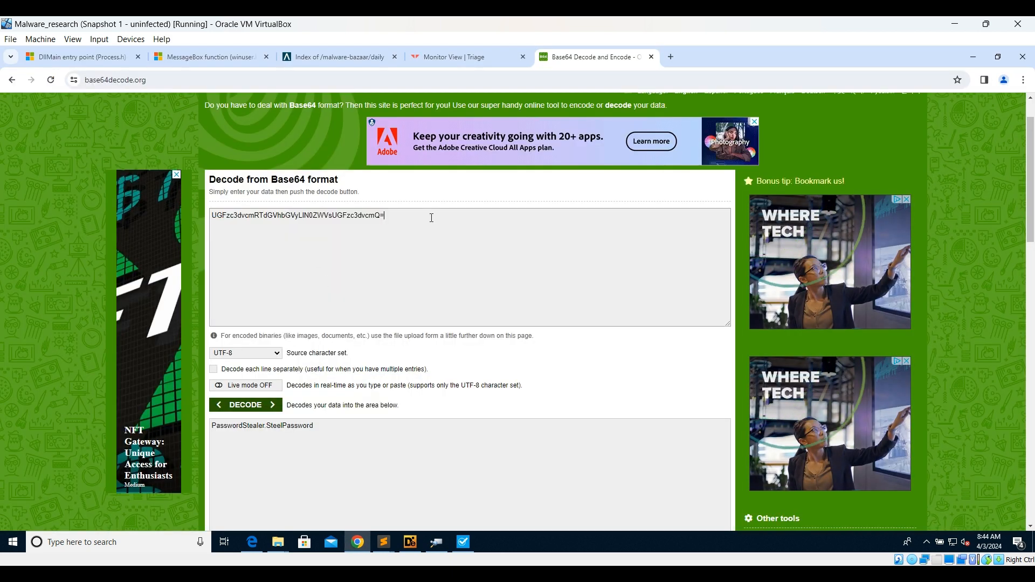
click(255, 406)
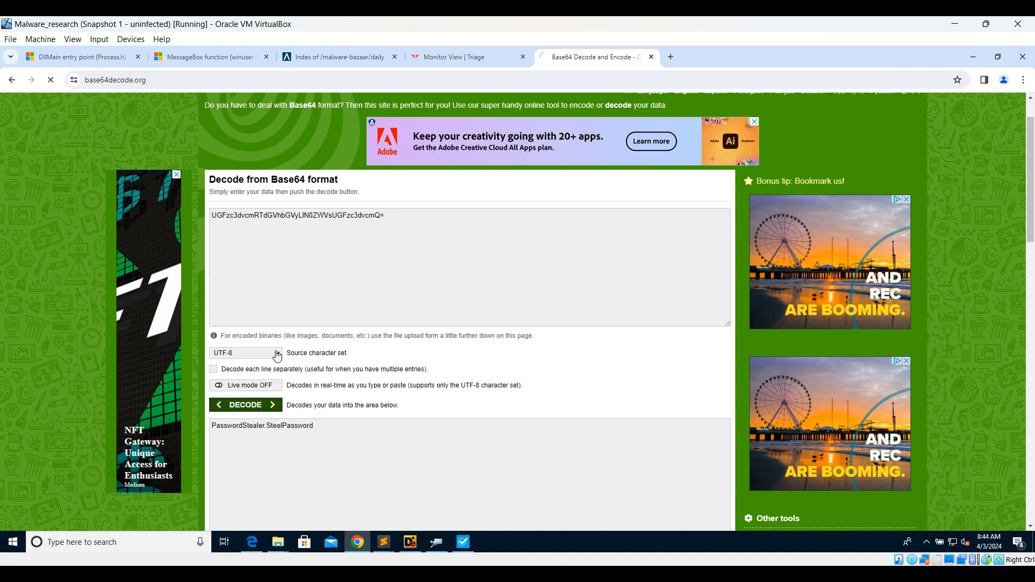
- Enlarge the decoder page to 125% and highlight the decoded text in the output area
scroll(436, 344, down, 5)
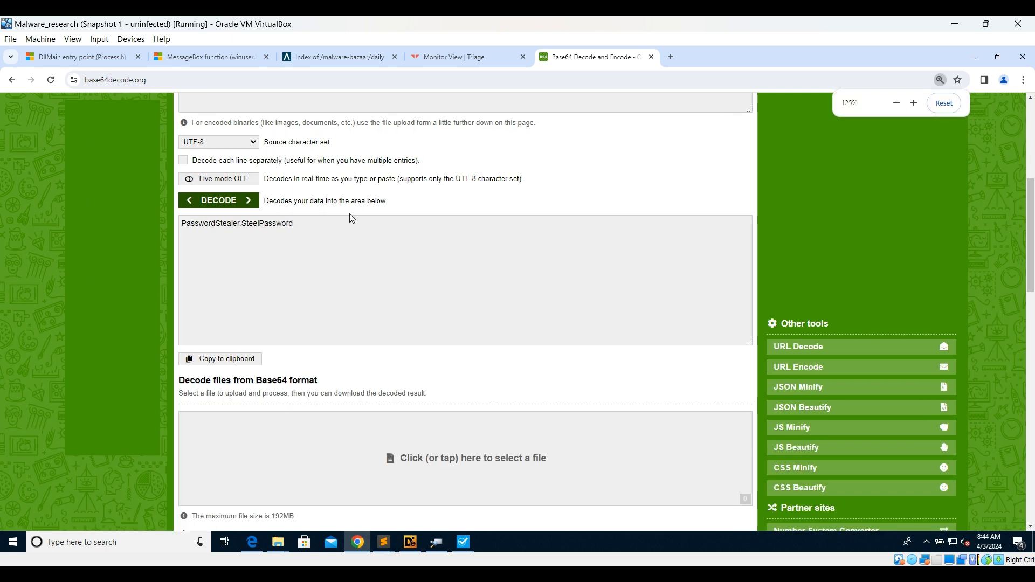
key(ctrl+plus)
scroll(281, 251, down, 1)
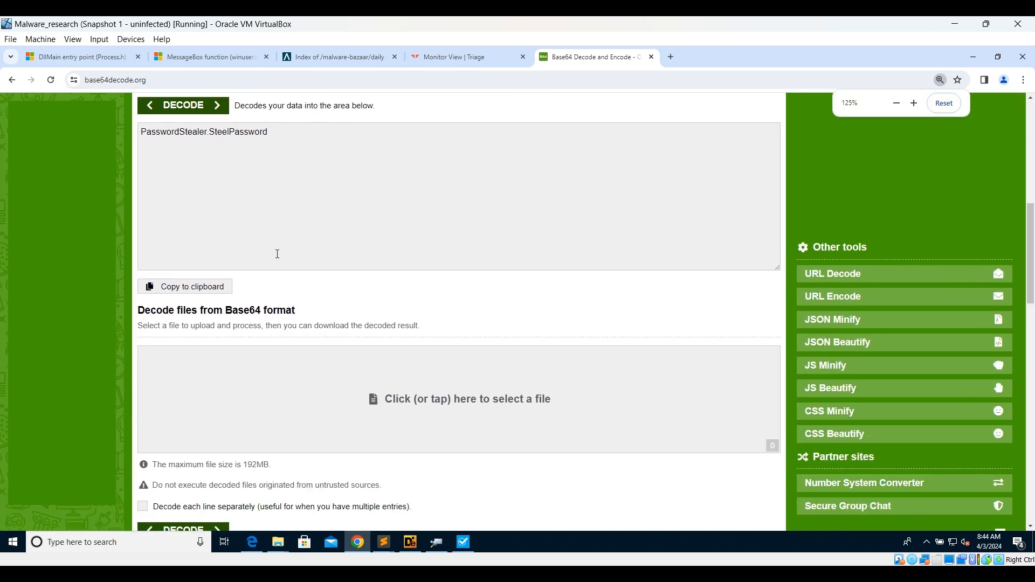
scroll(281, 251, up, 2)
drag(268, 242, 135, 244)
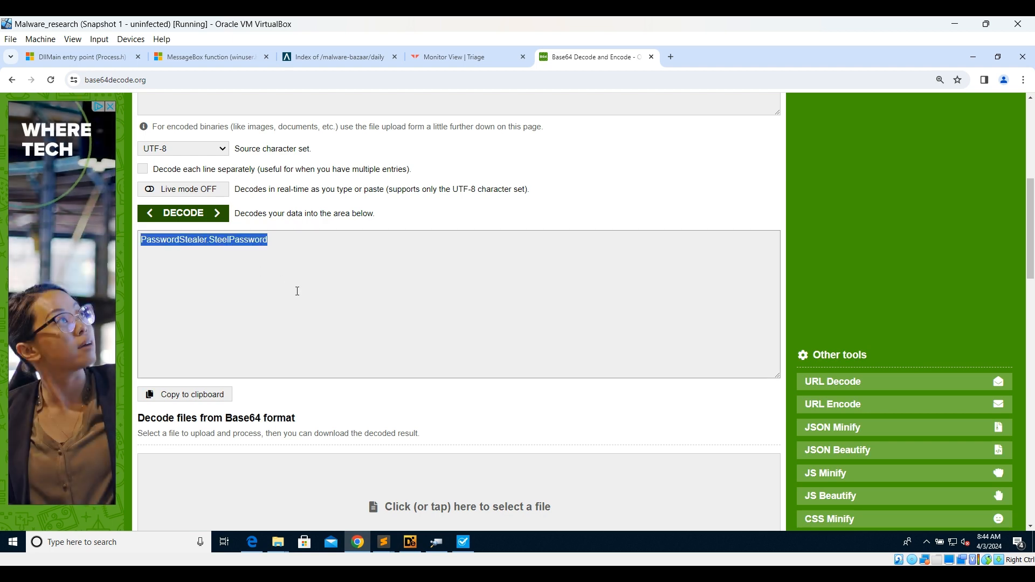
- Switch back to ILSpy, read the rest of StealPasswords and view the TempCleaner(string[]) method
key(alt+Tab)
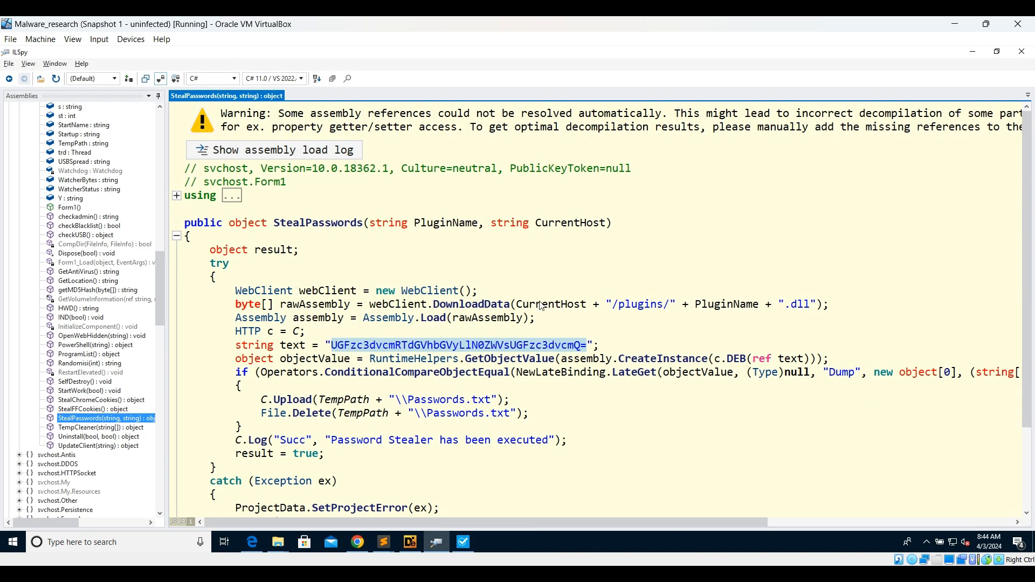
scroll(669, 389, down, 2)
scroll(670, 390, down, 1)
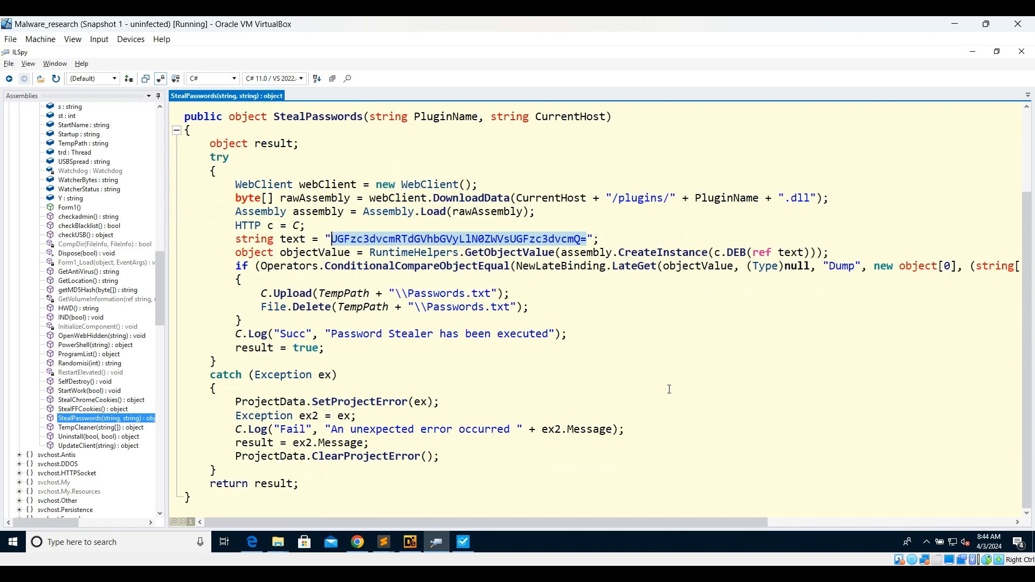
click(95, 428)
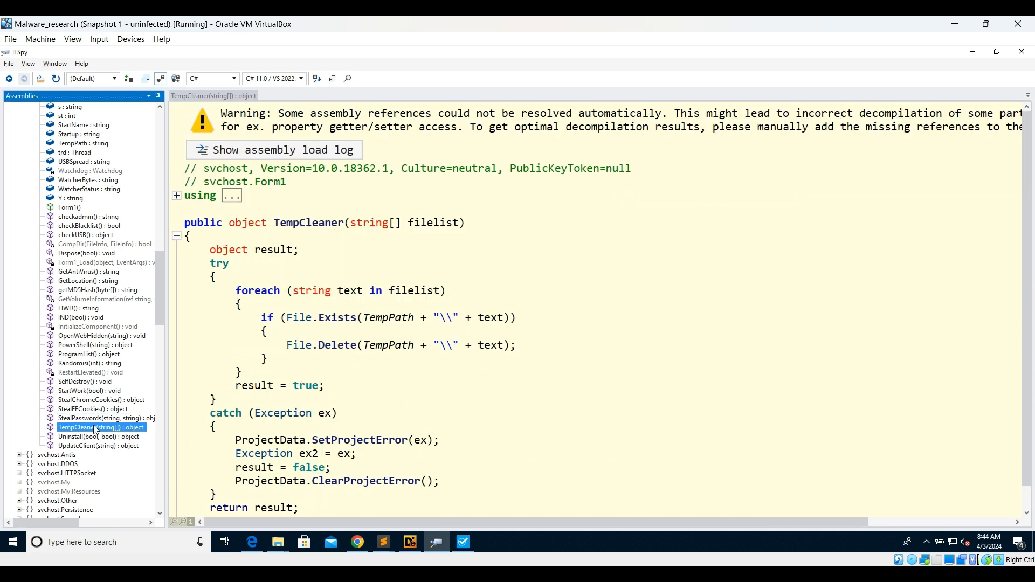
- Expand the svchost.Antis namespace, open the Anti_Debugging class and list its members
scroll(95, 436, down, 2)
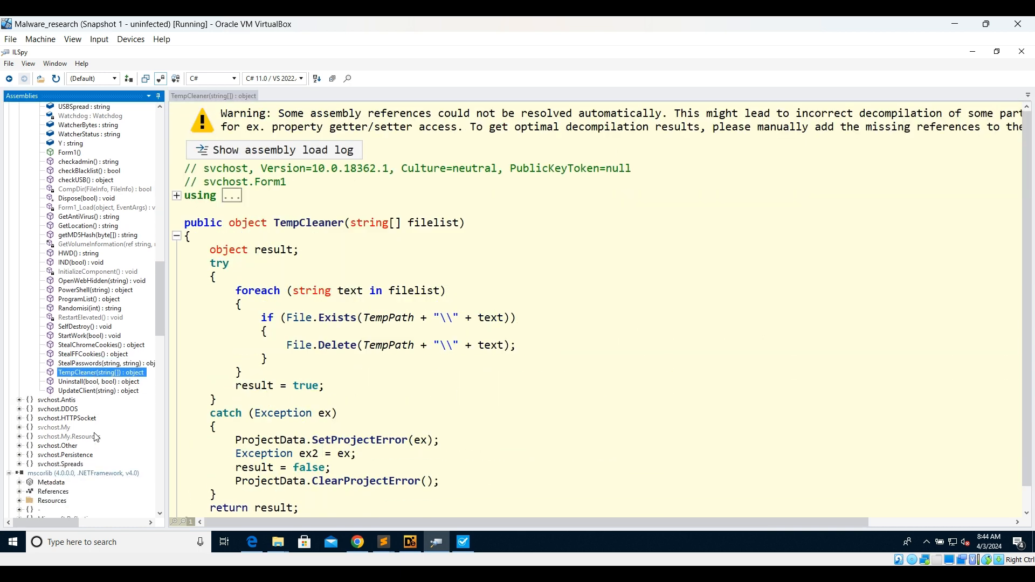
scroll(98, 389, down, 3)
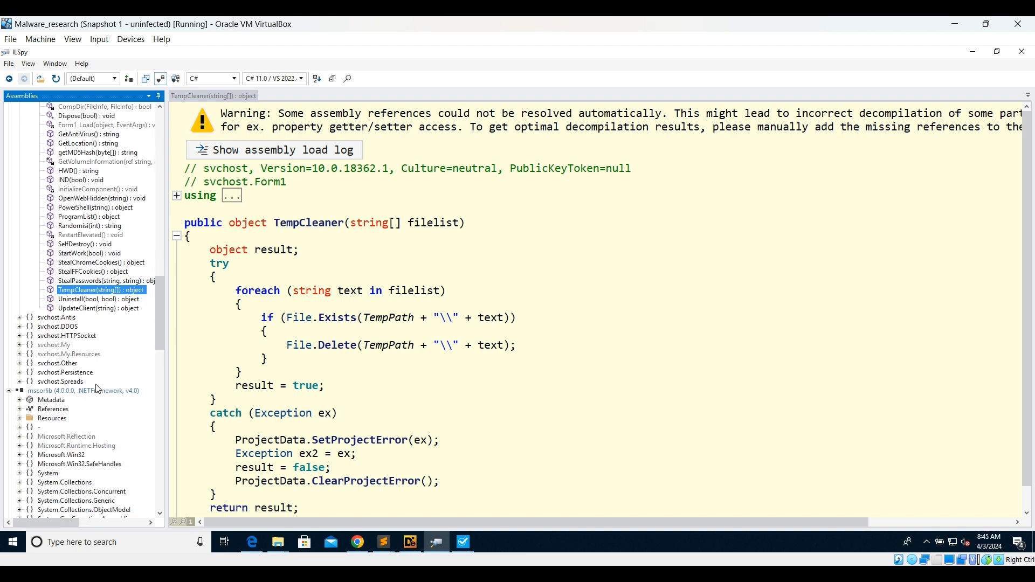
click(20, 322)
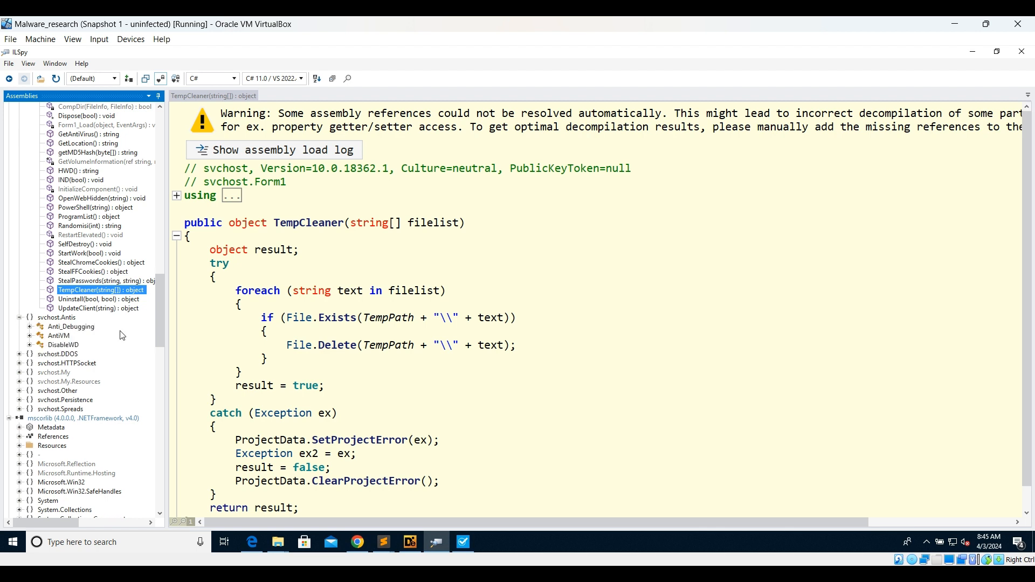
scroll(122, 334, down, 3)
click(66, 246)
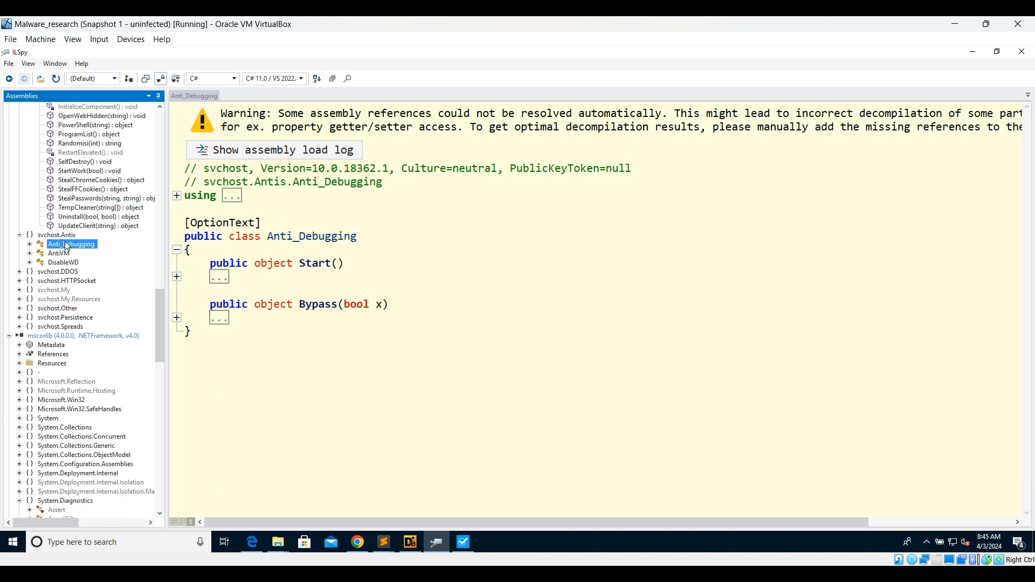
click(30, 245)
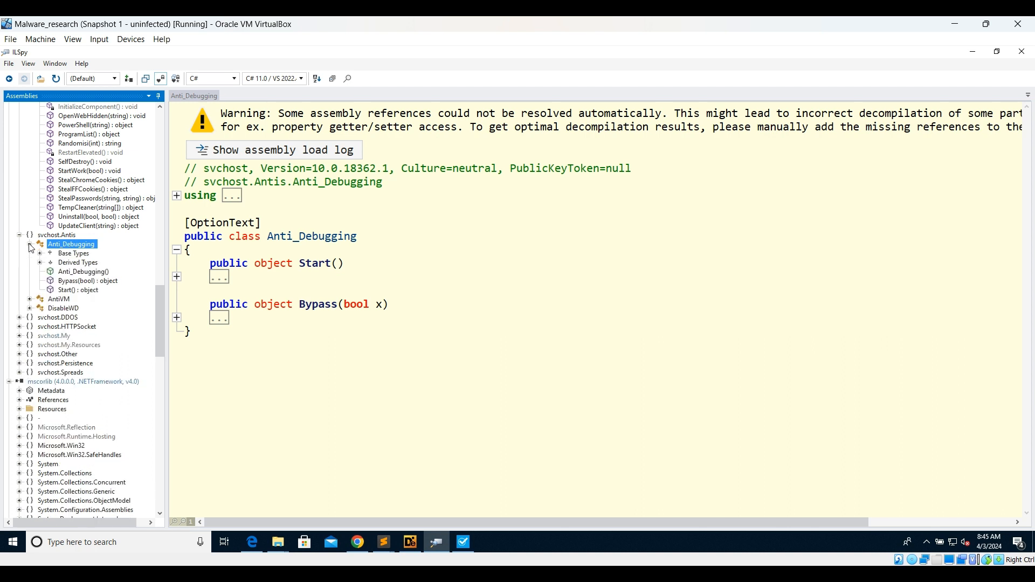
- Open the Bypass(bool) method of Anti_Debugging and highlight Malwarebytes, Wireshark and VirusTotal among the names in array2
click(69, 292)
click(73, 282)
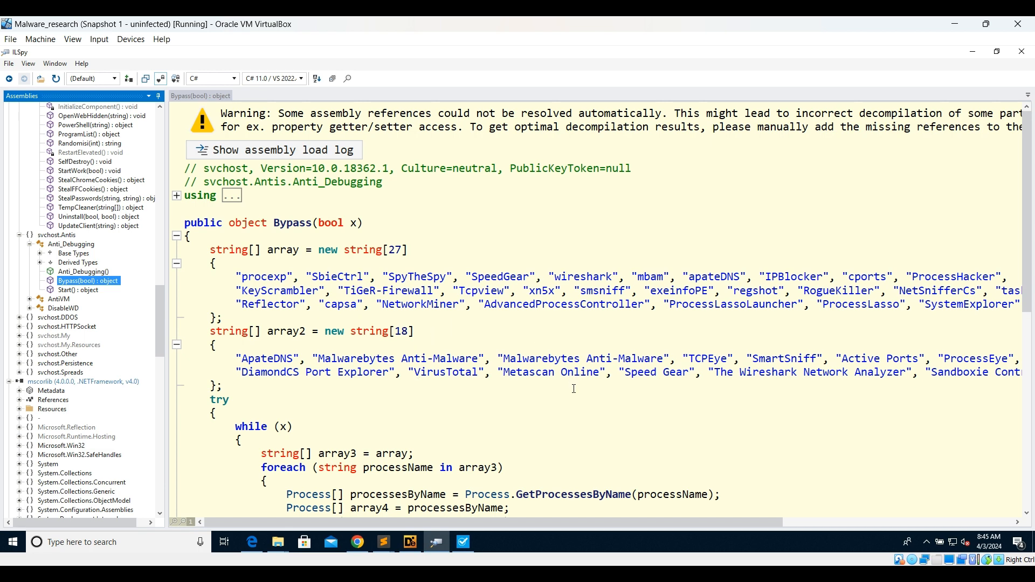
double_click(521, 360)
double_click(359, 359)
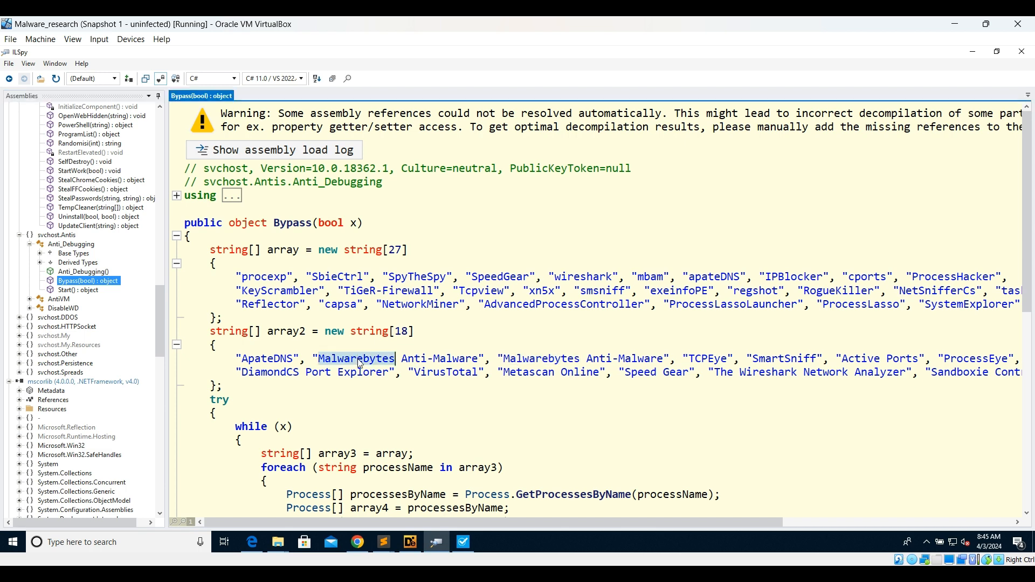
double_click(758, 372)
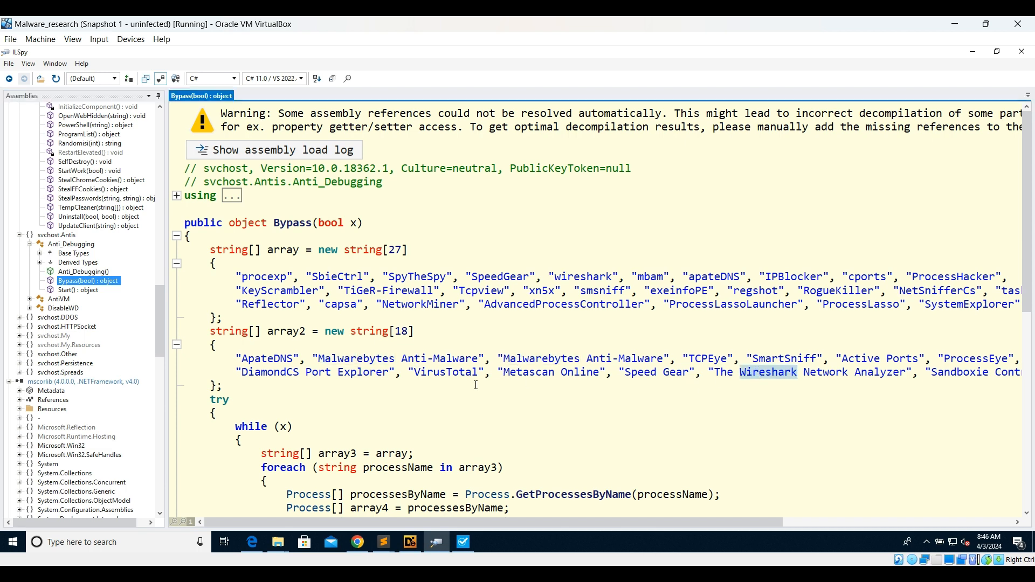
double_click(431, 375)
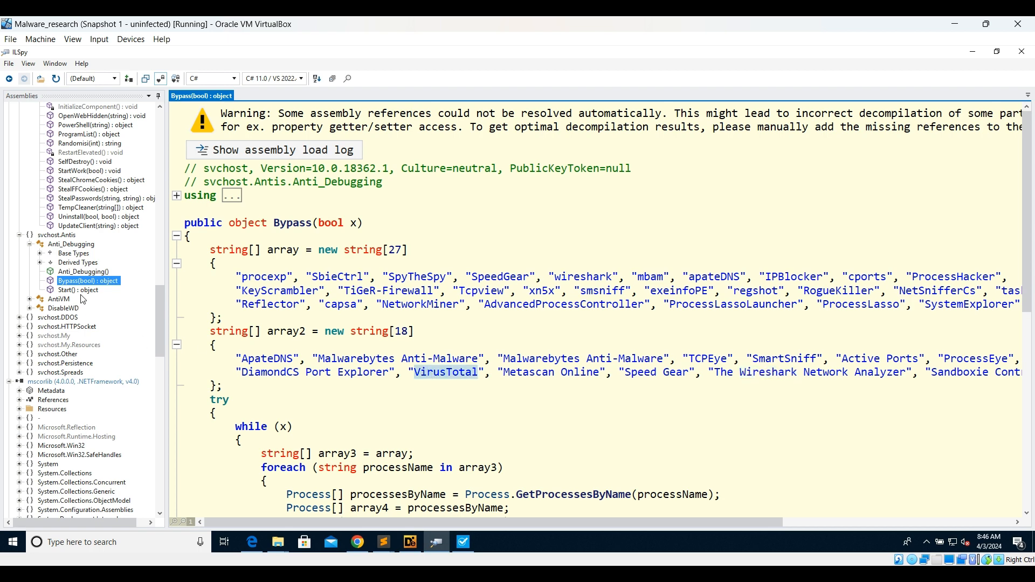
- Read the rest of the Bypass(bool) method, comparing the process-killing loops with the tool names in the two string arrays
scroll(359, 389, down, 1)
scroll(358, 388, down, 4)
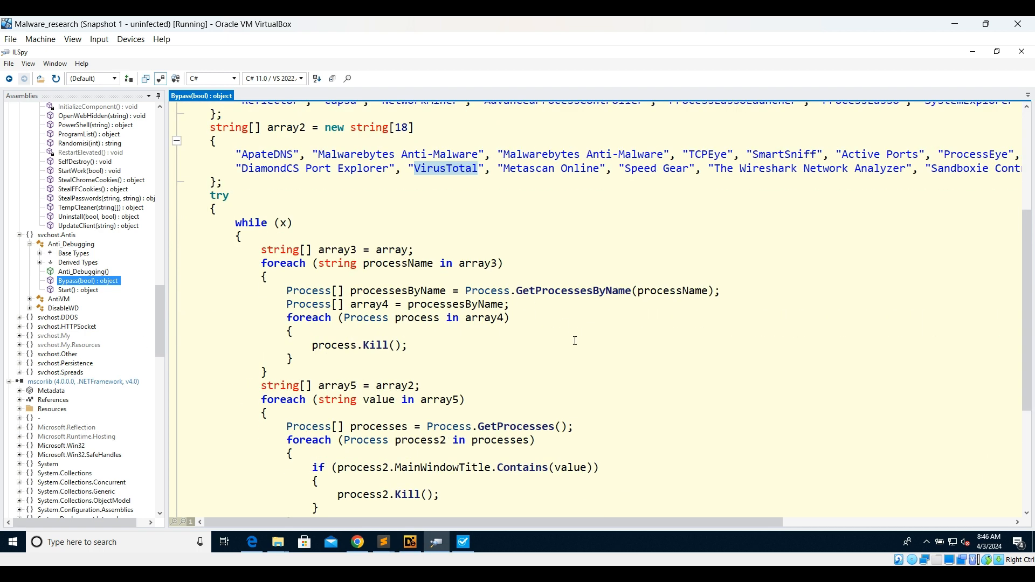
scroll(576, 341, down, 4)
scroll(445, 220, up, 2)
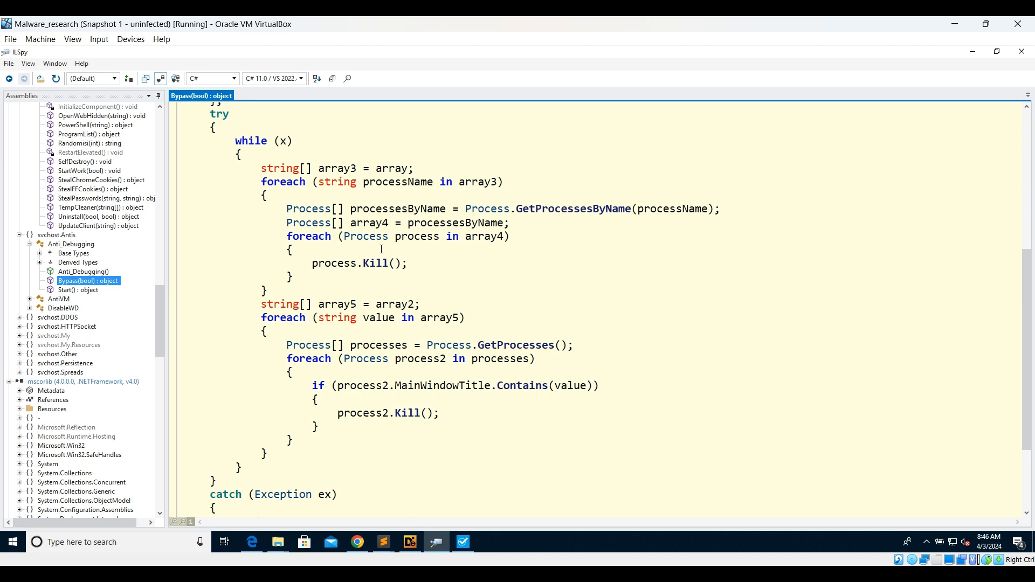
scroll(483, 245, up, 2)
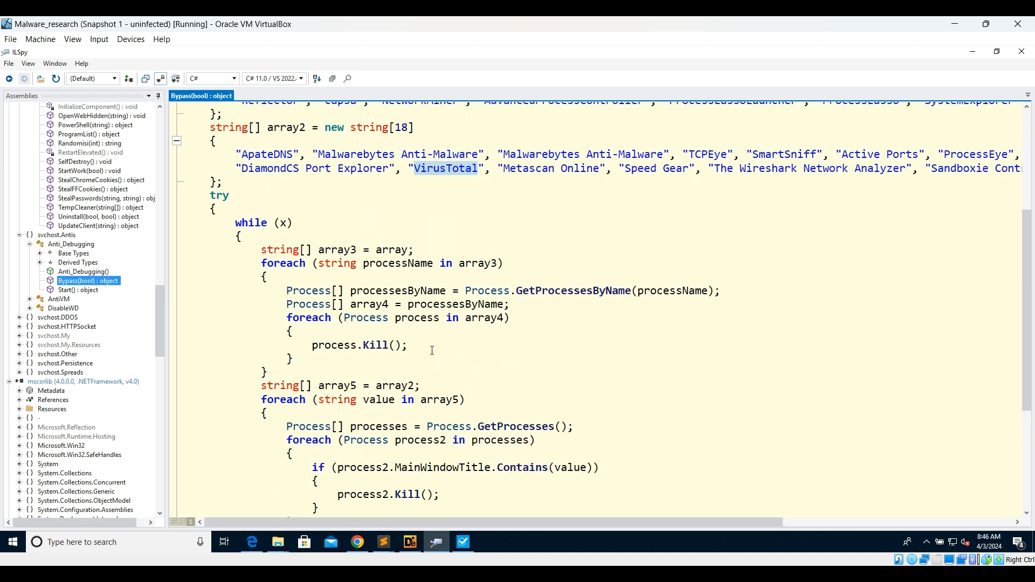
scroll(560, 385, up, 4)
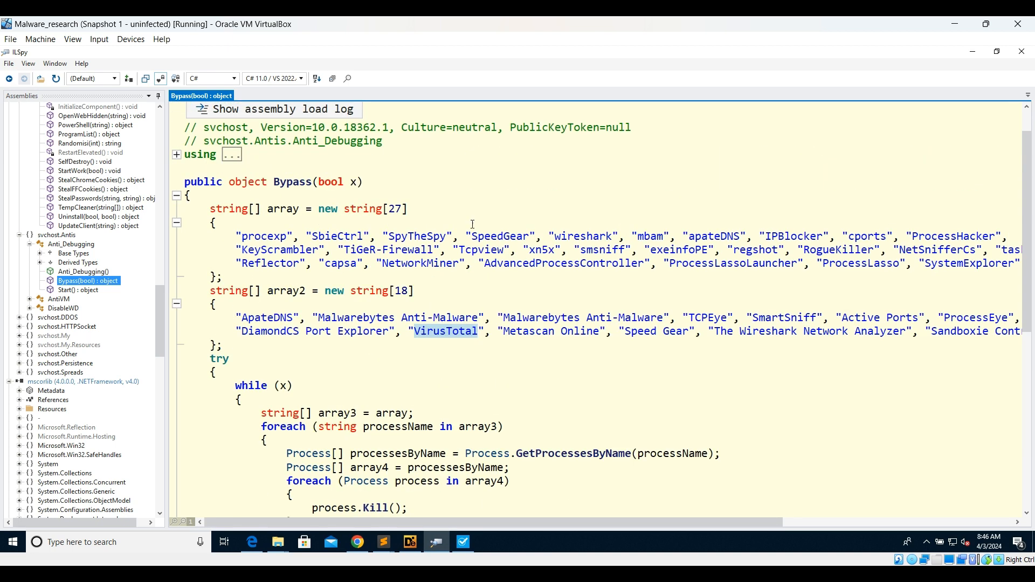
scroll(474, 212, down, 5)
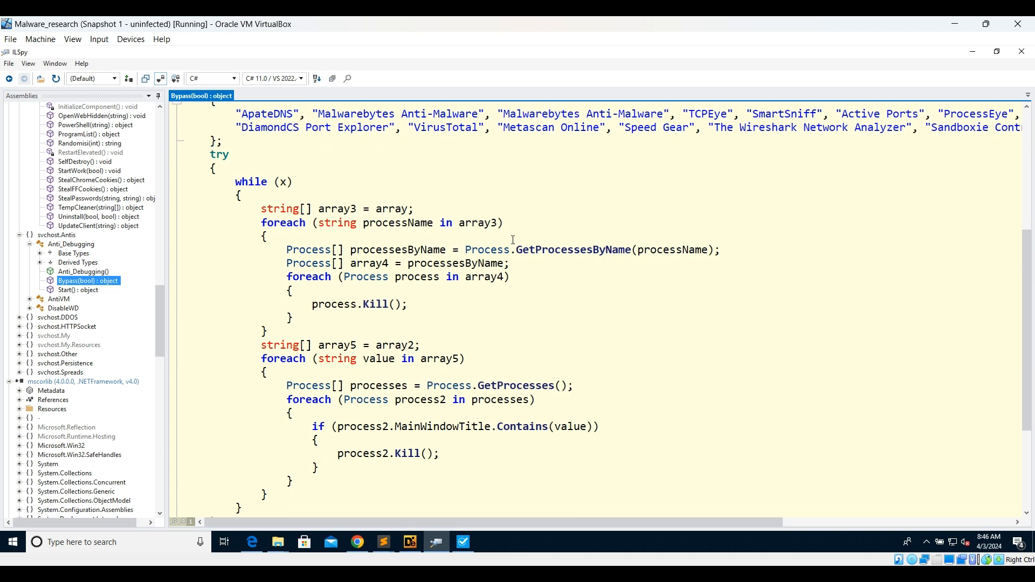
scroll(514, 239, down, 3)
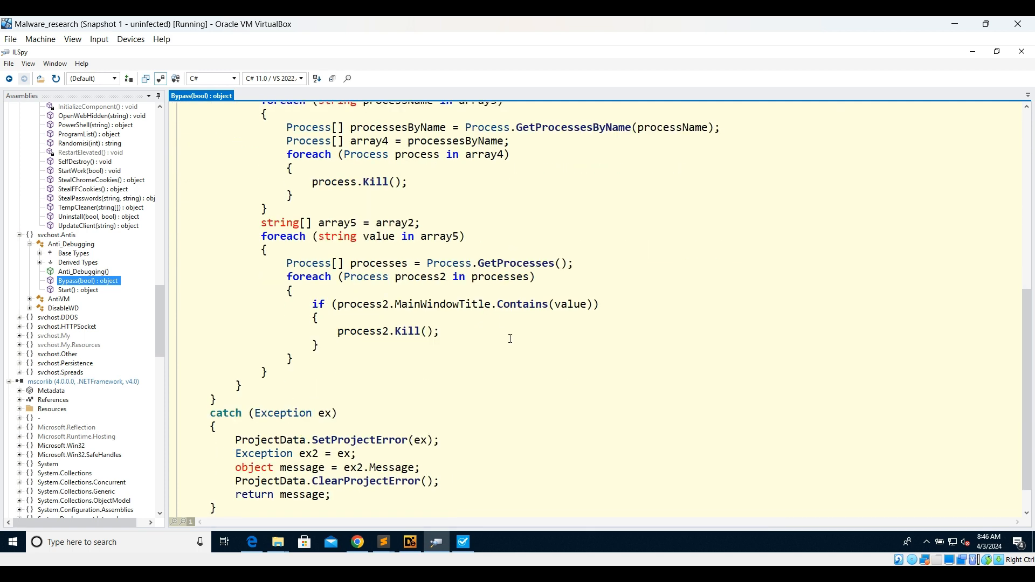
scroll(511, 339, down, 1)
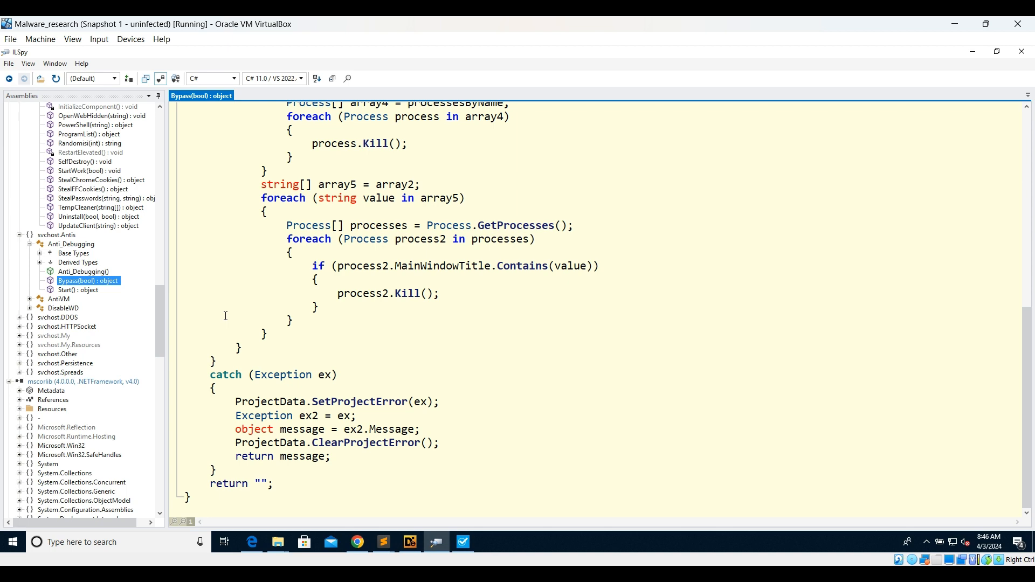
scroll(351, 332, up, 6)
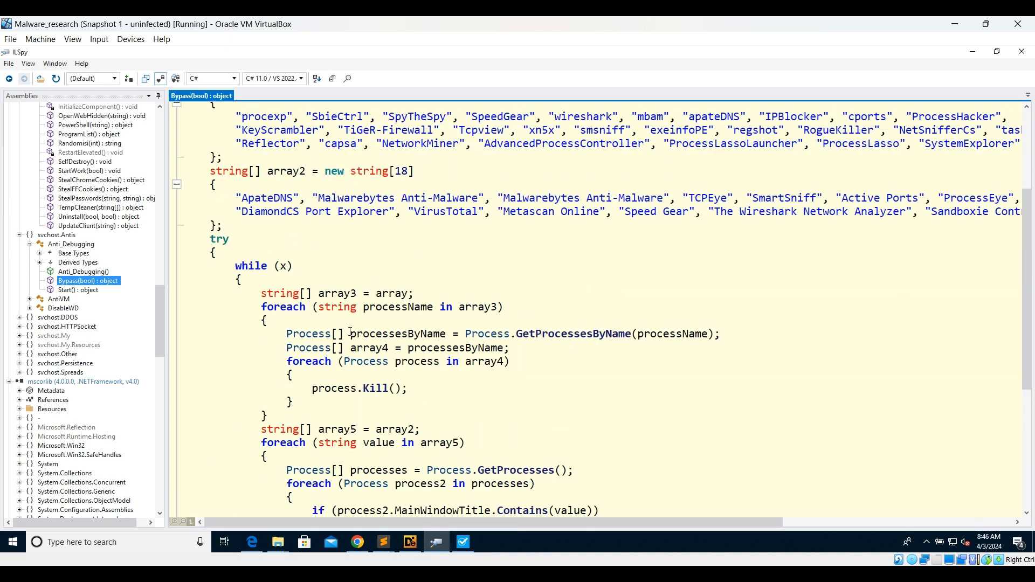
- Expand the AntiVM class and view its D(string), LoadLibrary(string) and ST(string) methods
click(30, 300)
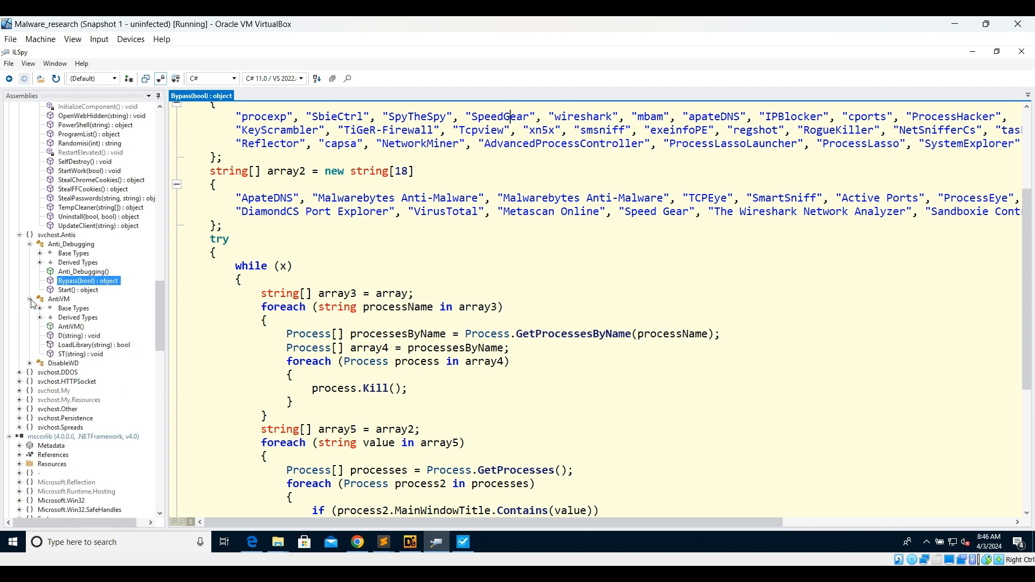
click(69, 337)
click(72, 346)
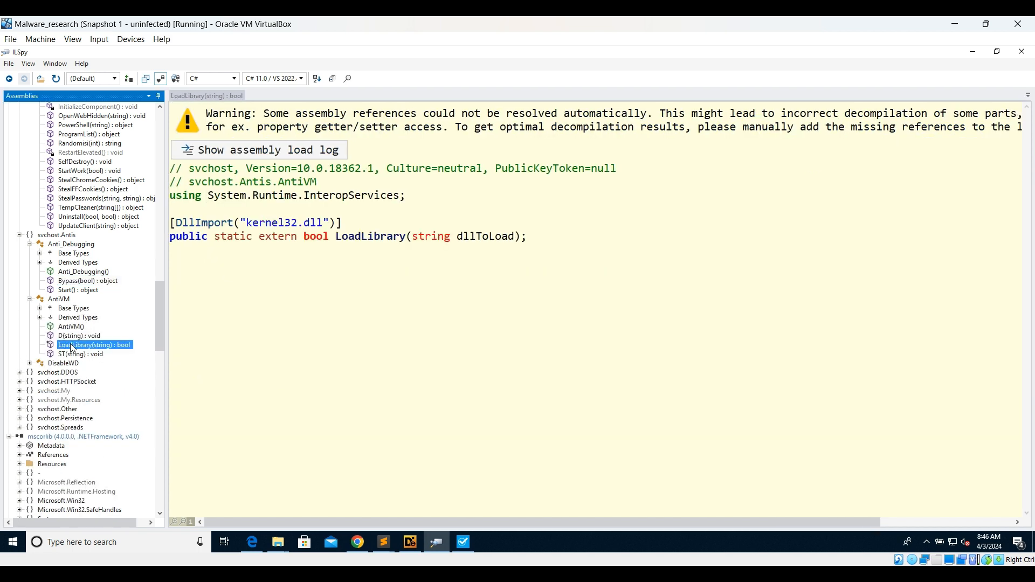
click(70, 355)
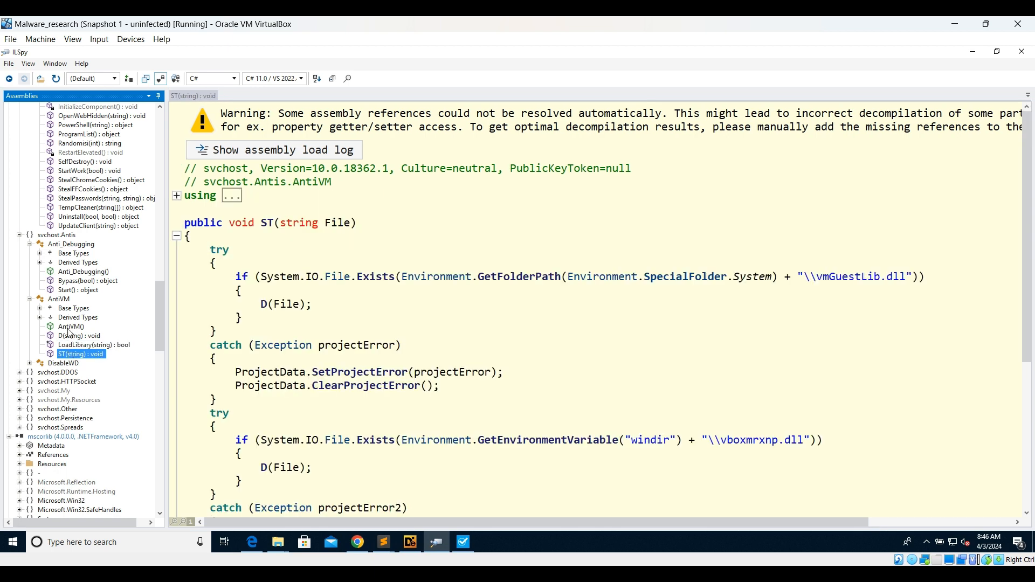
- Examine the virtual machine and sandbox DLL checks in ST(string), highlighting the vboxmrxnp.dll string
scroll(597, 327, down, 1)
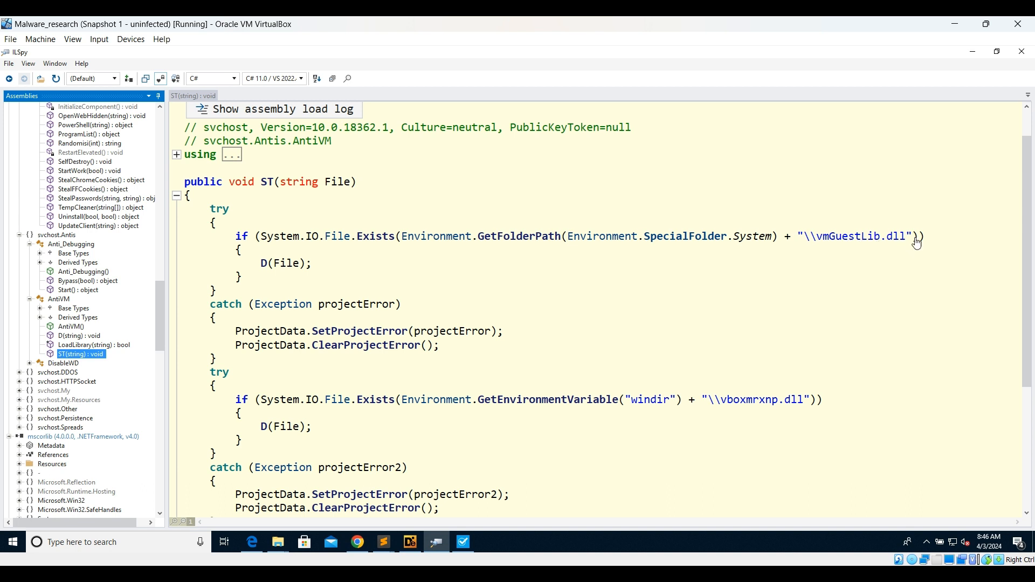
mouse_move(923, 234)
drag(824, 400, 718, 407)
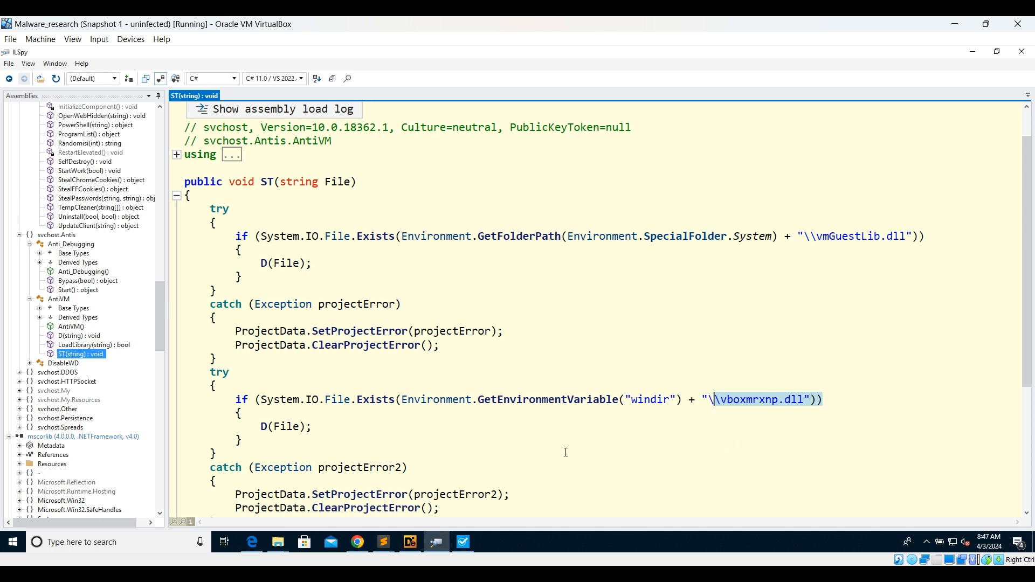
scroll(566, 453, down, 3)
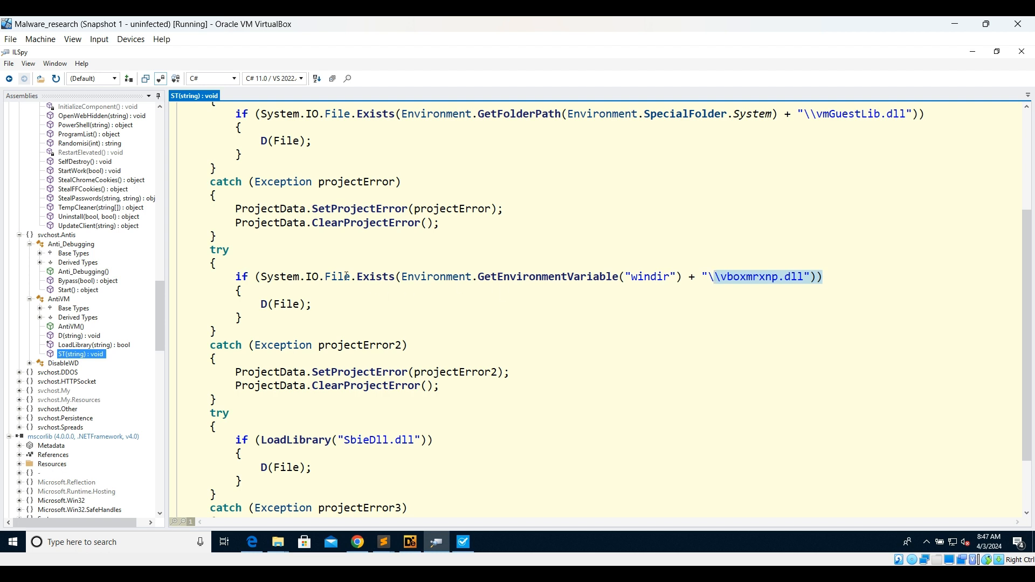
- Expand the DisableWD class in svchost.Antis to list its members
click(30, 364)
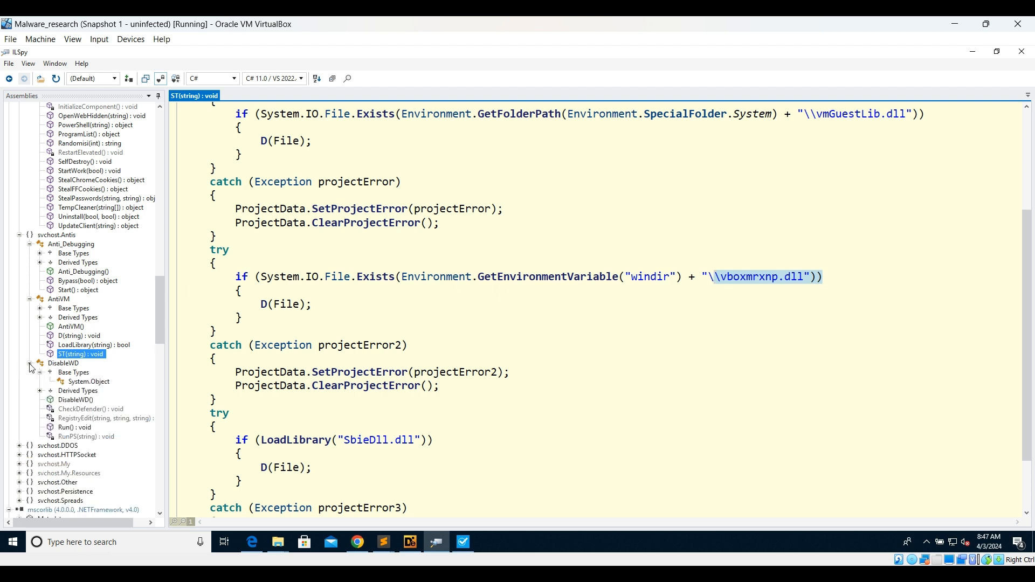
scroll(82, 357, down, 4)
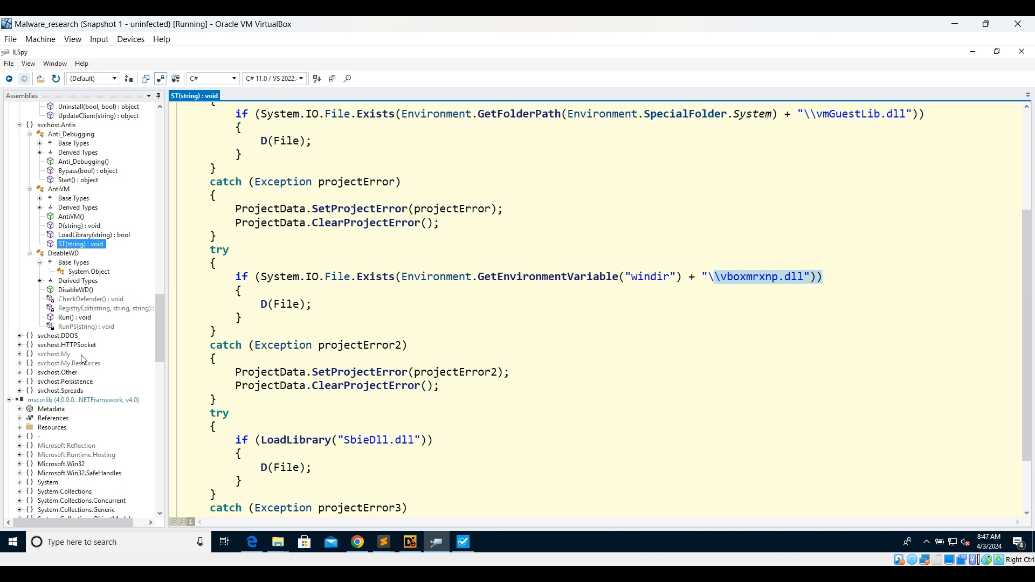
double_click(81, 275)
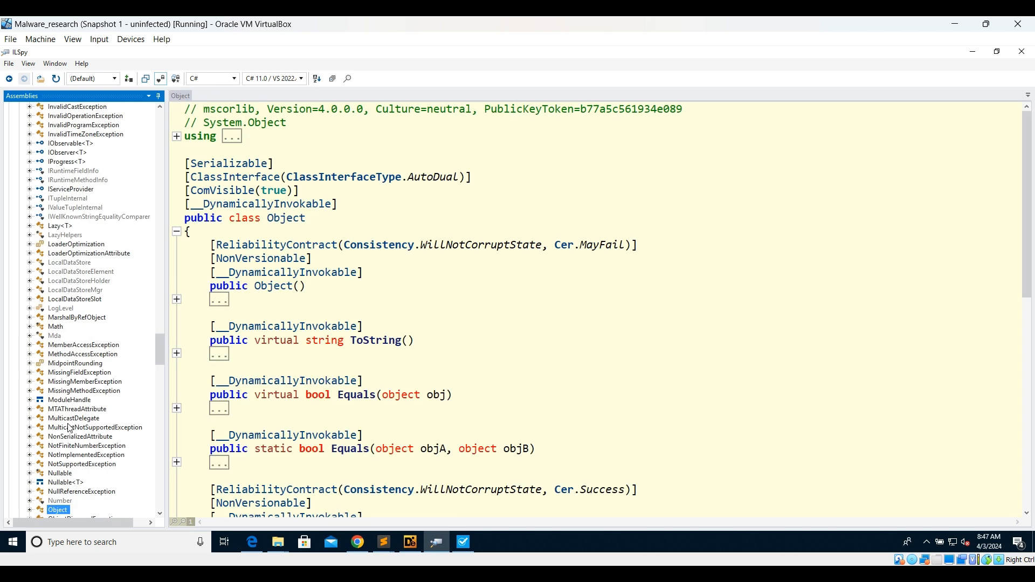
scroll(69, 427, up, 18)
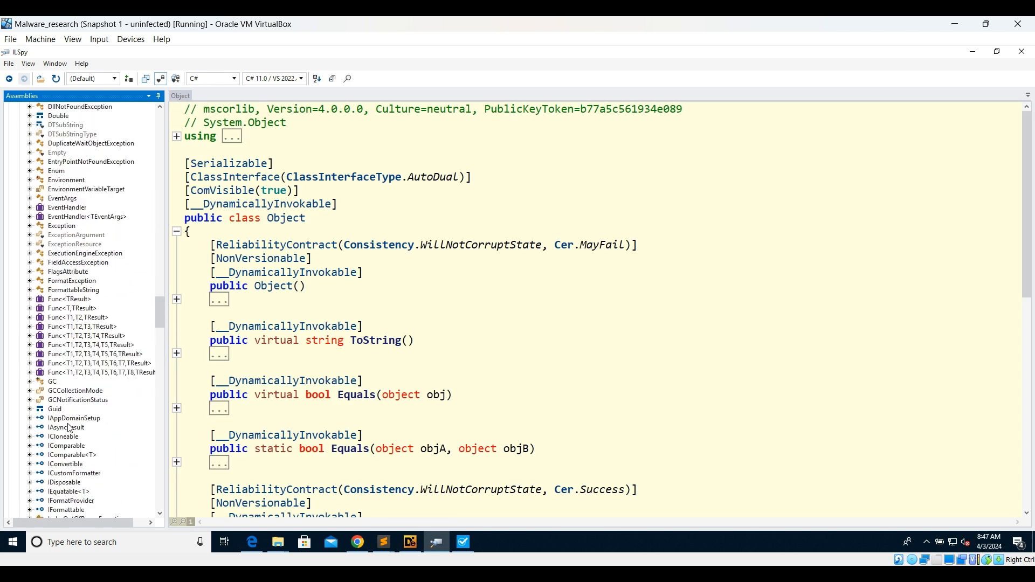
scroll(69, 427, up, 15)
click(154, 281)
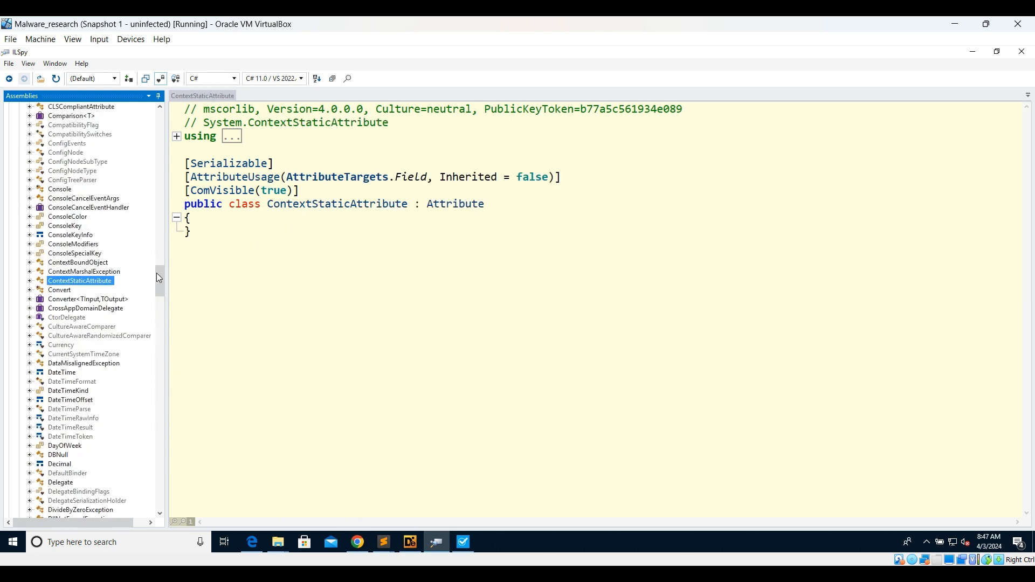
key(Right)
drag(160, 270, 151, 147)
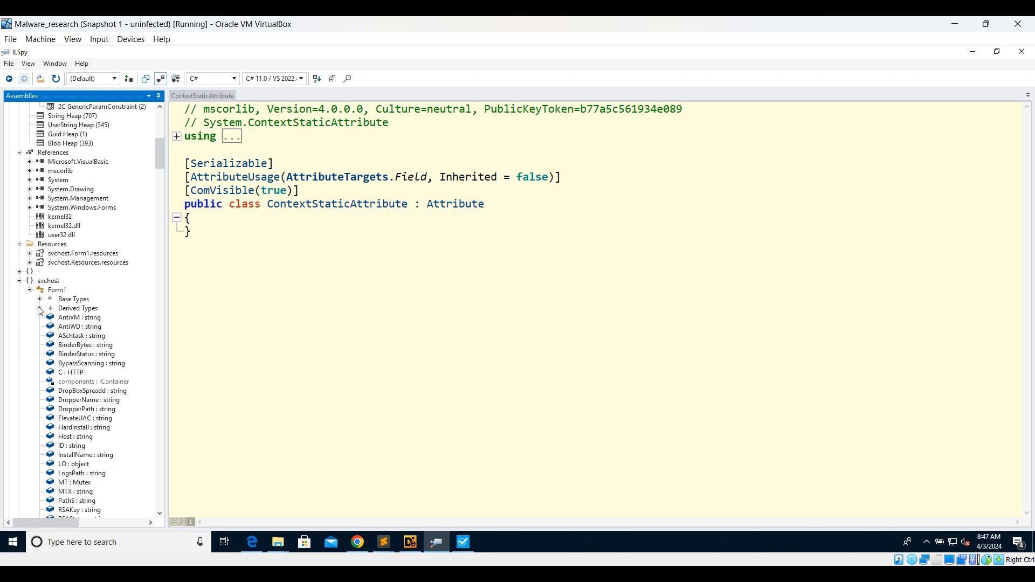
- View Form1's AntiWD field, and open DisableWD's Run() method, highlighting Windows Defender in the DisableAntiSpyware registry edit
click(80, 326)
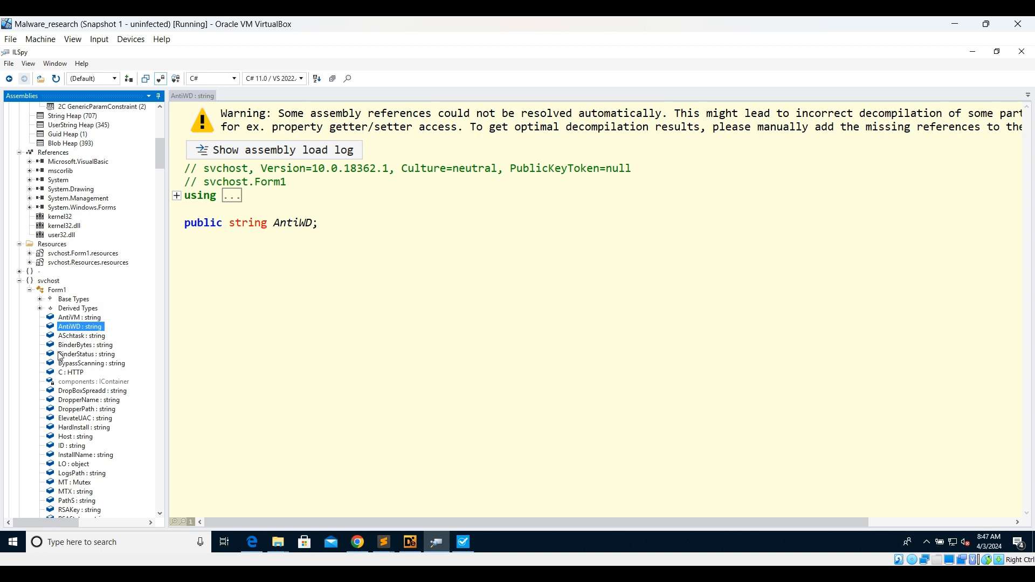
scroll(60, 357, down, 1)
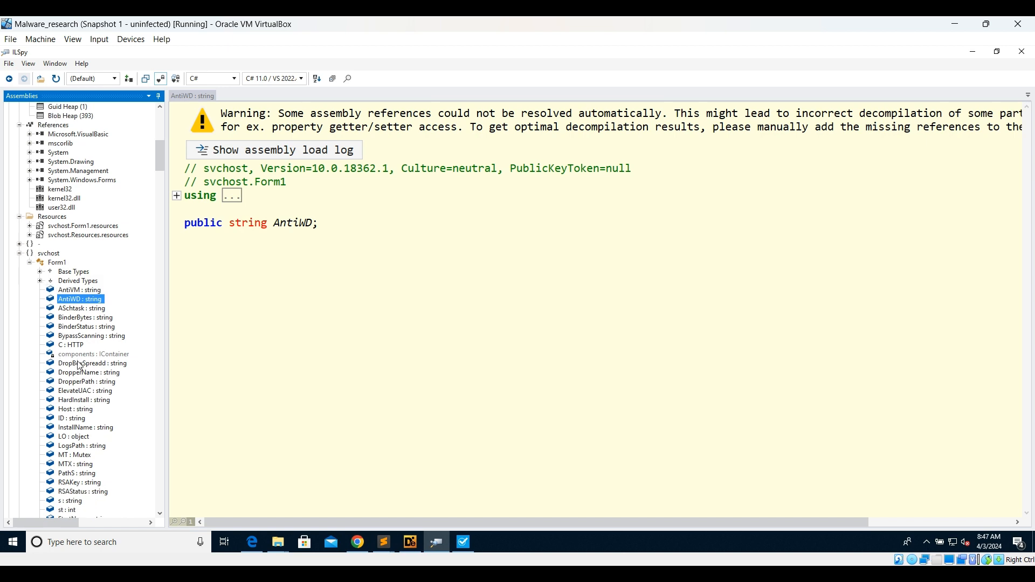
scroll(80, 366, down, 15)
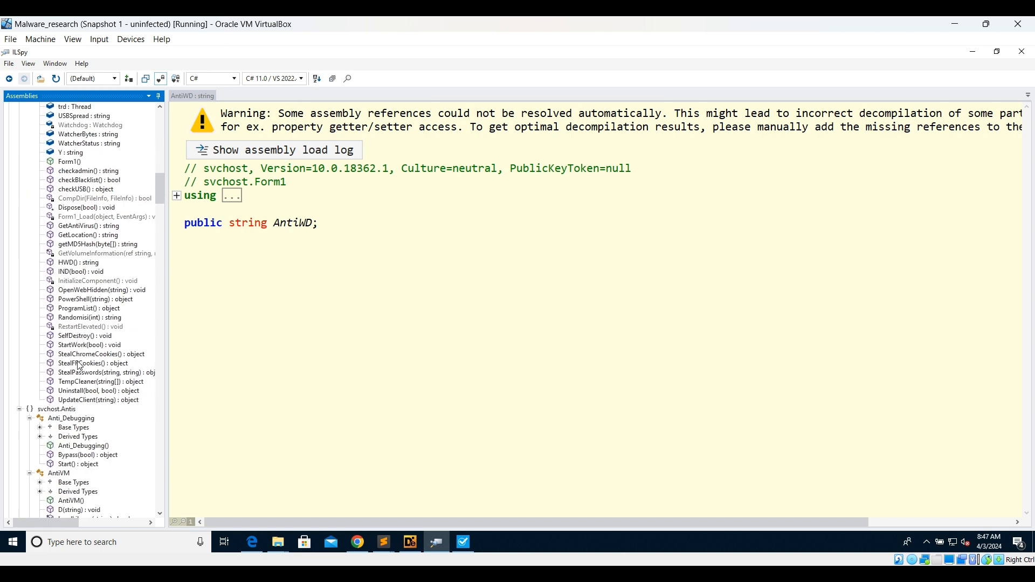
scroll(80, 366, down, 6)
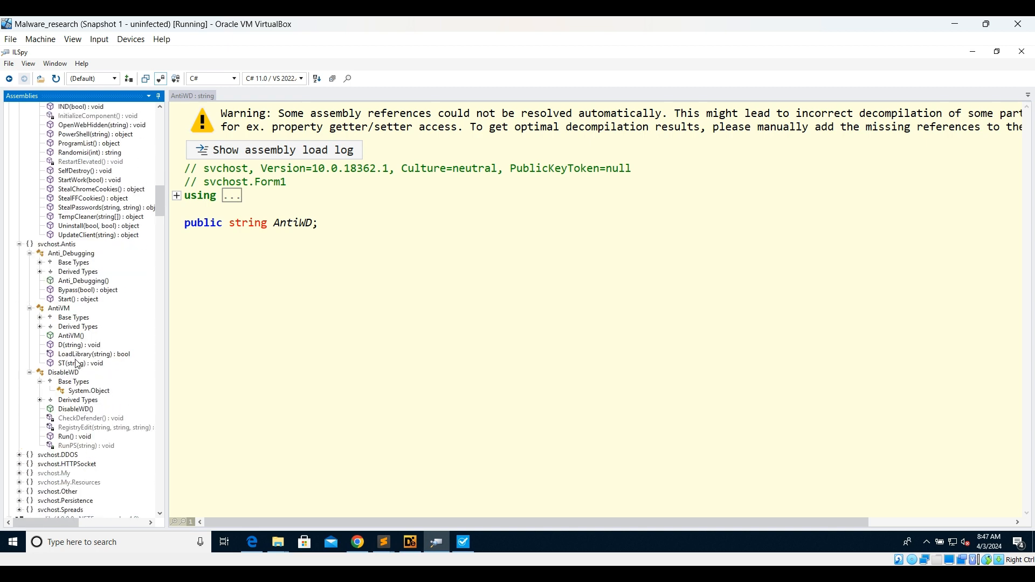
click(69, 437)
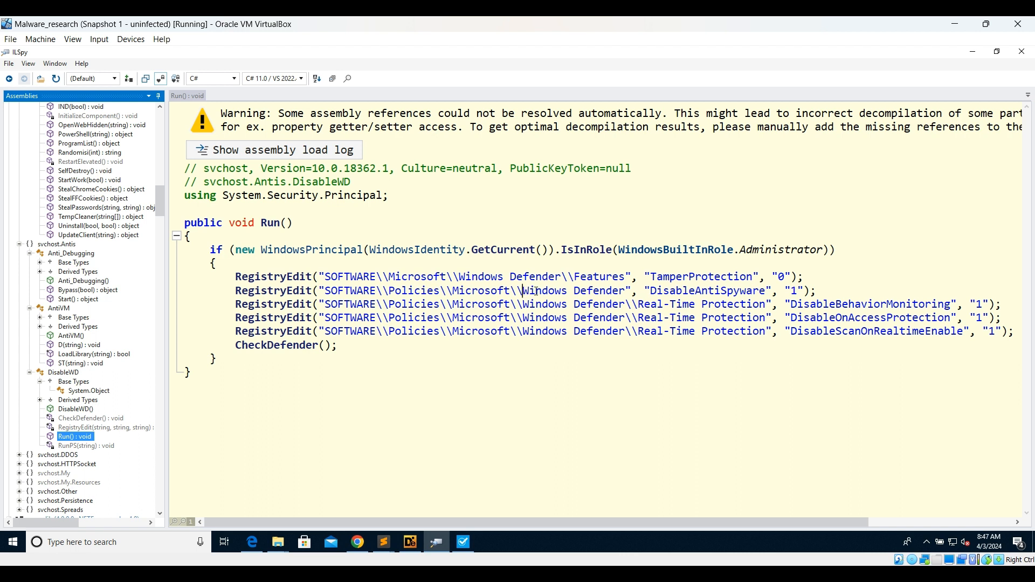
drag(523, 291, 624, 296)
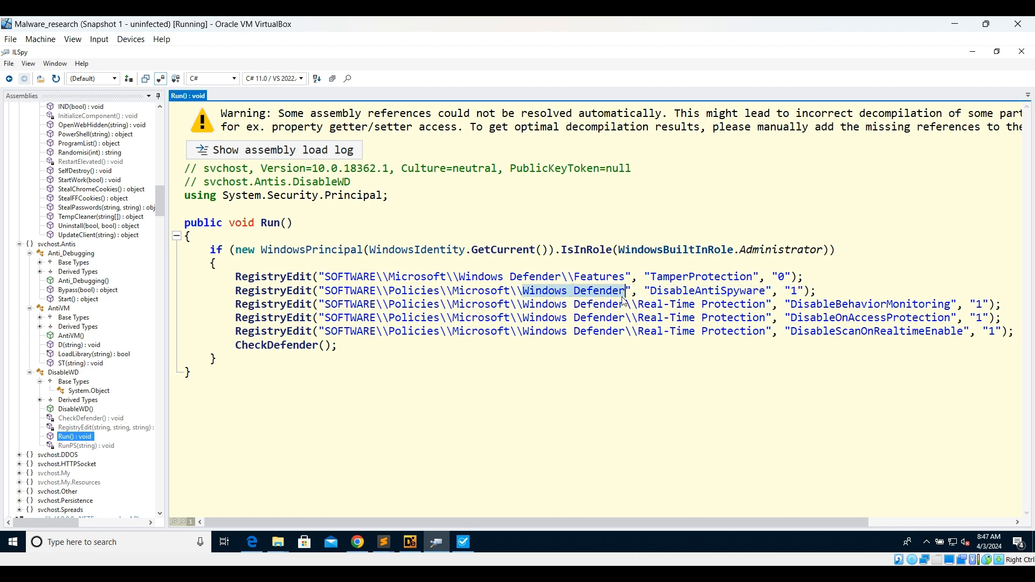
- Read the full registry edit lines in DisableWD's Run() method through to their final arguments
mouse_move(238, 284)
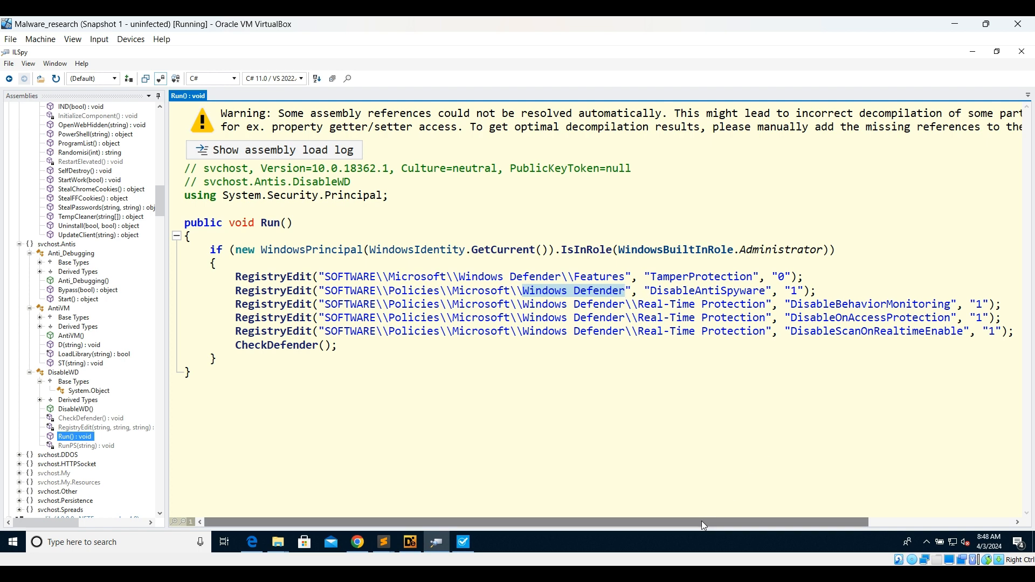
drag(701, 521, 844, 516)
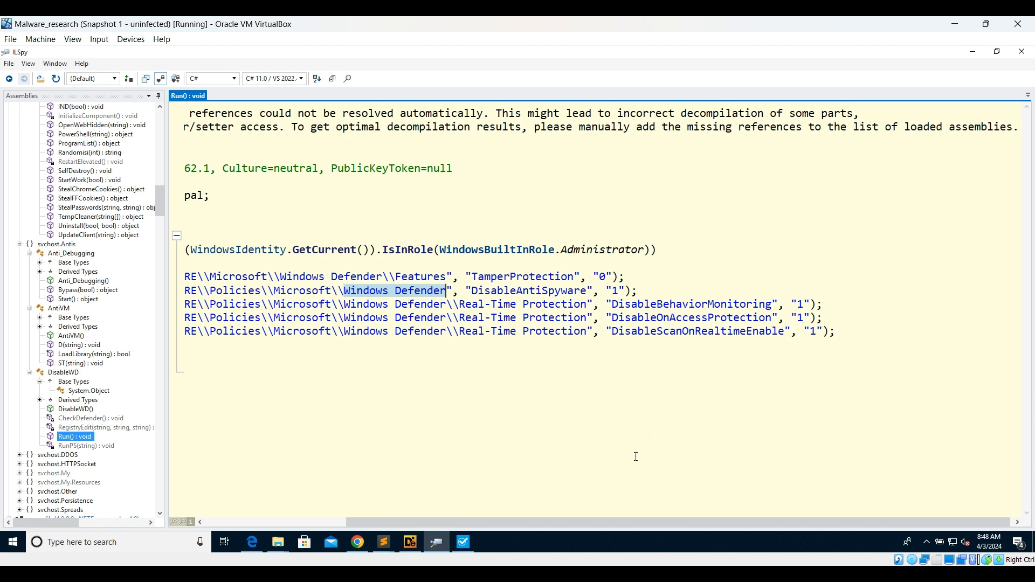
drag(587, 523, 444, 523)
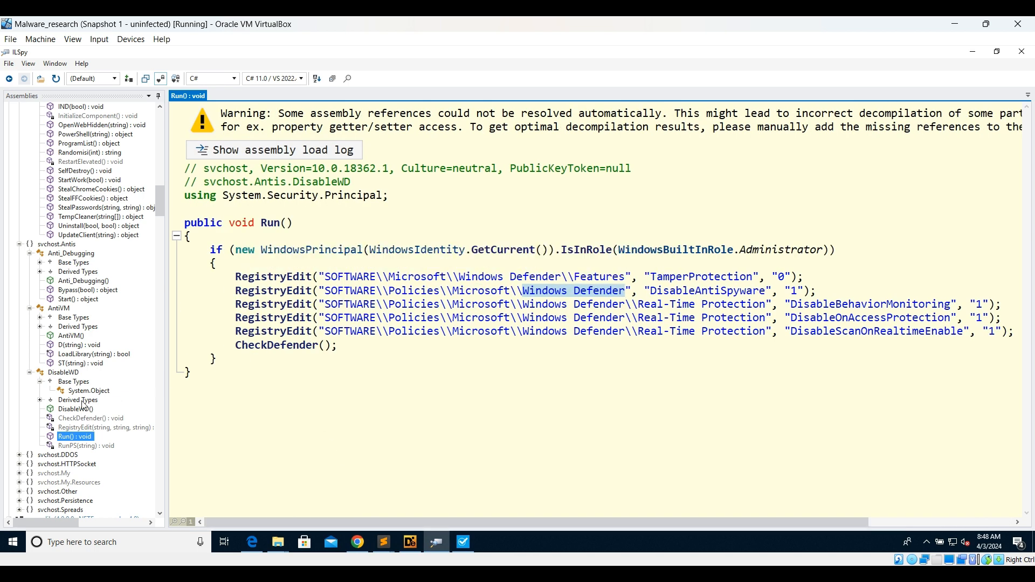
- Expand the svchost.DDOS namespace, view the ARME class, and collapse the ARME, BandwidthFlood and Condis classes
scroll(83, 406, down, 5)
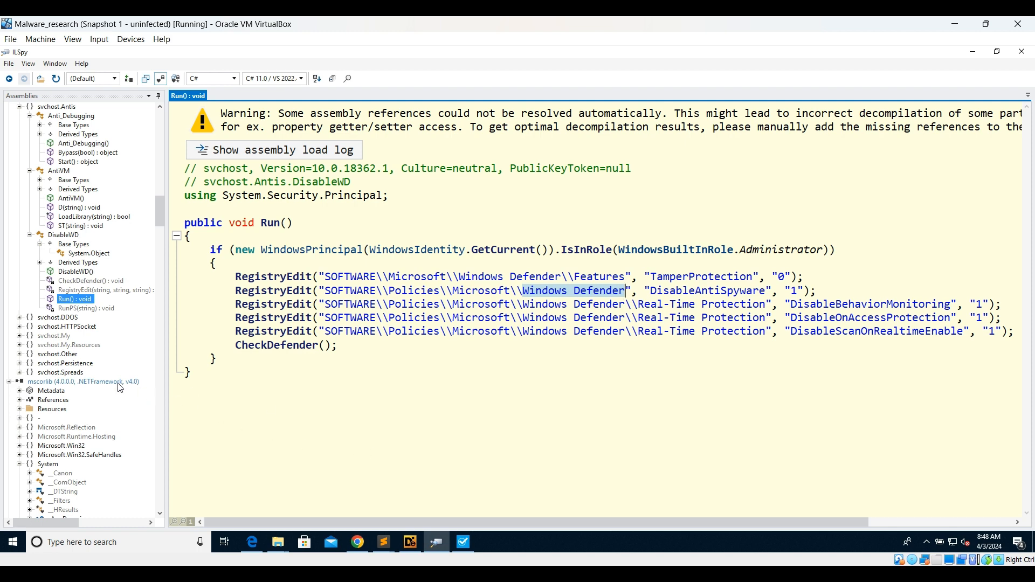
click(20, 318)
scroll(37, 282, down, 5)
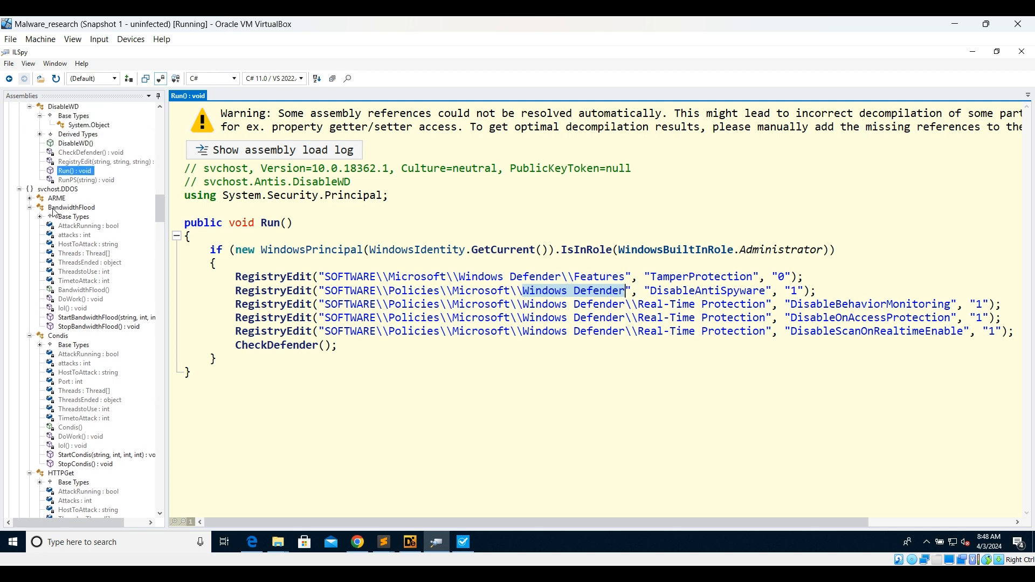
double_click(56, 198)
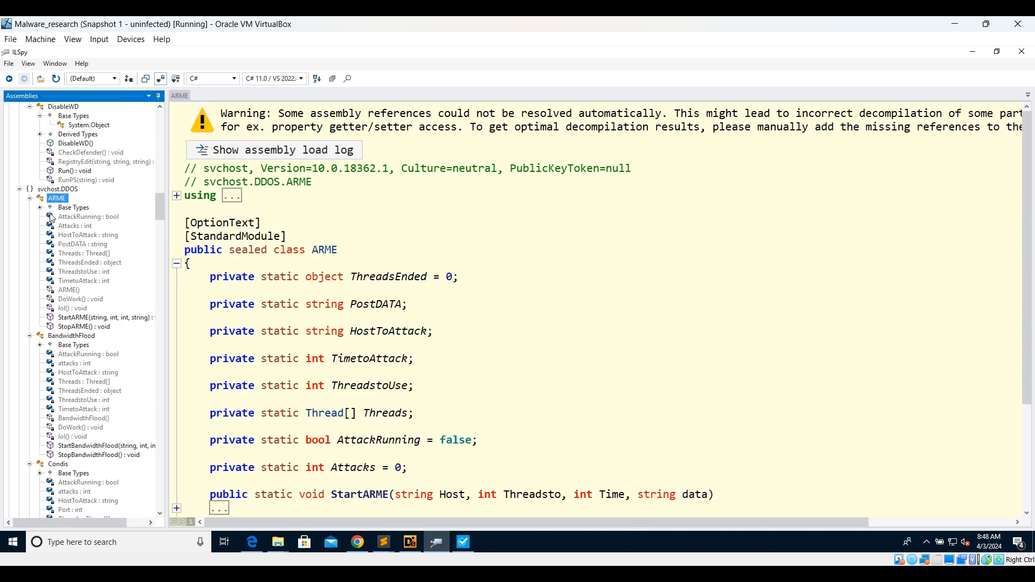
click(29, 198)
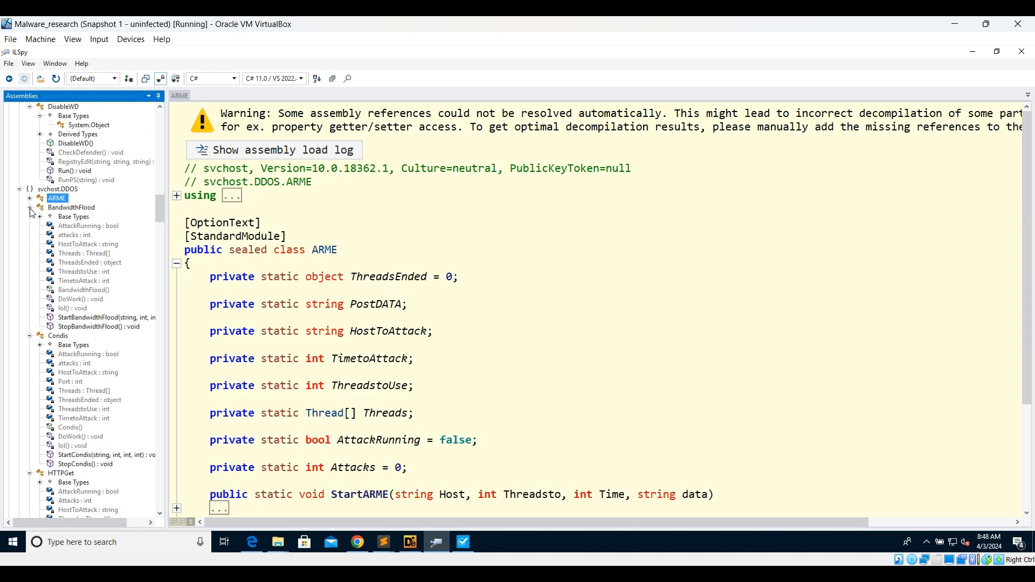
click(30, 208)
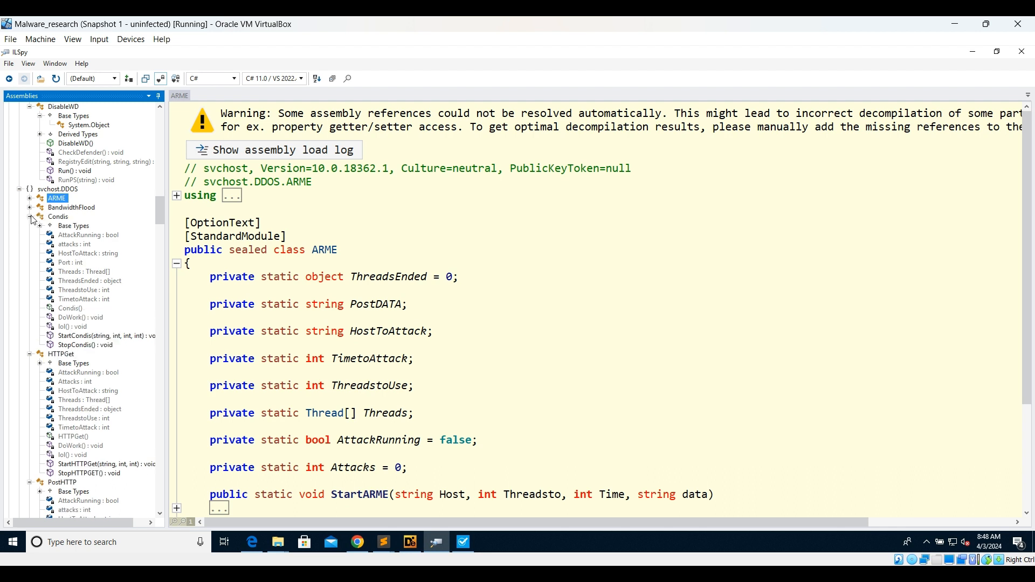
click(30, 217)
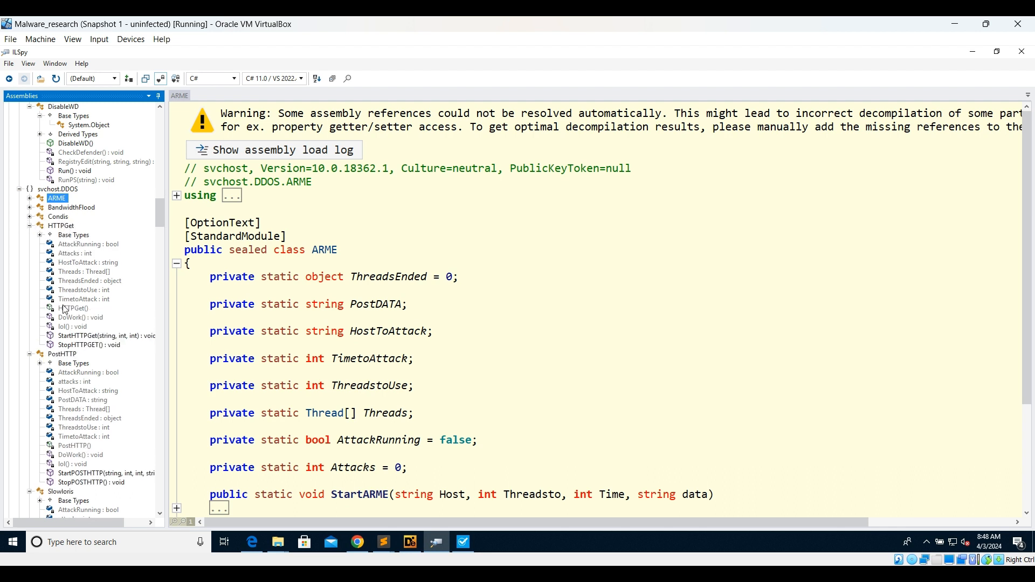
- View HTTPGet's StartHTTPGet(string, int, int) method, and collapse the HTTPGet, PostHTTP and Slowloris classes
click(68, 336)
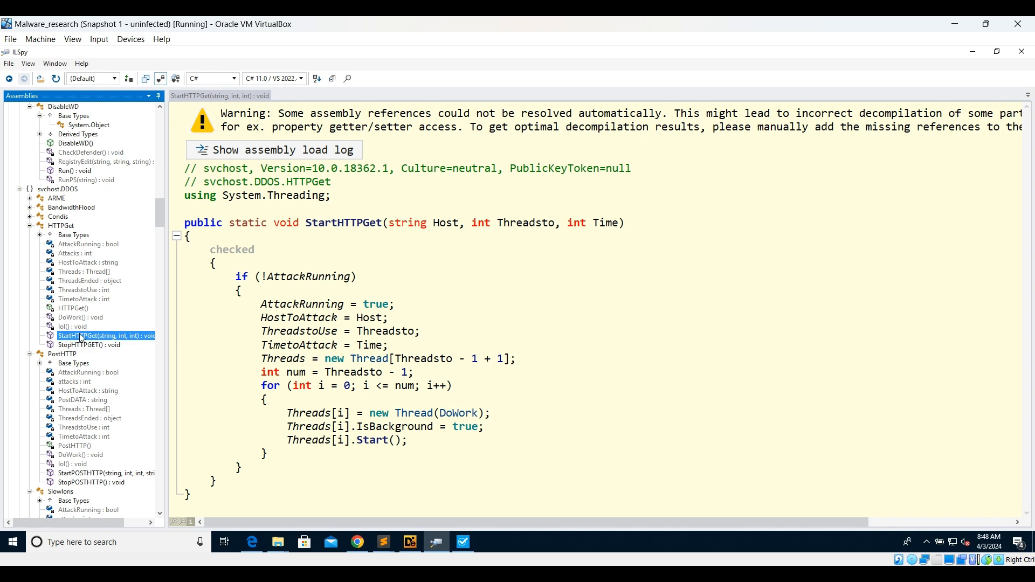
click(30, 227)
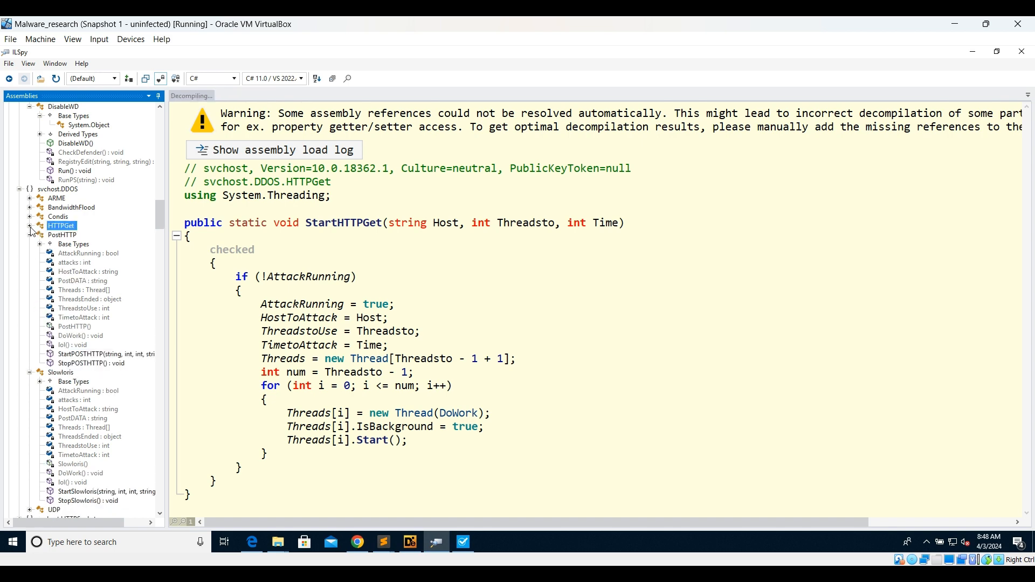
click(30, 235)
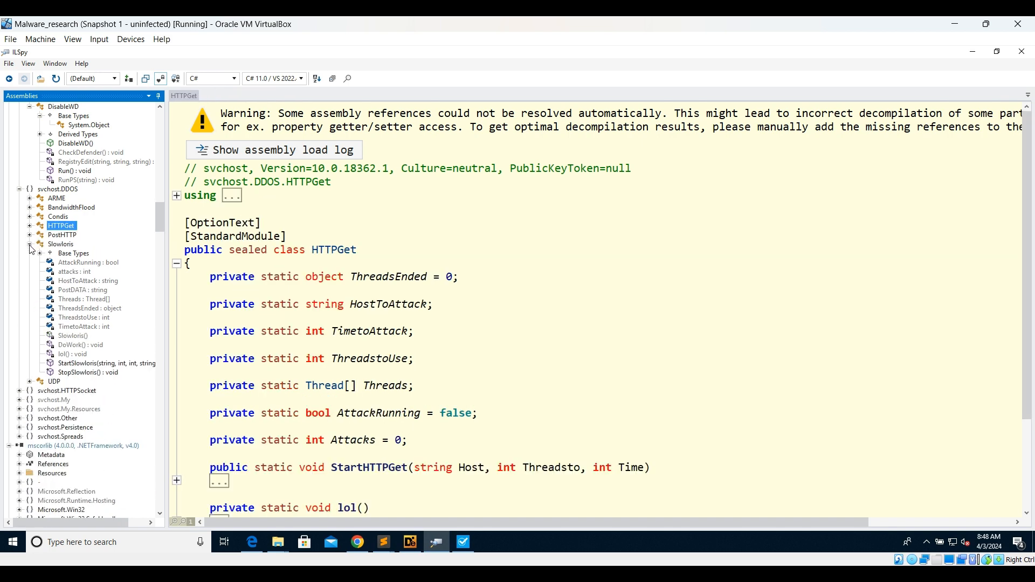
click(30, 245)
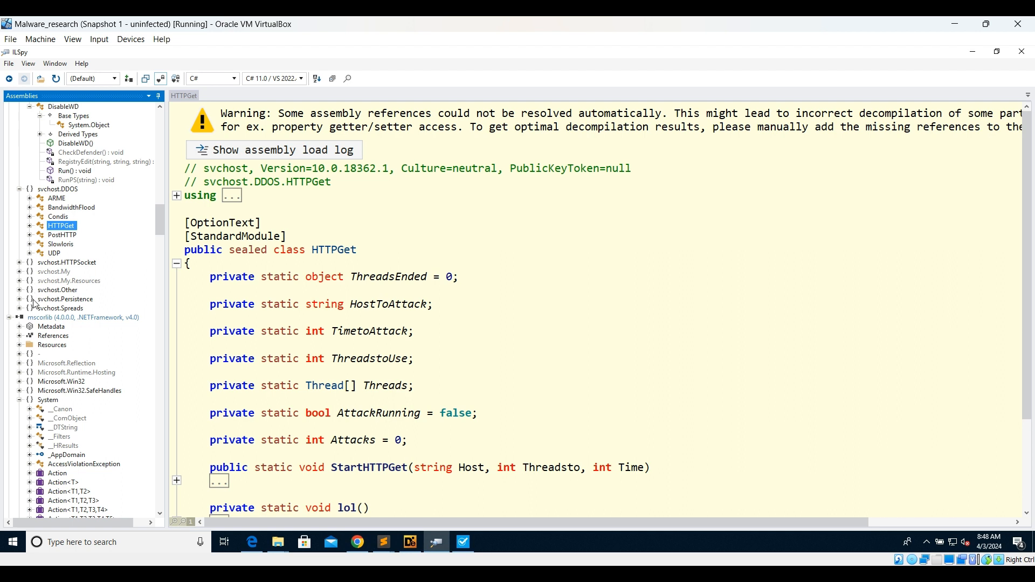
- Expand the svchost.HTTPSocket namespace to inspect its Encryption and HTTP members, and collapse it again
click(63, 263)
double_click(62, 263)
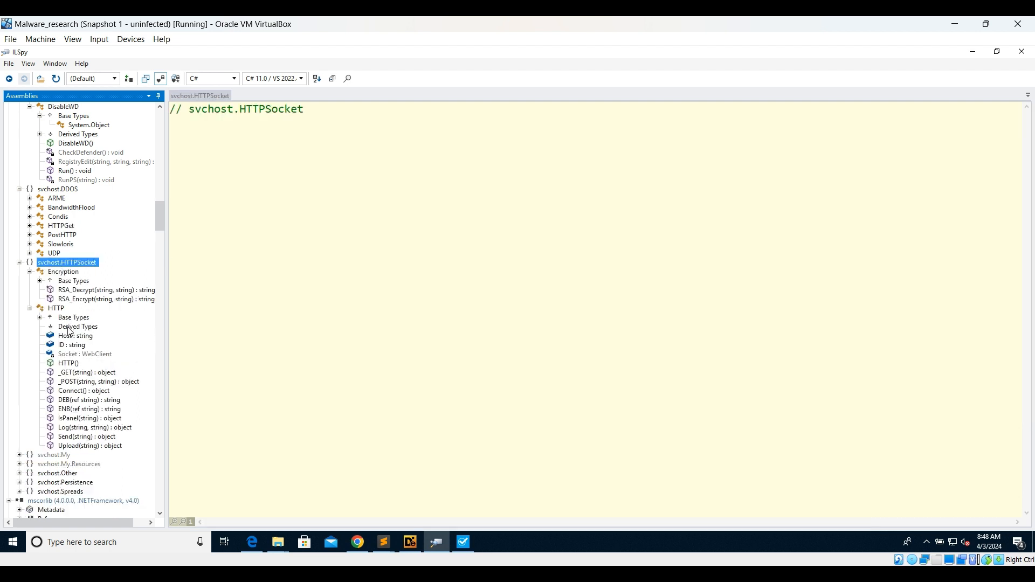
click(19, 262)
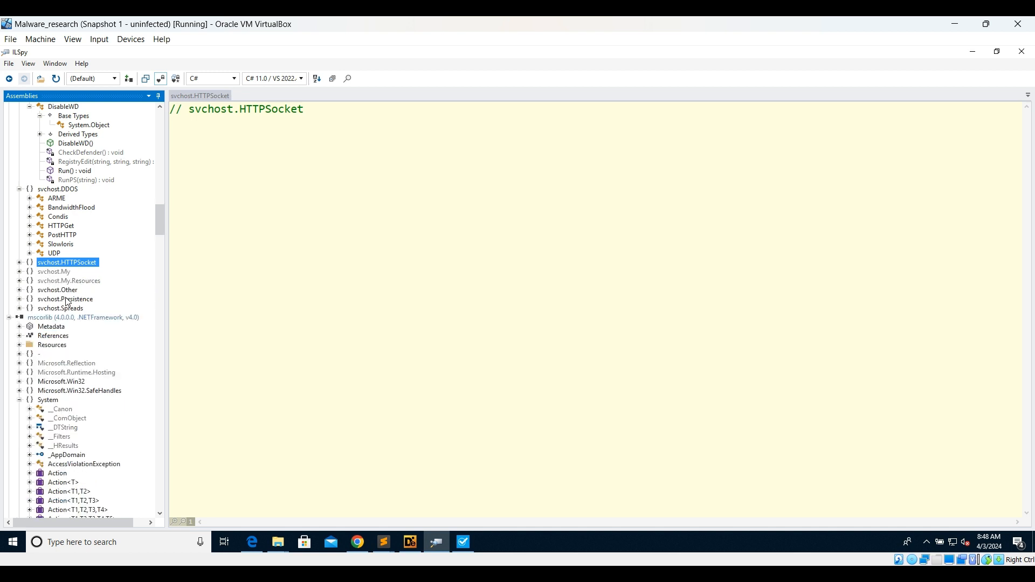
- Expand the svchost.Persistence namespace and open SchTask's AddtoSchTask() method, highlighting the method name in the code
double_click(66, 300)
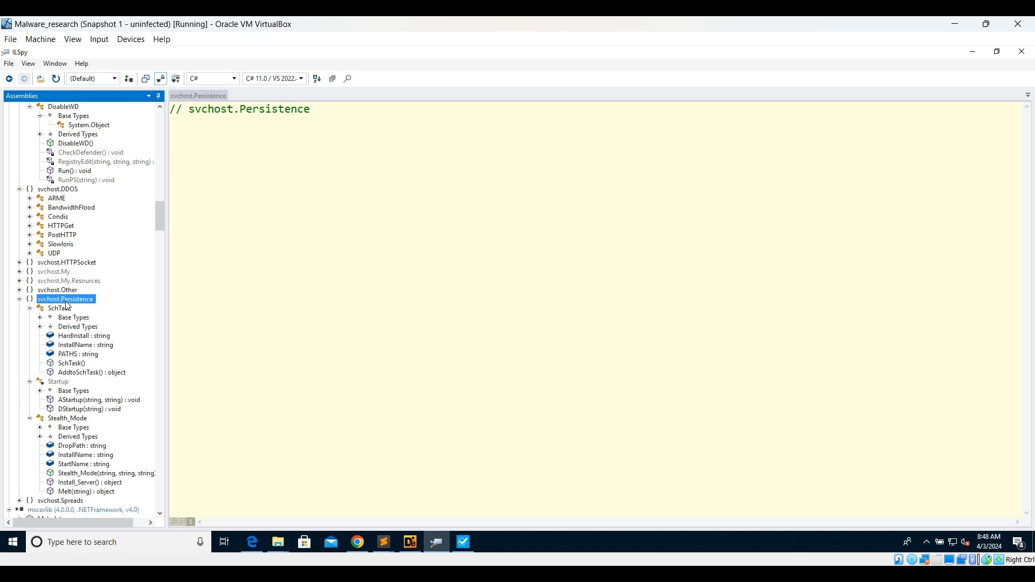
scroll(87, 394, down, 1)
click(82, 347)
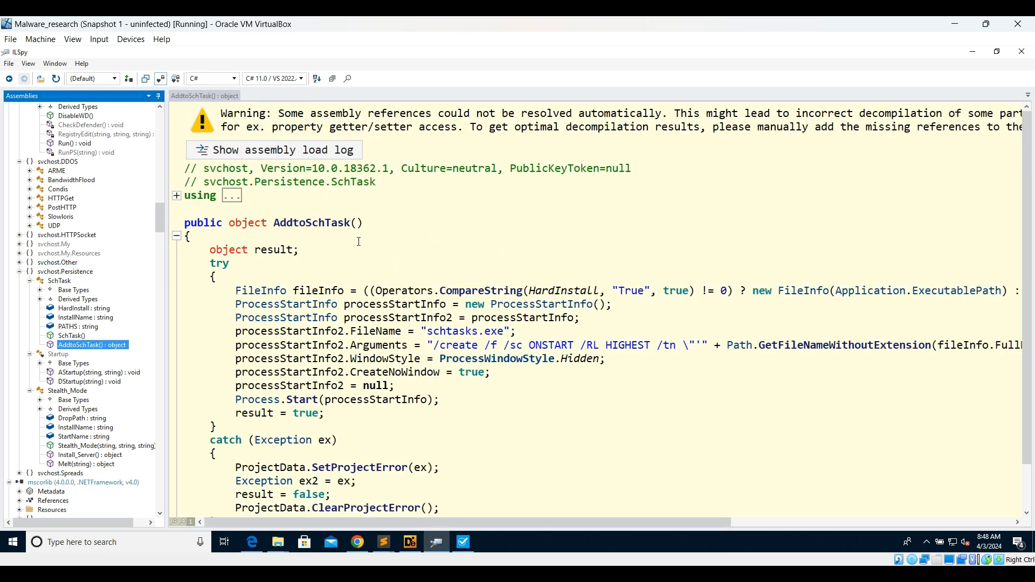
drag(351, 223, 279, 228)
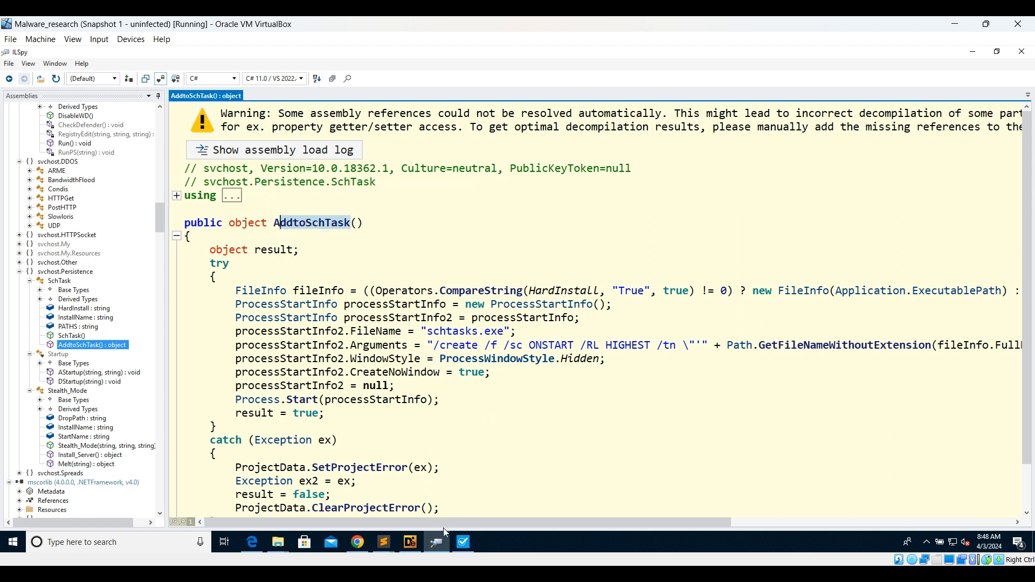
- Examine the whole AddtoSchTask() method, including the full fileInfo expression and the schtasks.exe arguments
drag(451, 524, 794, 475)
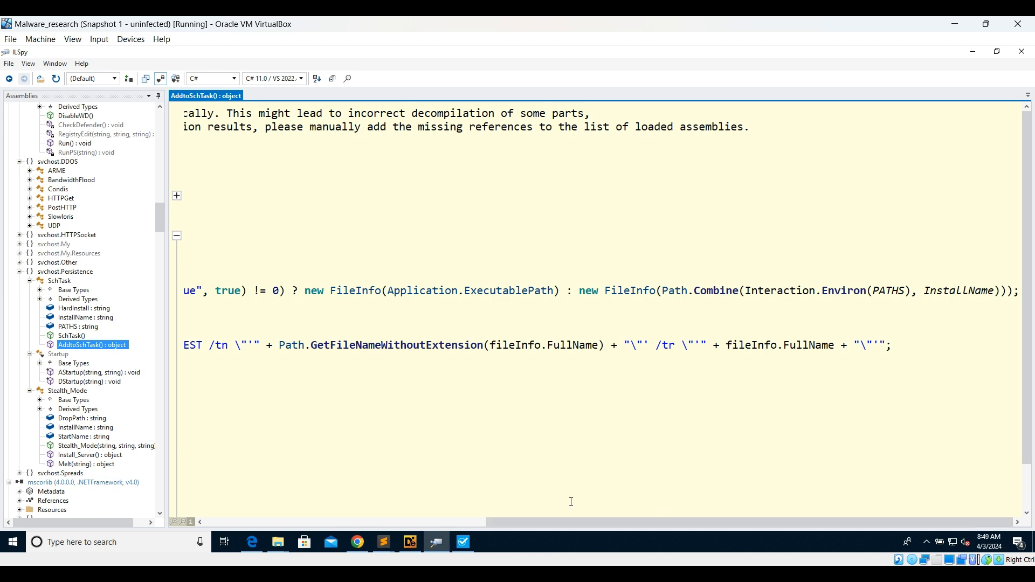
drag(561, 523, 274, 554)
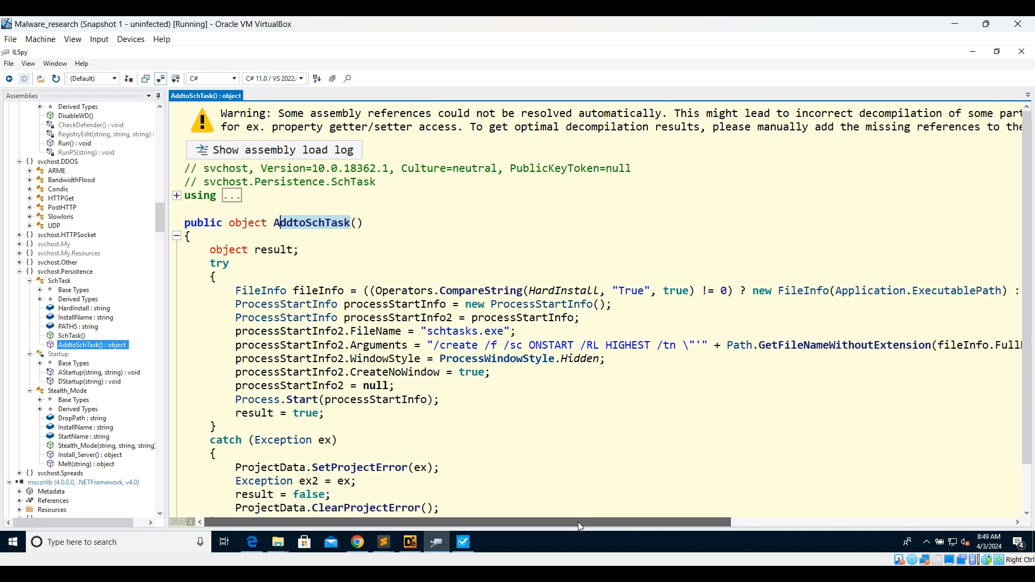
mouse_move(578, 522)
mouse_down()
mouse_move(881, 530)
mouse_move(571, 504)
mouse_up()
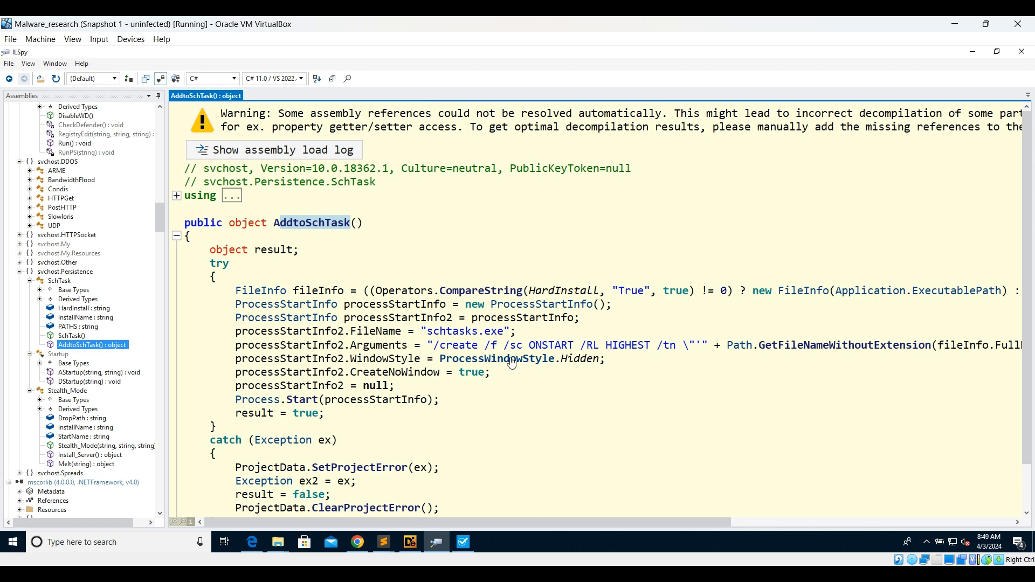
scroll(512, 357, down, 2)
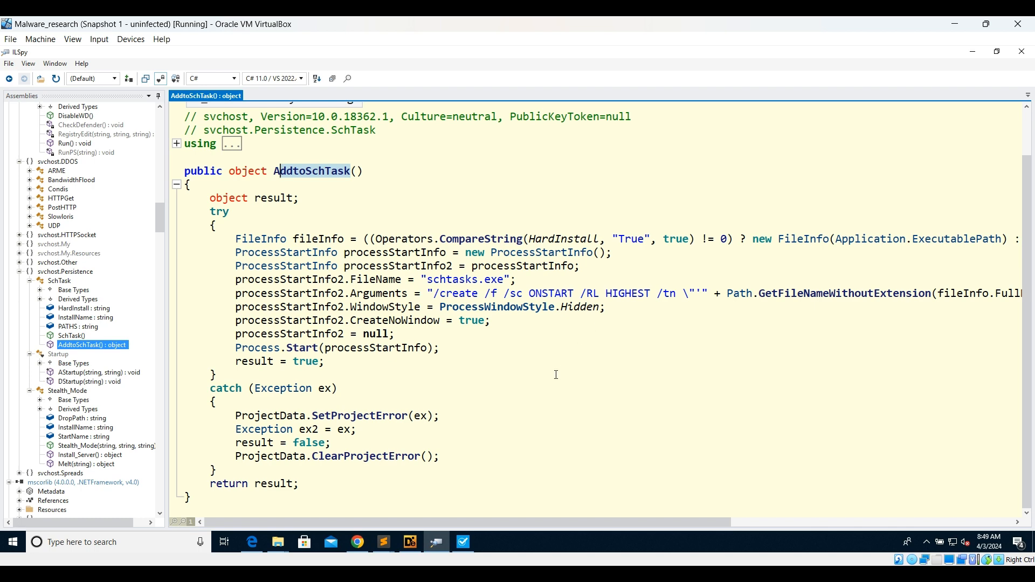
- View SchTask's constructor, its PATHS, InstallName and HardInstall fields and its derived types, and expand its base types
click(78, 336)
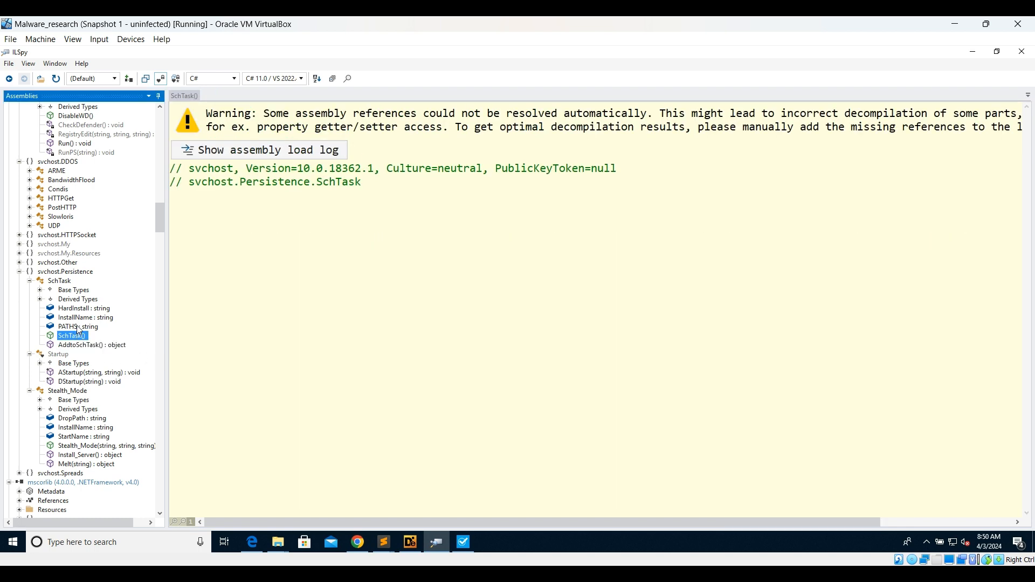
click(77, 325)
click(77, 319)
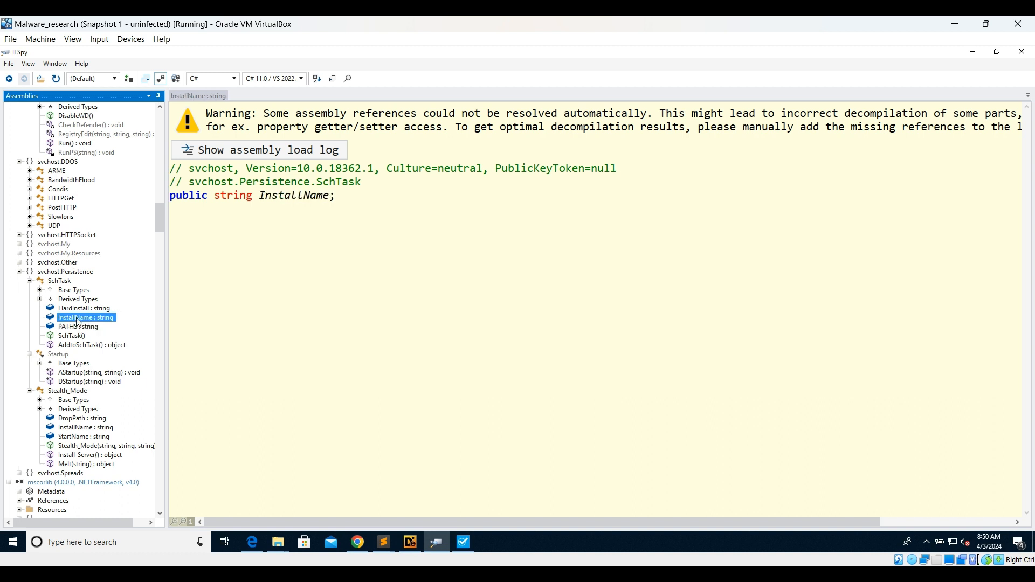
click(77, 309)
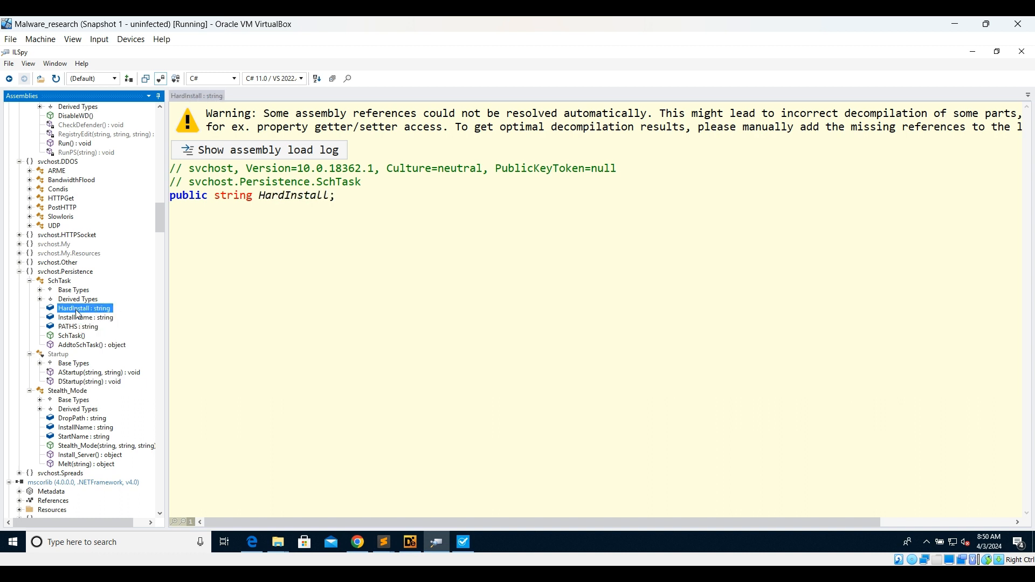
click(73, 302)
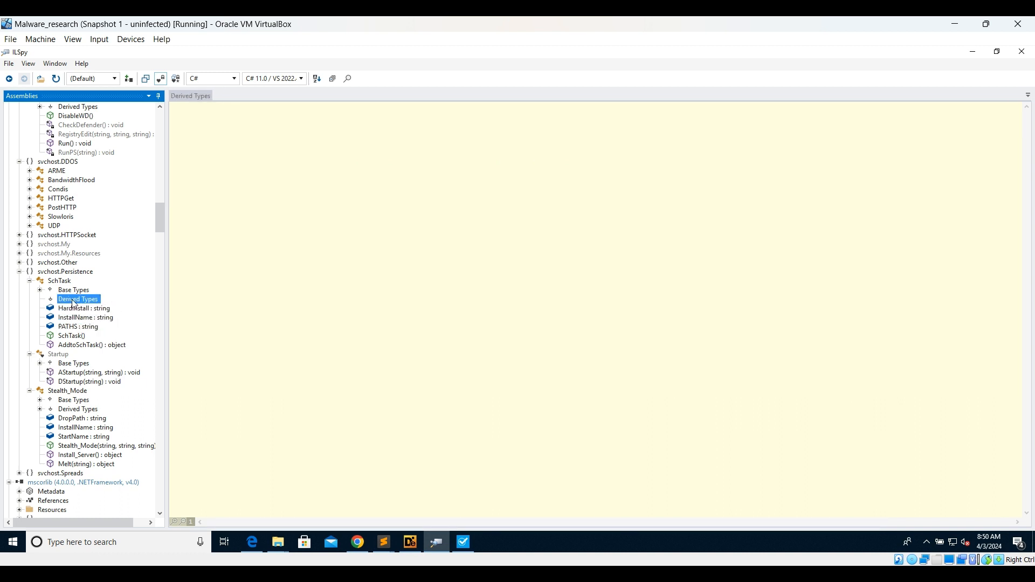
click(40, 290)
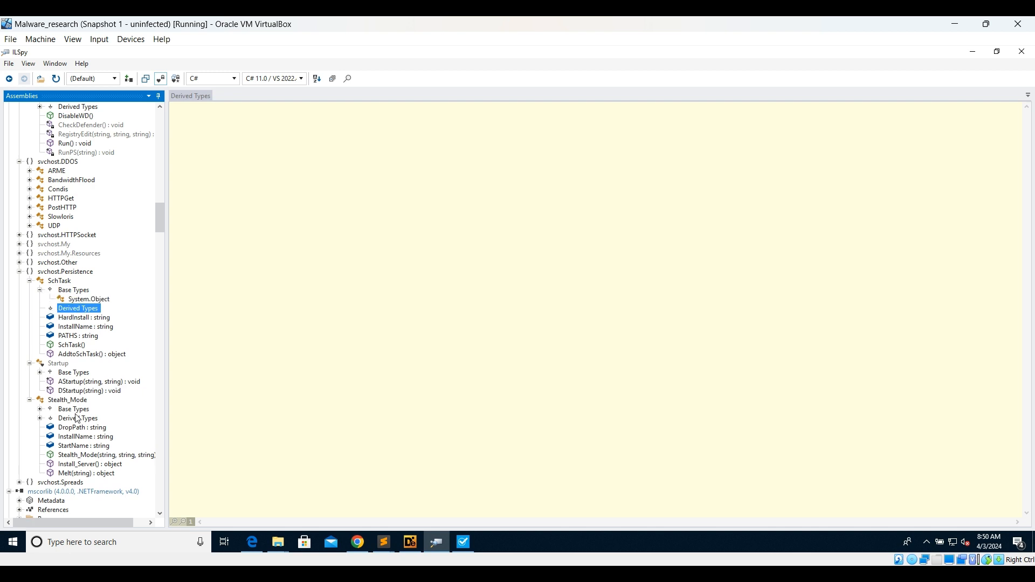
- View the Startup class's AStartup(string, string) method, highlighting the Software\\Microsoft\\Windows\\CurrentVersion\\Run path, and its DStartup(string) method
click(72, 383)
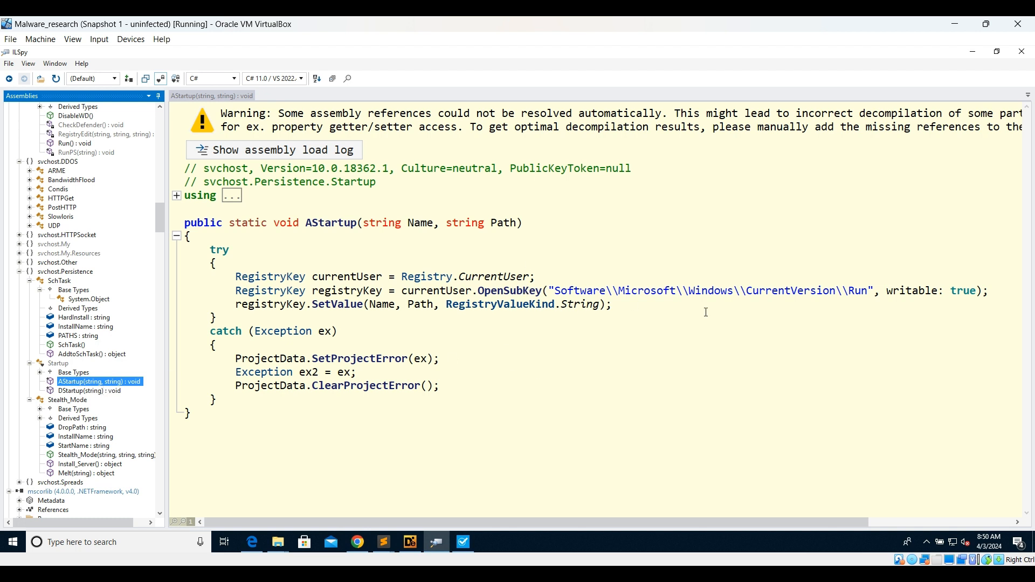
click(870, 299)
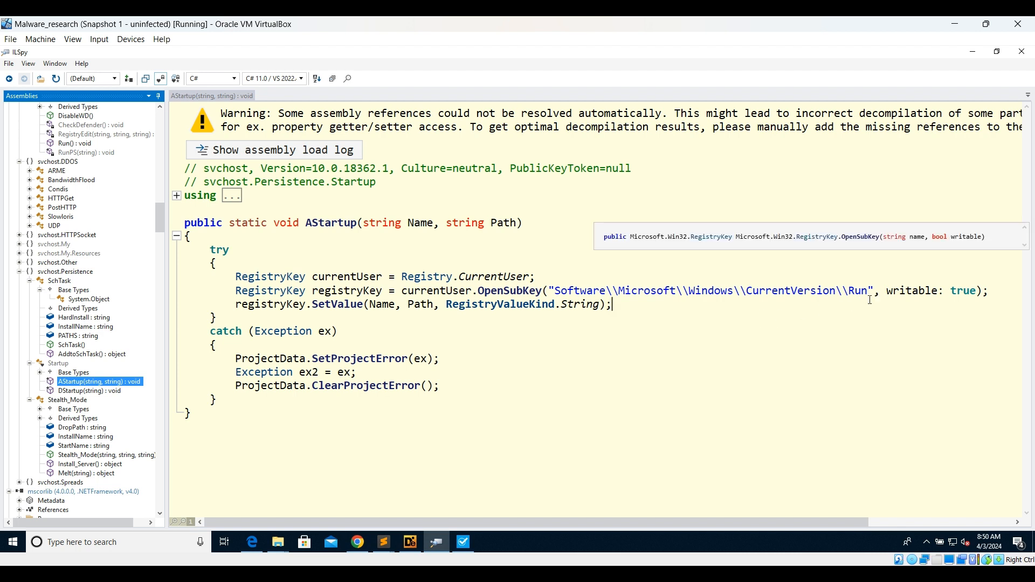
click(753, 307)
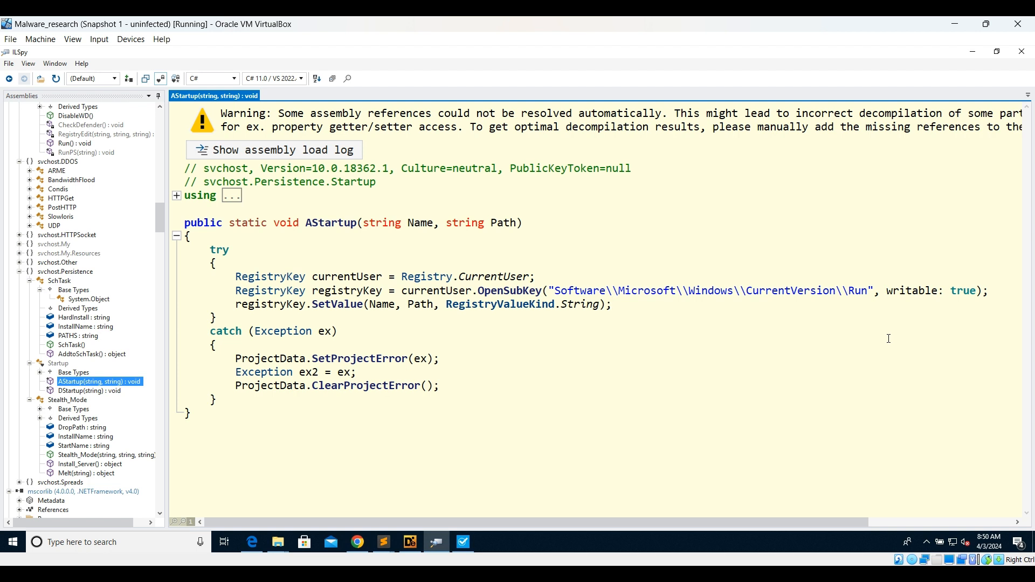
mouse_move(878, 295)
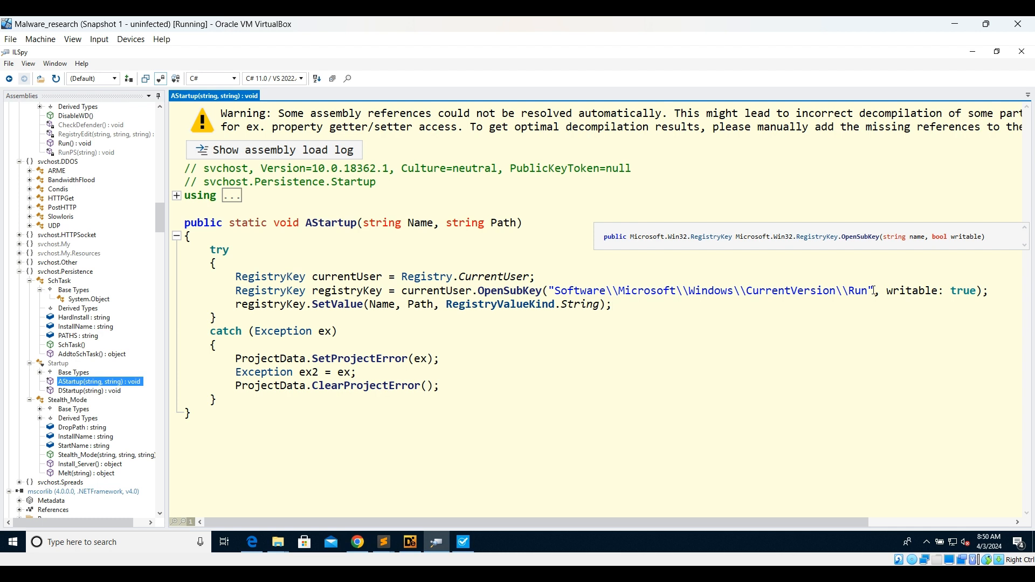
mouse_move(875, 291)
mouse_down()
mouse_move(613, 305)
mouse_move(643, 292)
mouse_move(556, 292)
mouse_up()
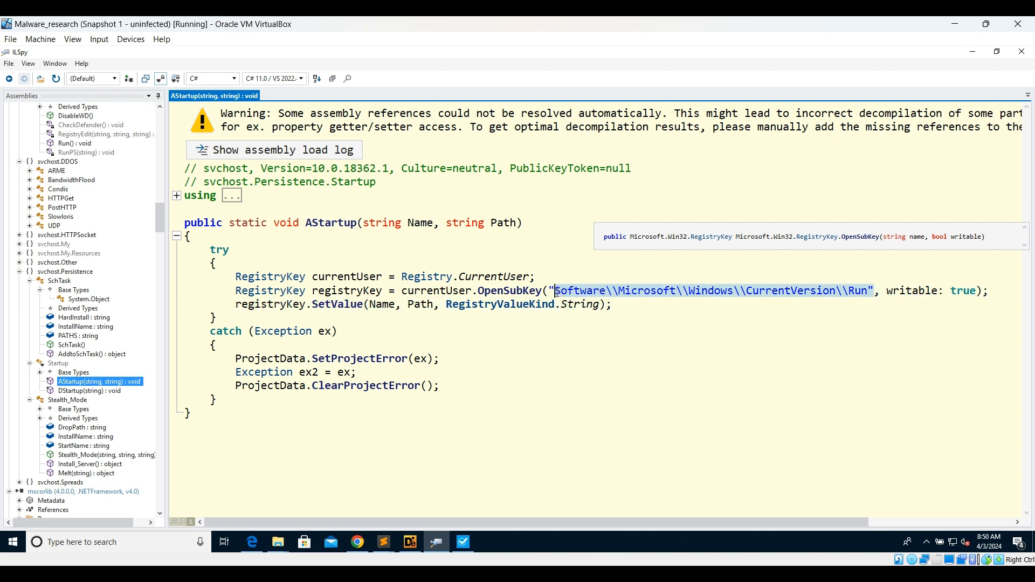
click(76, 391)
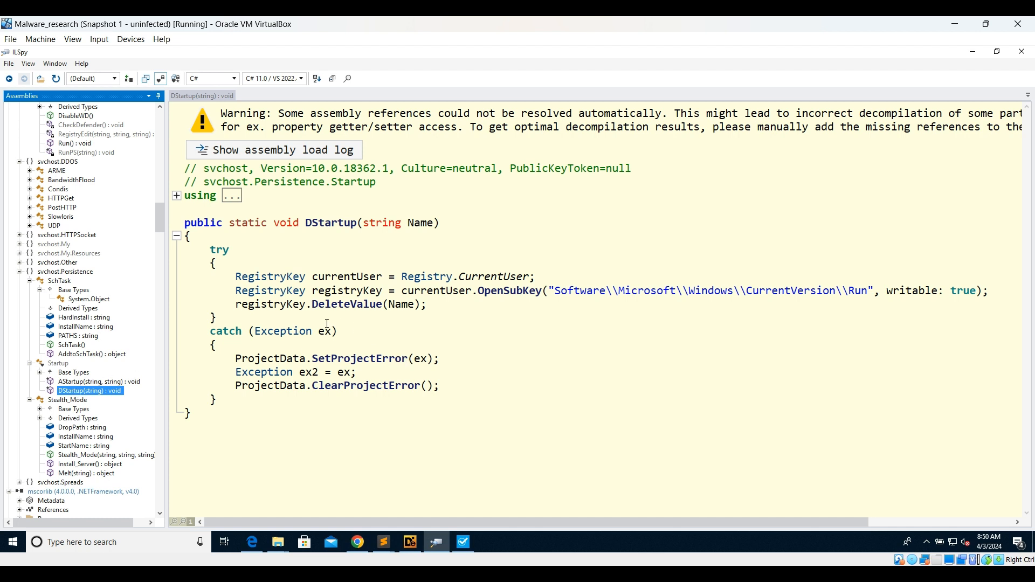
- Expand the svchost.Spreads namespace to list its classes and their members
scroll(96, 455, down, 3)
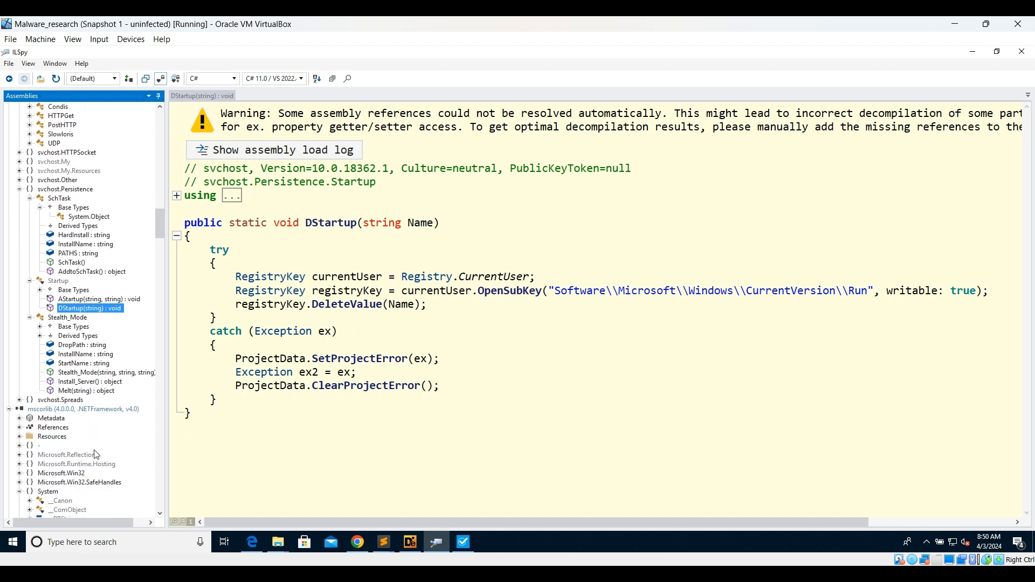
double_click(54, 400)
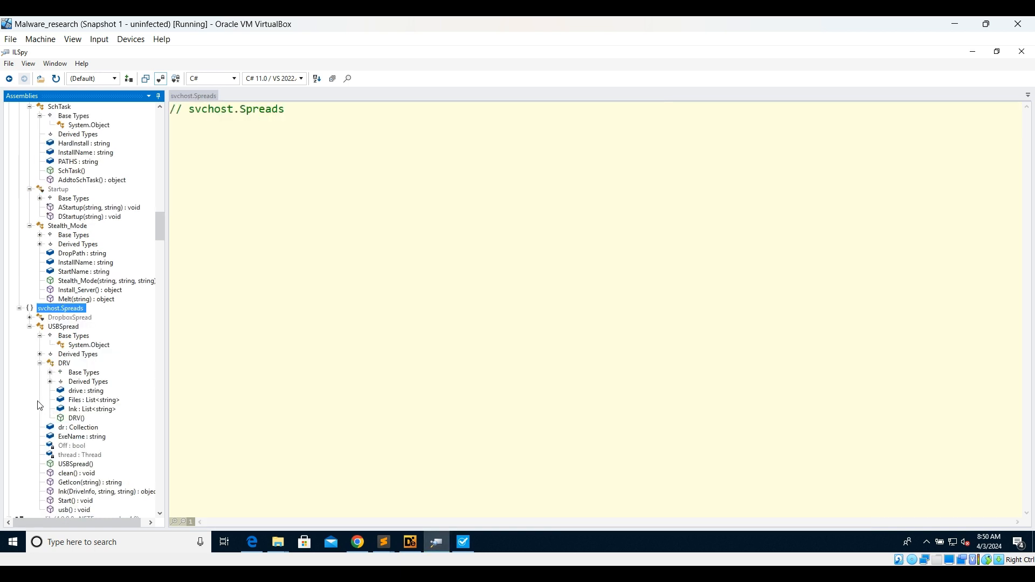
- View the USBSpread constructor and its lnk(DriveInfo, string, string) method, highlighting the File.Delete statement for the .lnk file
scroll(96, 463, down, 1)
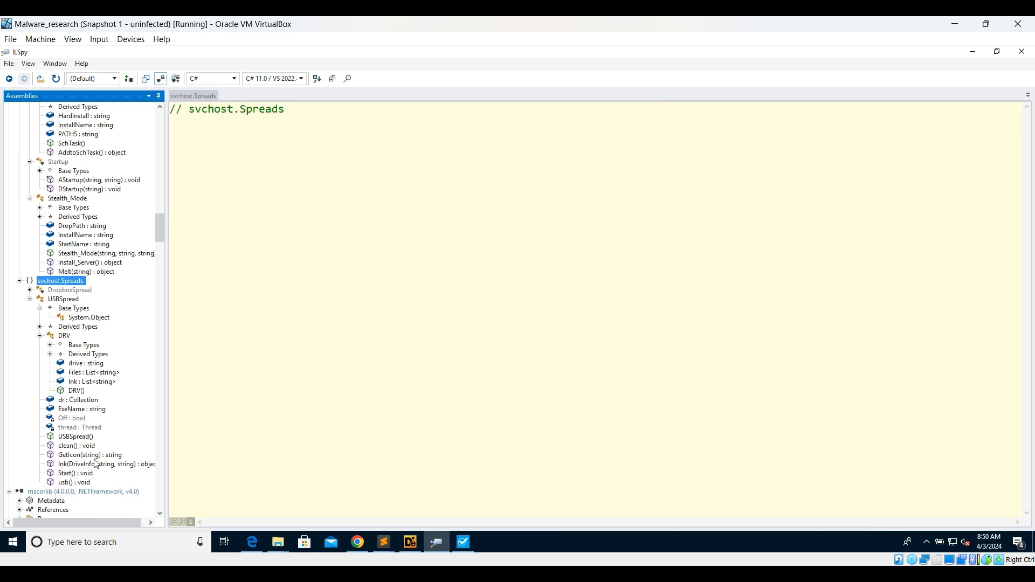
scroll(96, 464, down, 1)
click(77, 410)
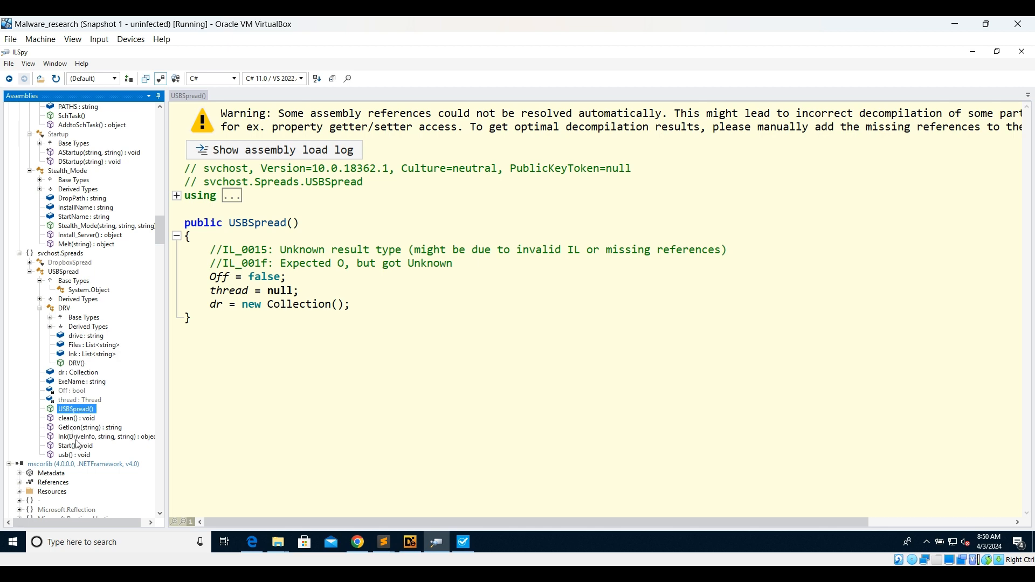
click(77, 437)
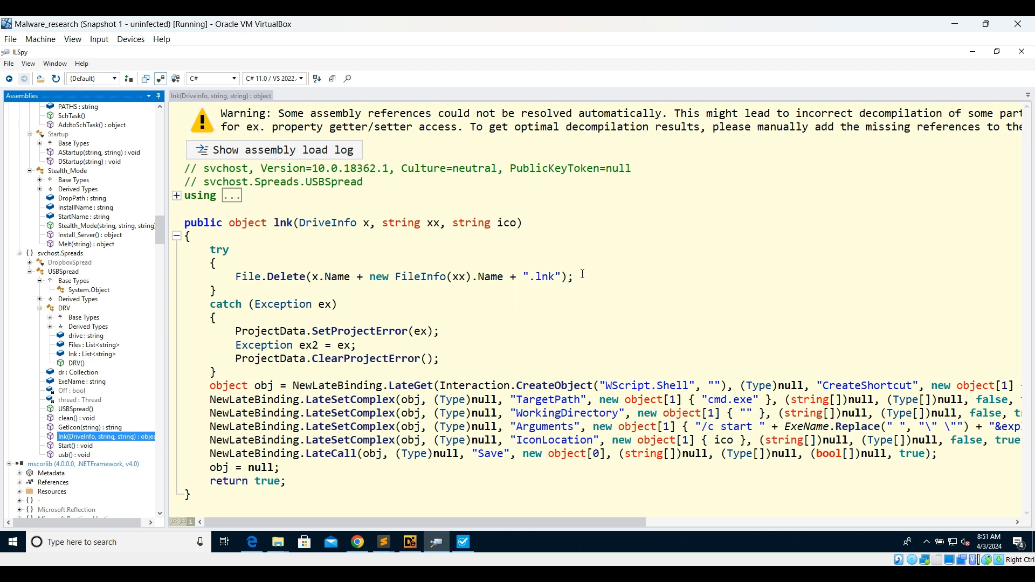
drag(575, 277, 211, 276)
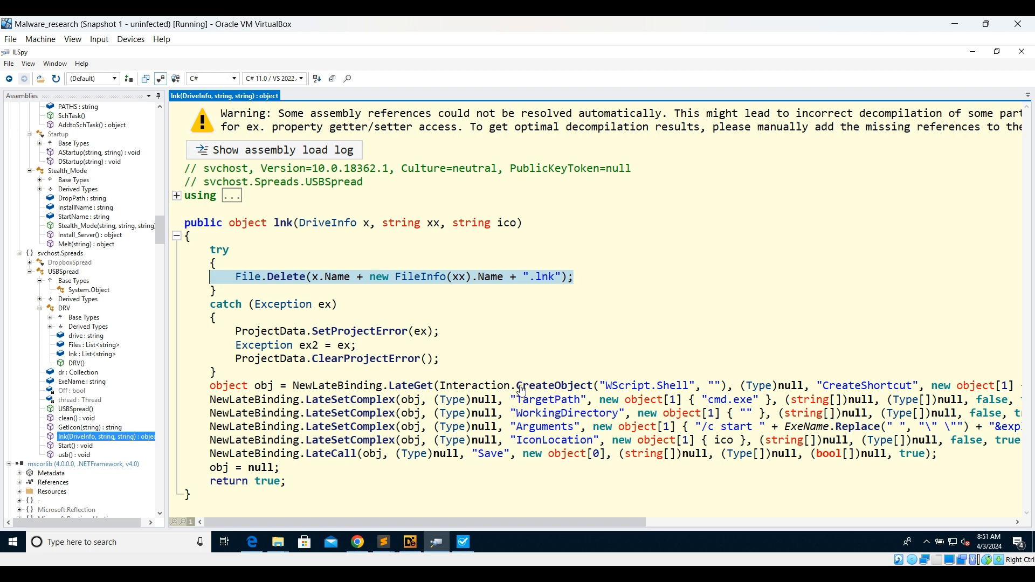
click(538, 324)
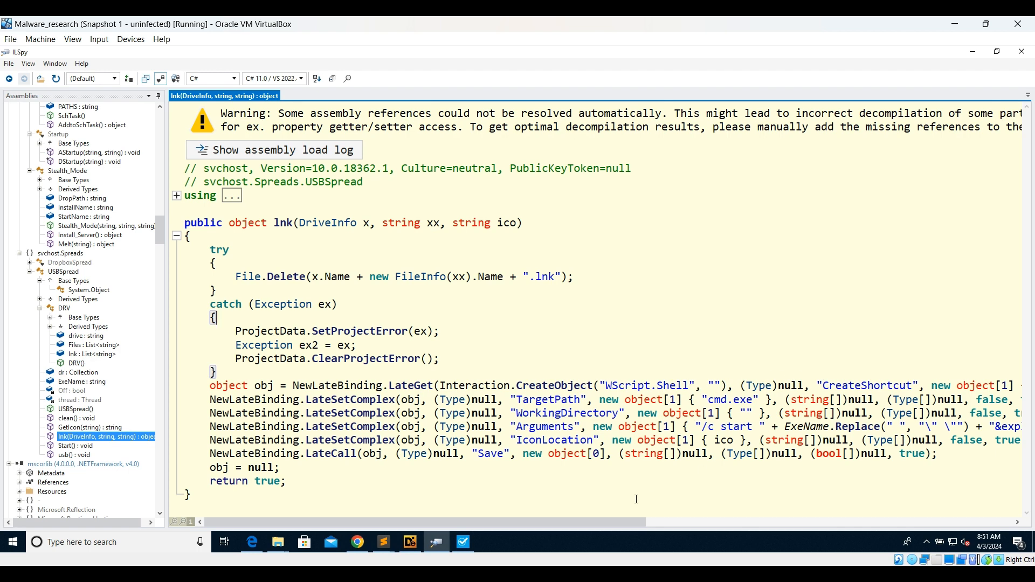
- Examine the full WScript.Shell shortcut-creation lines in lnk(), including the cmd.exe TargetPath and the Arguments and IconLocation values
drag(613, 522, 837, 506)
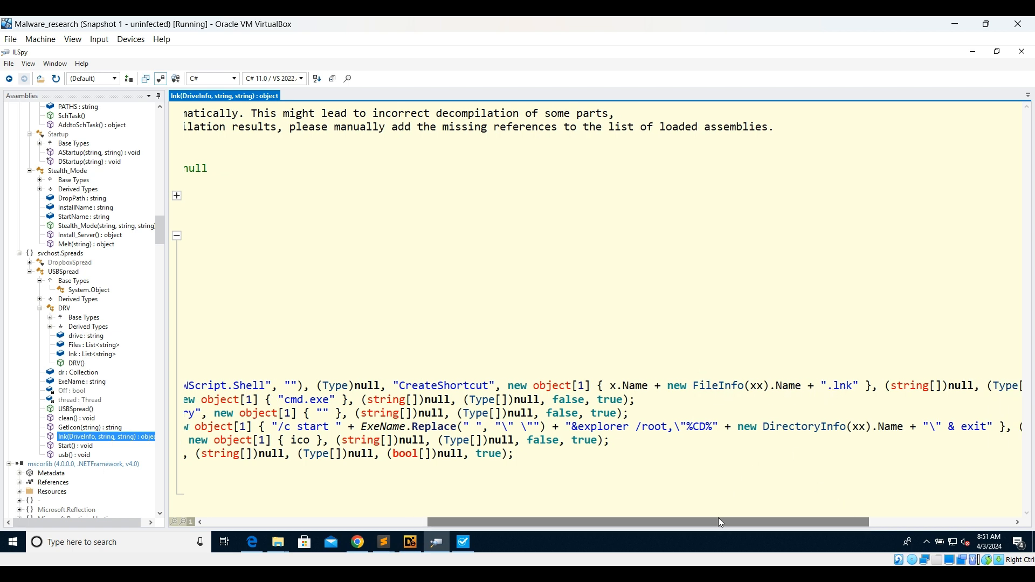
drag(719, 518, 561, 529)
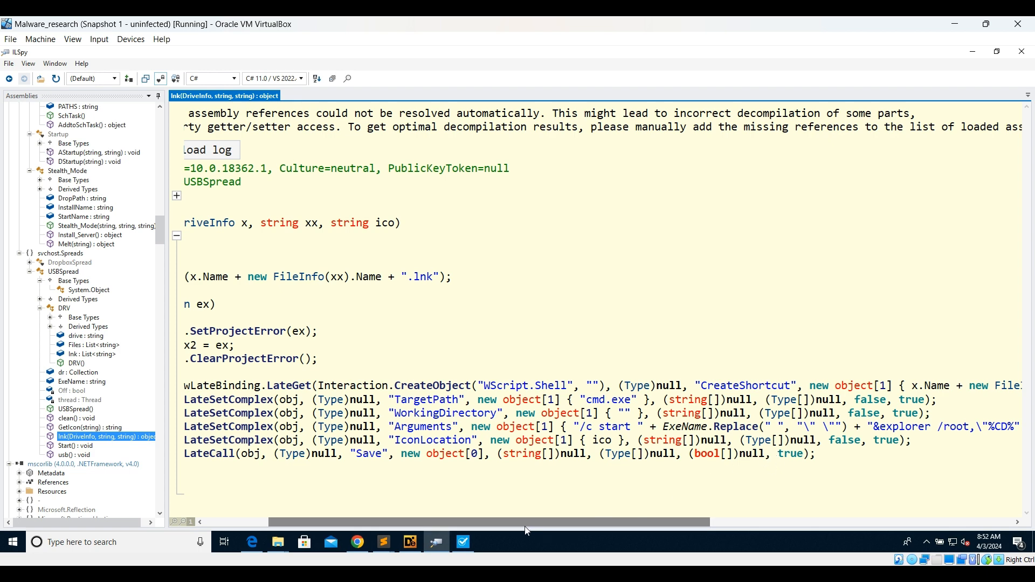
drag(508, 522, 492, 507)
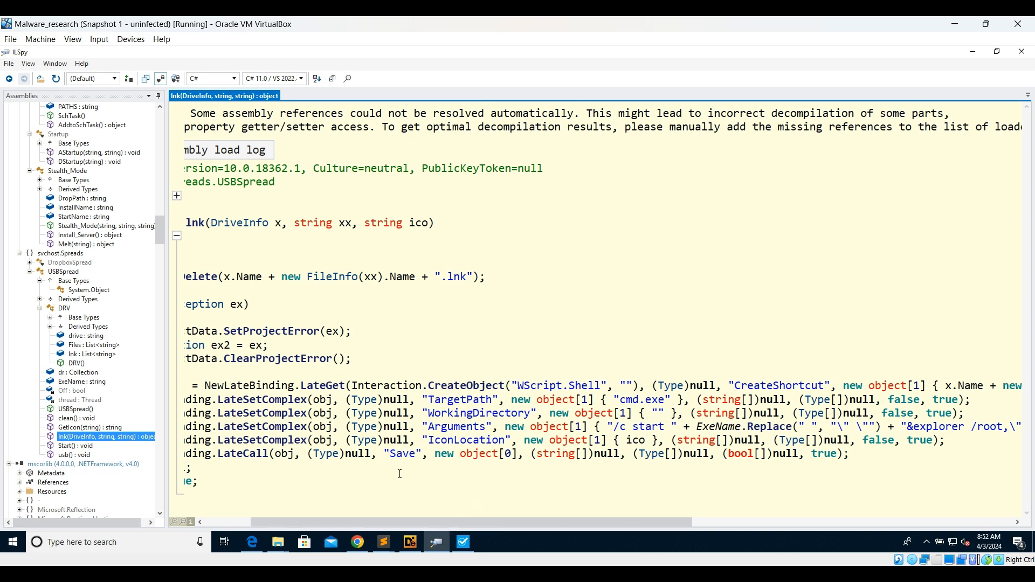
drag(361, 522, 254, 521)
- View USBSpread's Start() method and read the entire usb() method through to its end
click(72, 447)
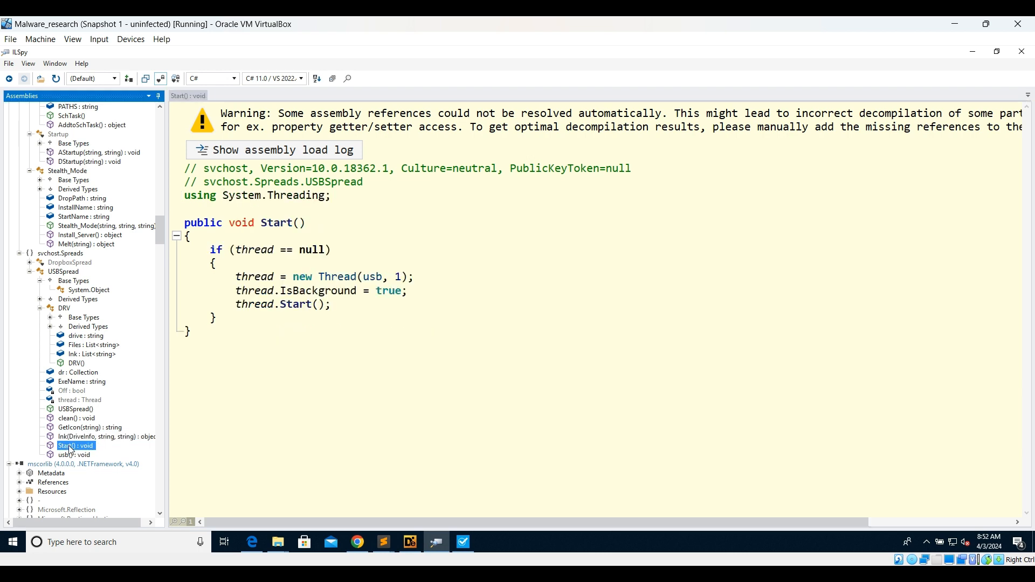
click(72, 456)
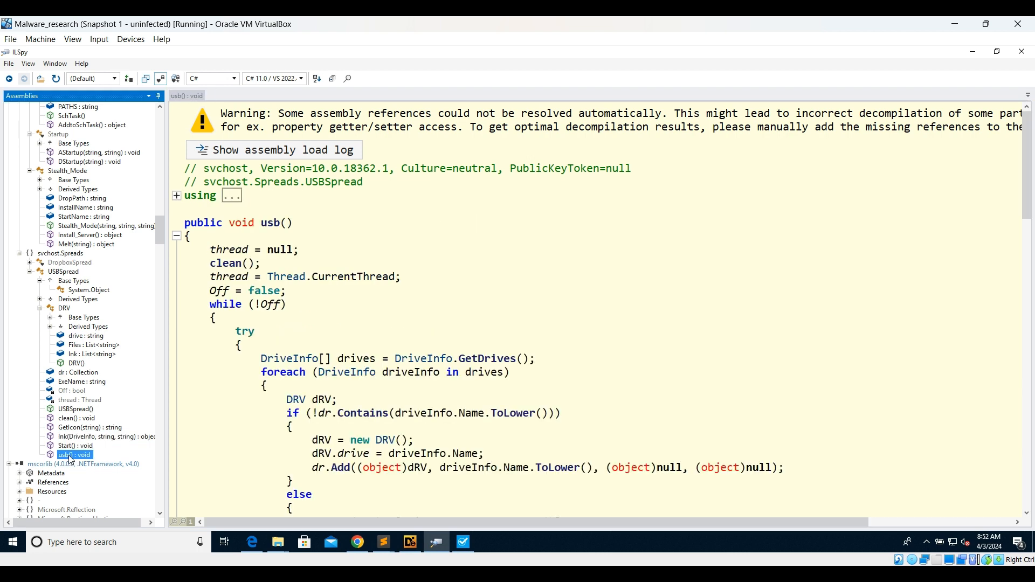
scroll(540, 423, down, 5)
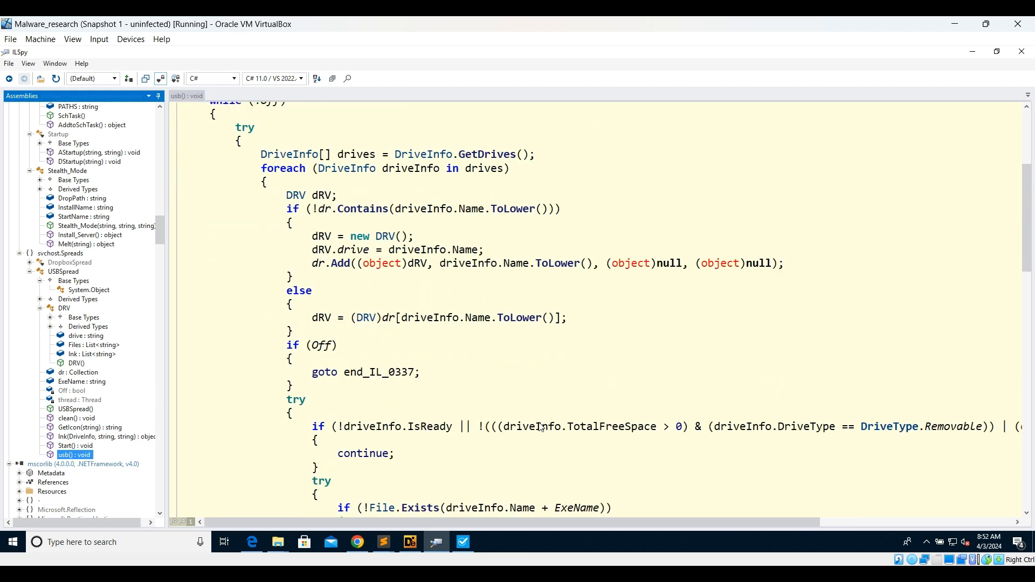
scroll(551, 366, down, 10)
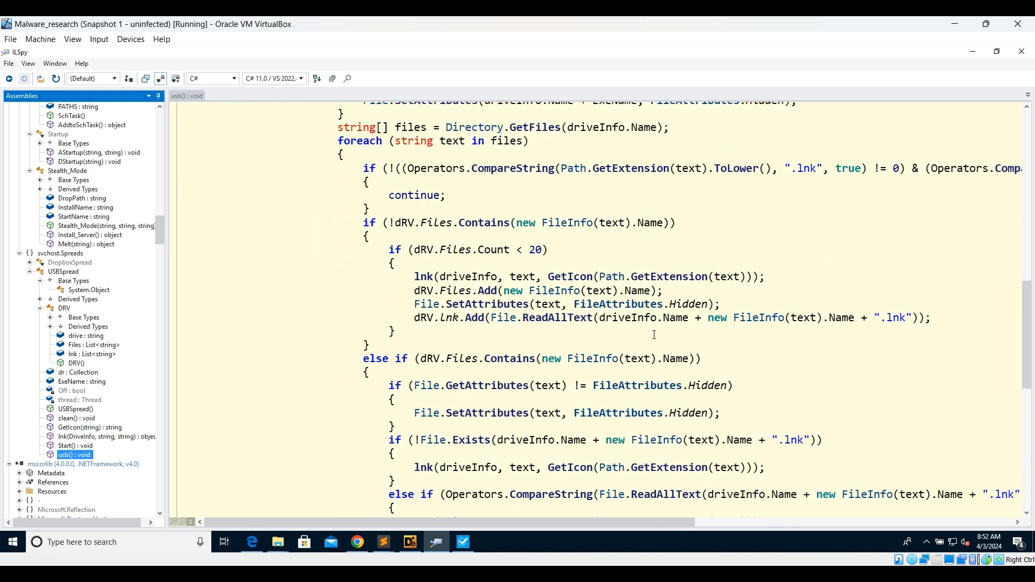
scroll(655, 335, down, 5)
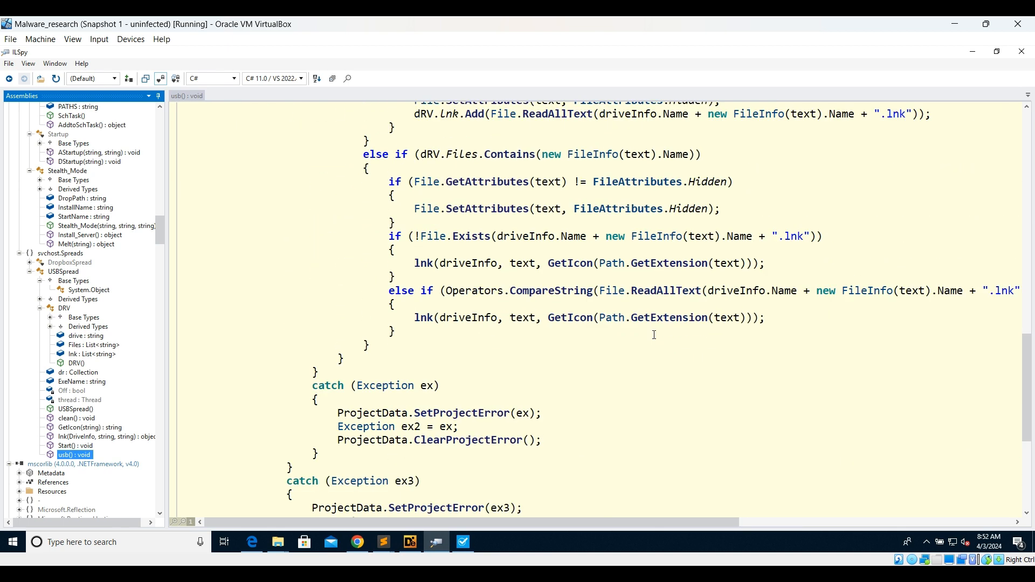
scroll(655, 335, down, 6)
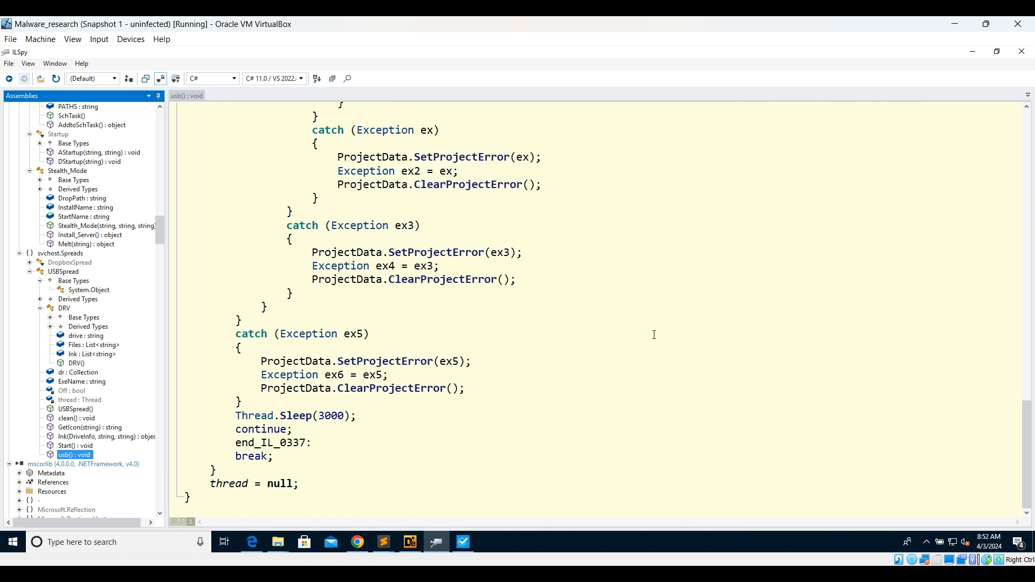
- Highlight the File.Exists check for the .lnk file and the FileInfo(text).Name + ".lnk" expression in usb()'s file-handling loop
scroll(655, 335, up, 9)
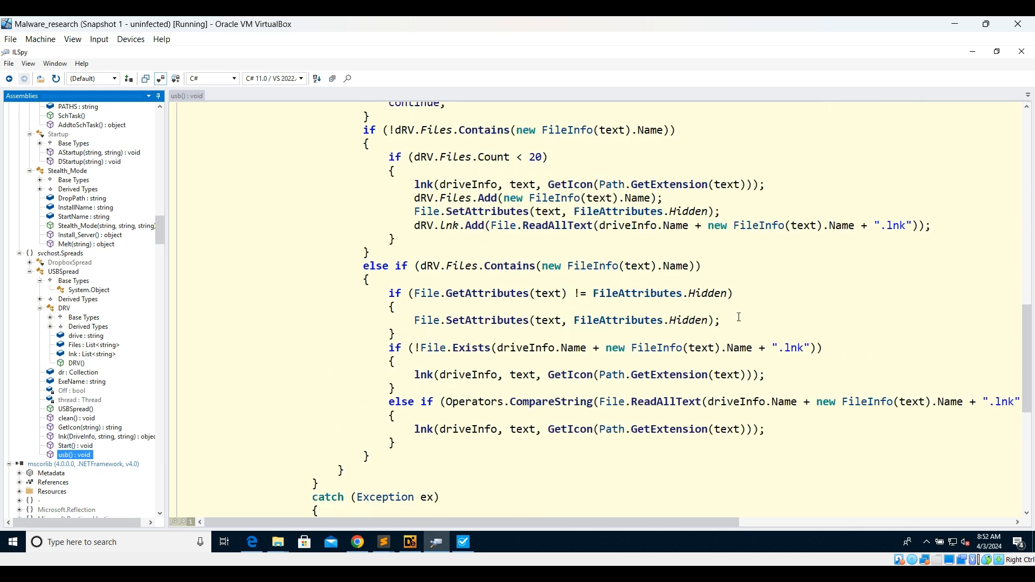
drag(824, 348, 389, 347)
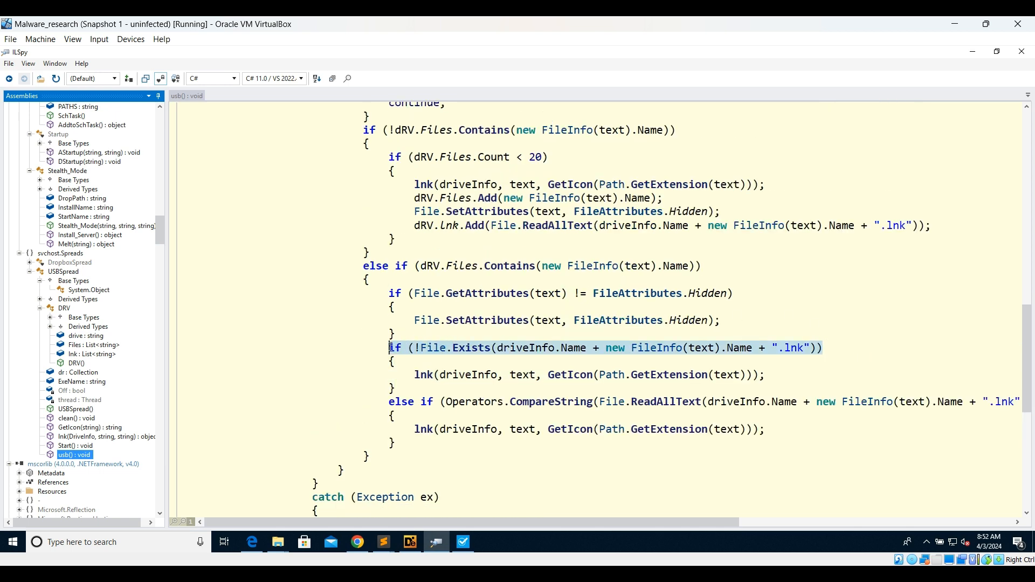
click(844, 340)
drag(836, 345, 752, 348)
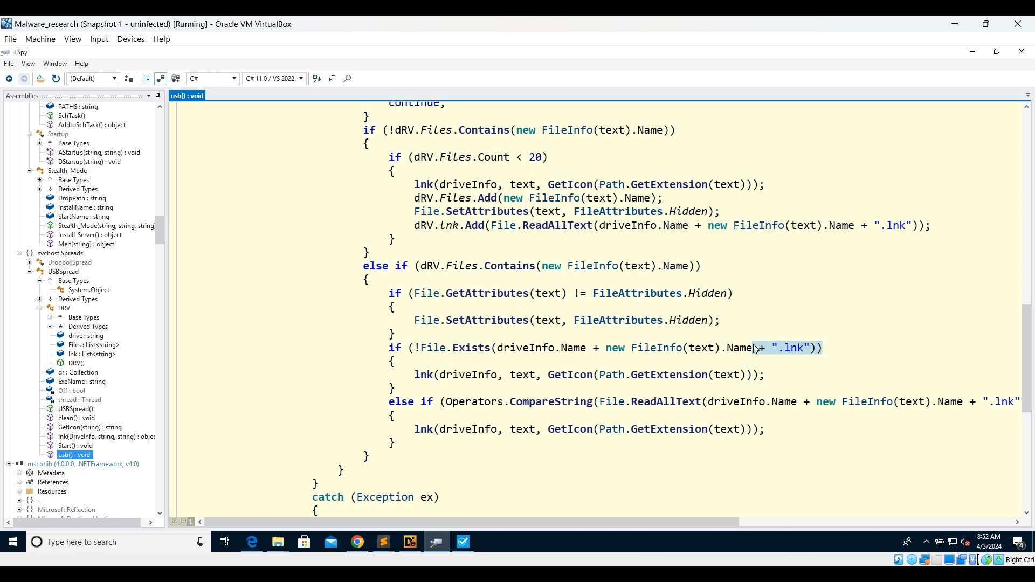
scroll(702, 332, up, 2)
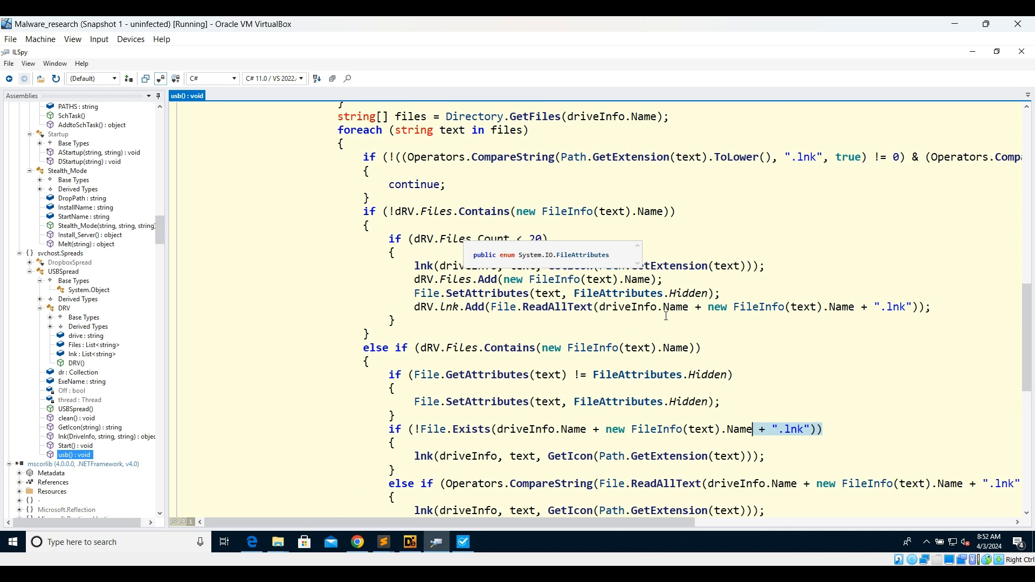
drag(912, 308, 734, 312)
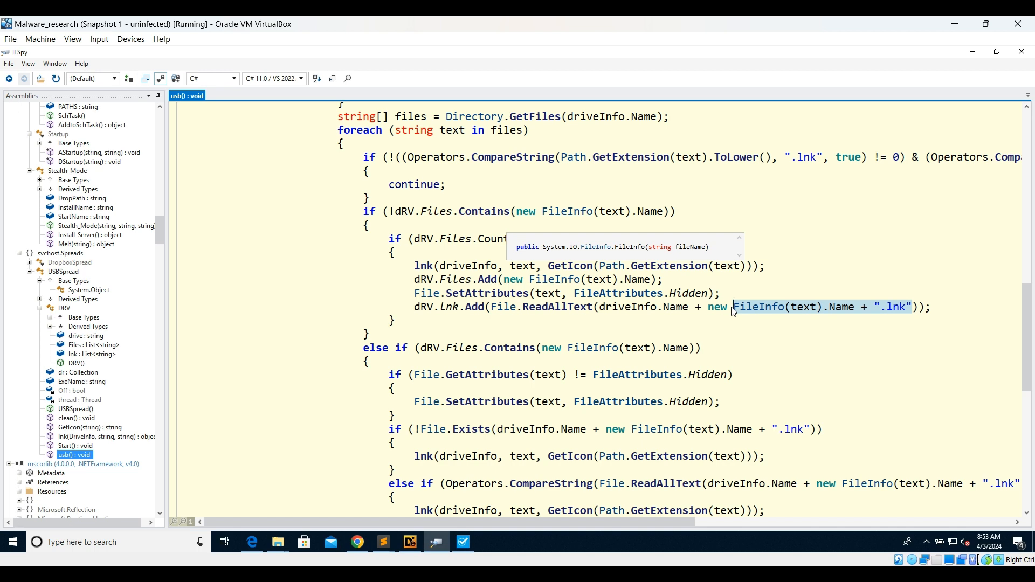
- Review the assembly's class tree from the svchost.Spreads namespace back up to svchost.Antis
scroll(111, 307, up, 7)
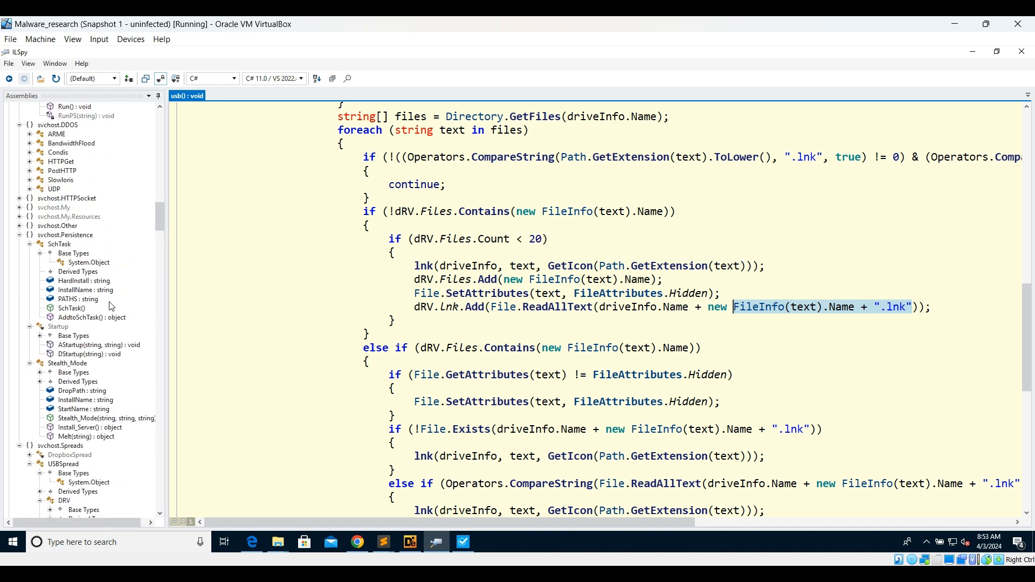
scroll(111, 306, up, 7)
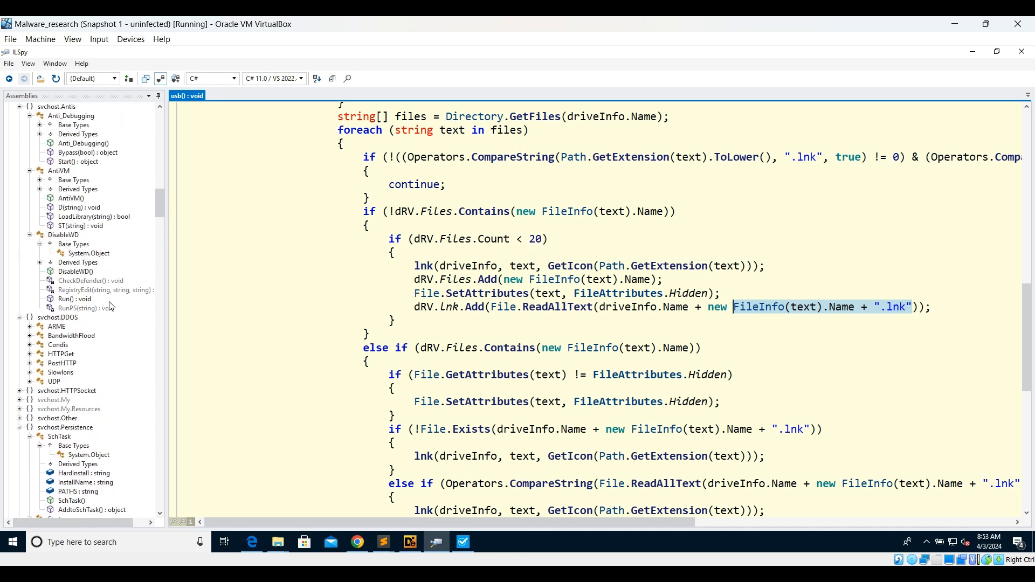